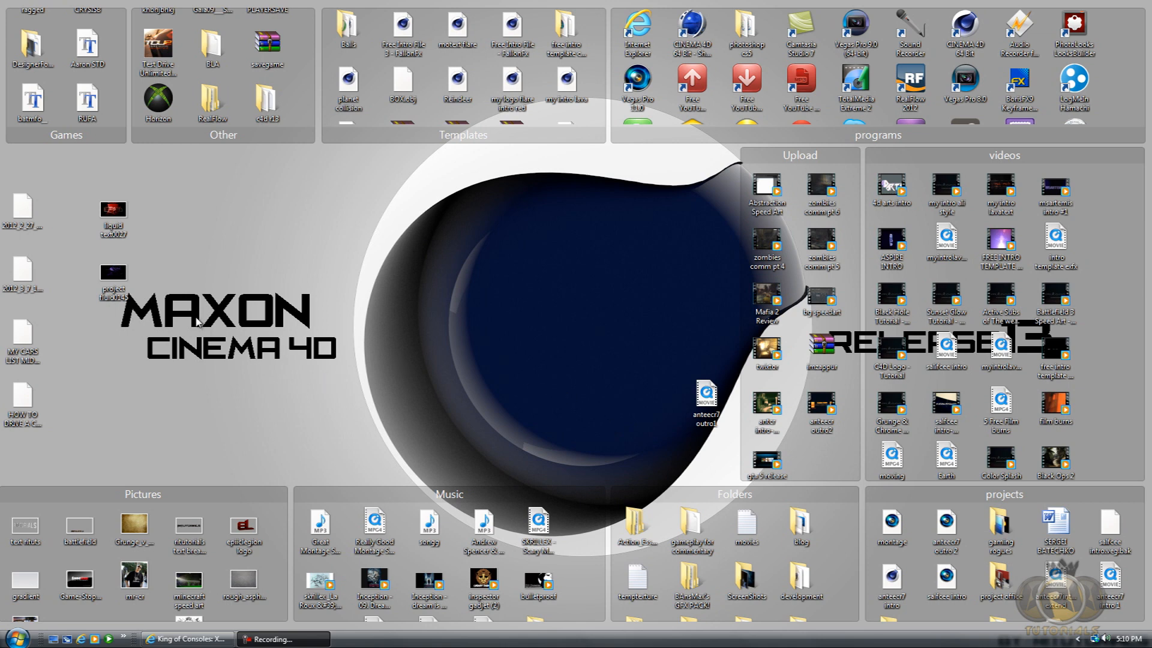
View the liquid text0027 and project fluid0145 sample renders from the desktop, closing each one
double_click(114, 216)
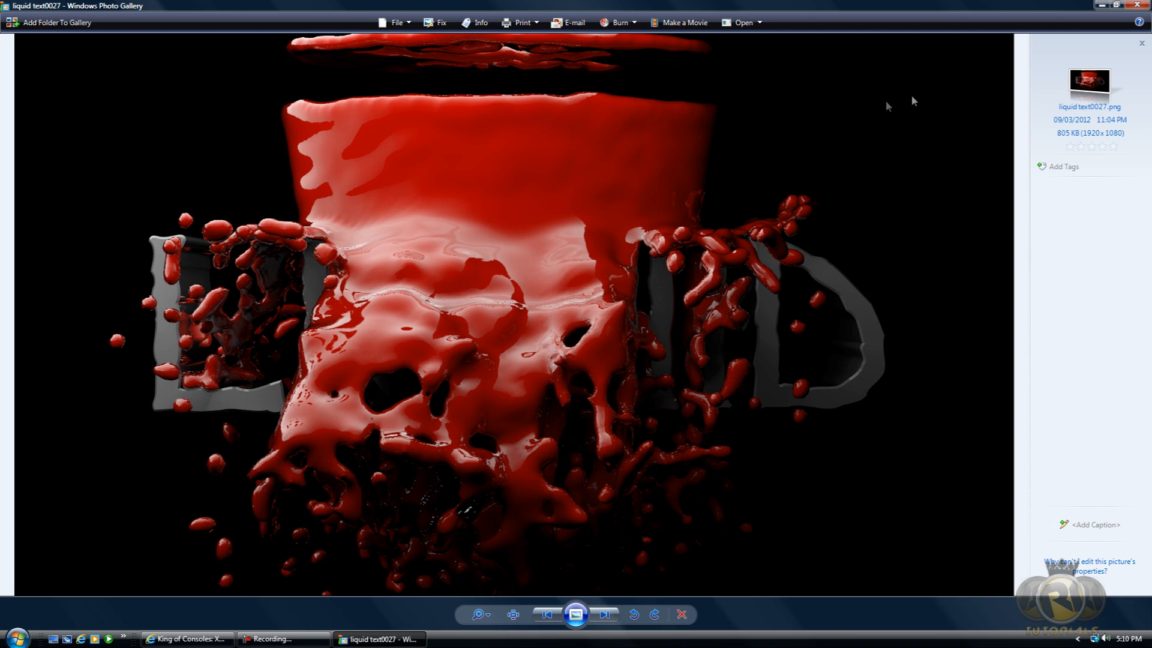
click(1137, 6)
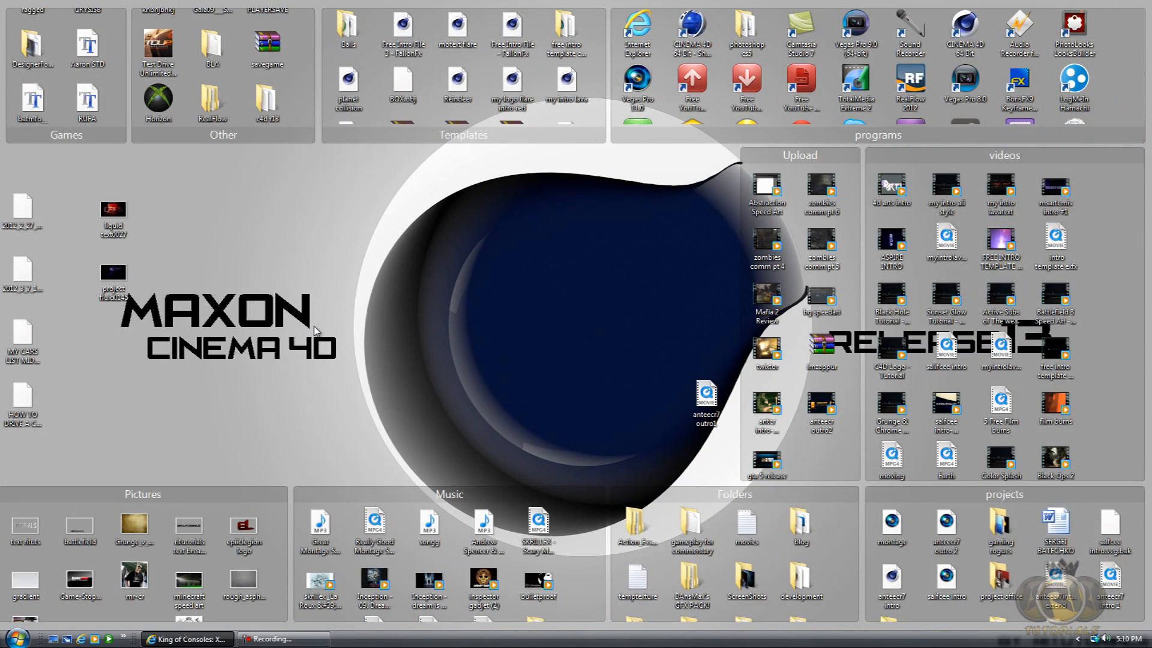
click(104, 273)
double_click(104, 273)
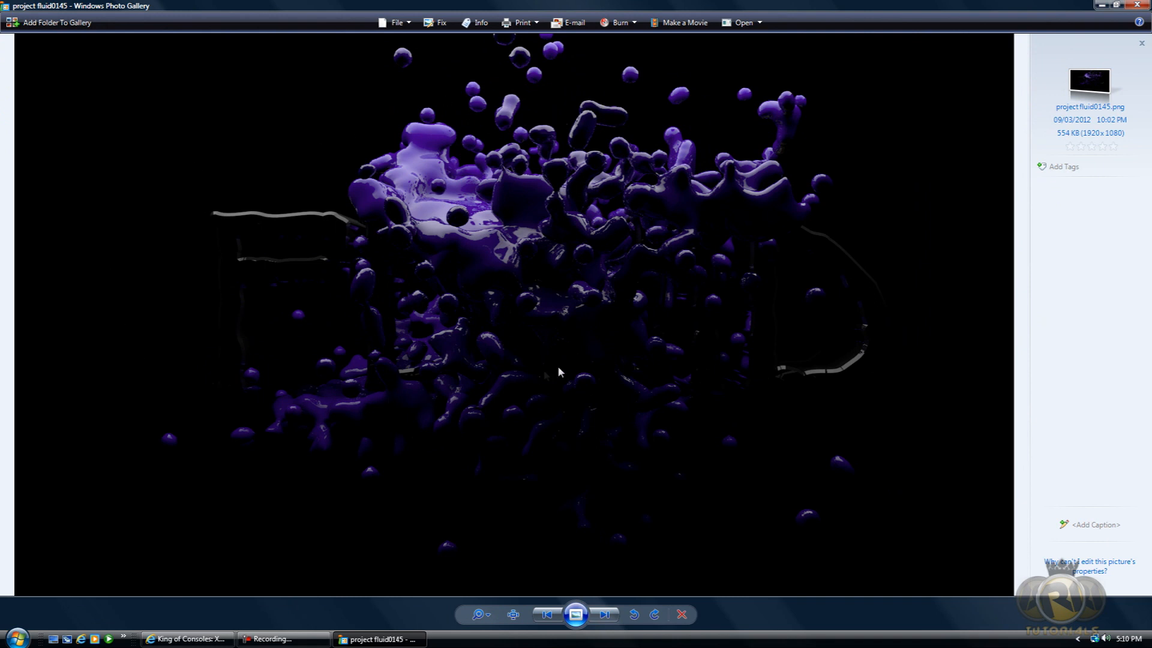
click(1137, 5)
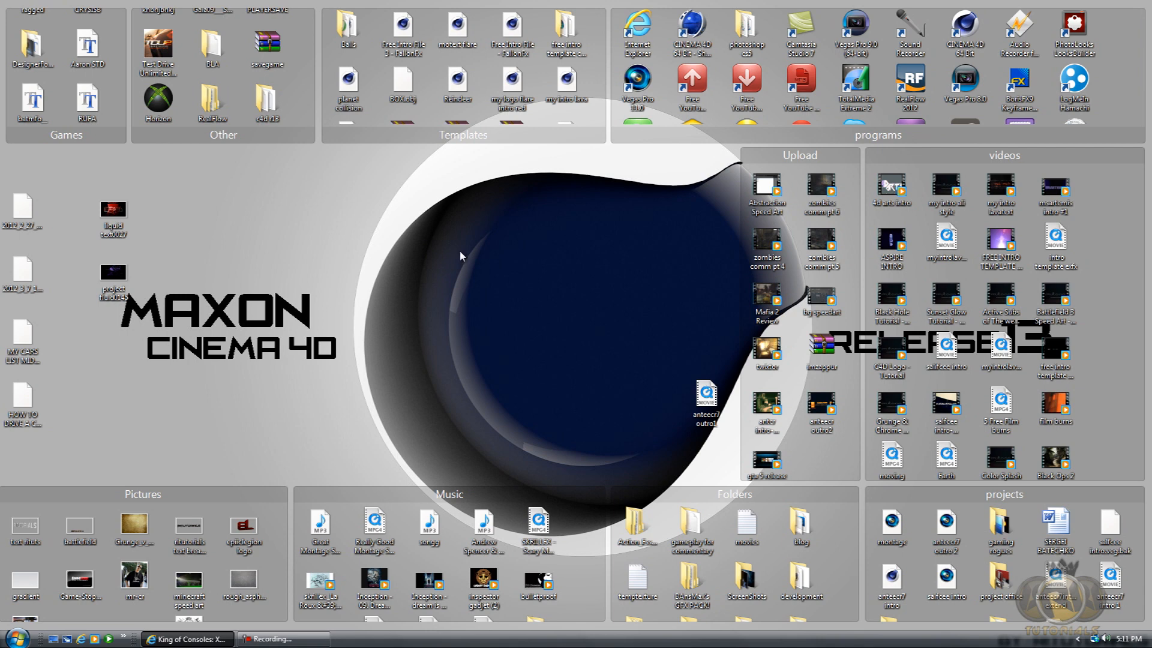
Launch CINEMA 4D and add a MoText object with the text "realflow"
double_click(963, 33)
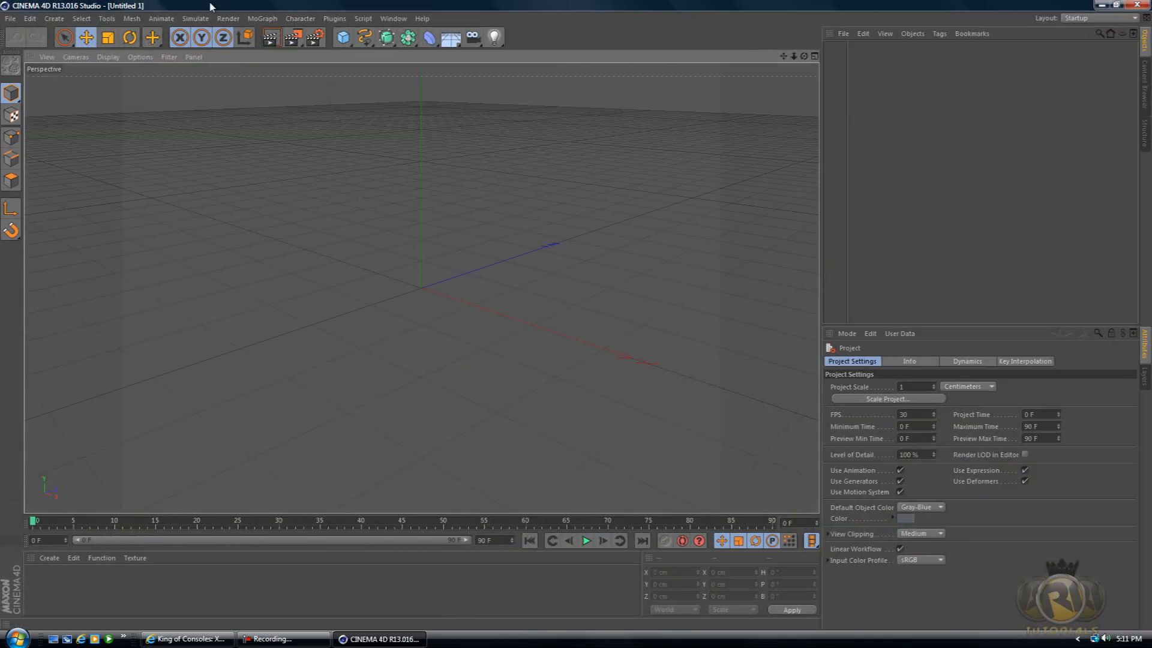
click(259, 19)
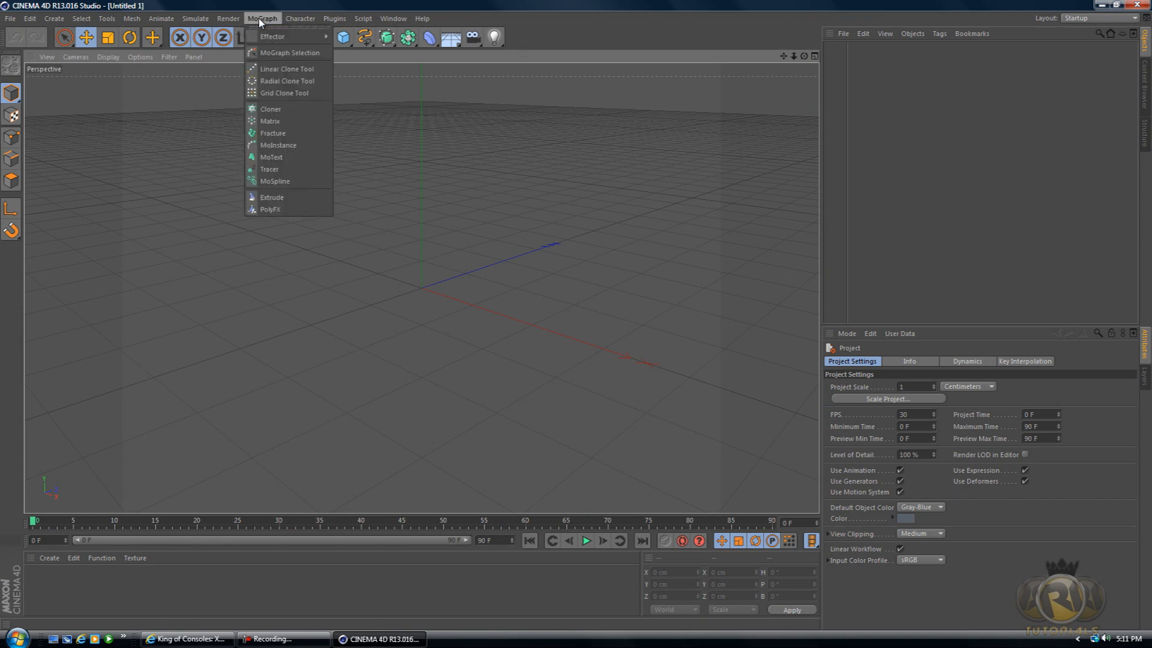
click(264, 155)
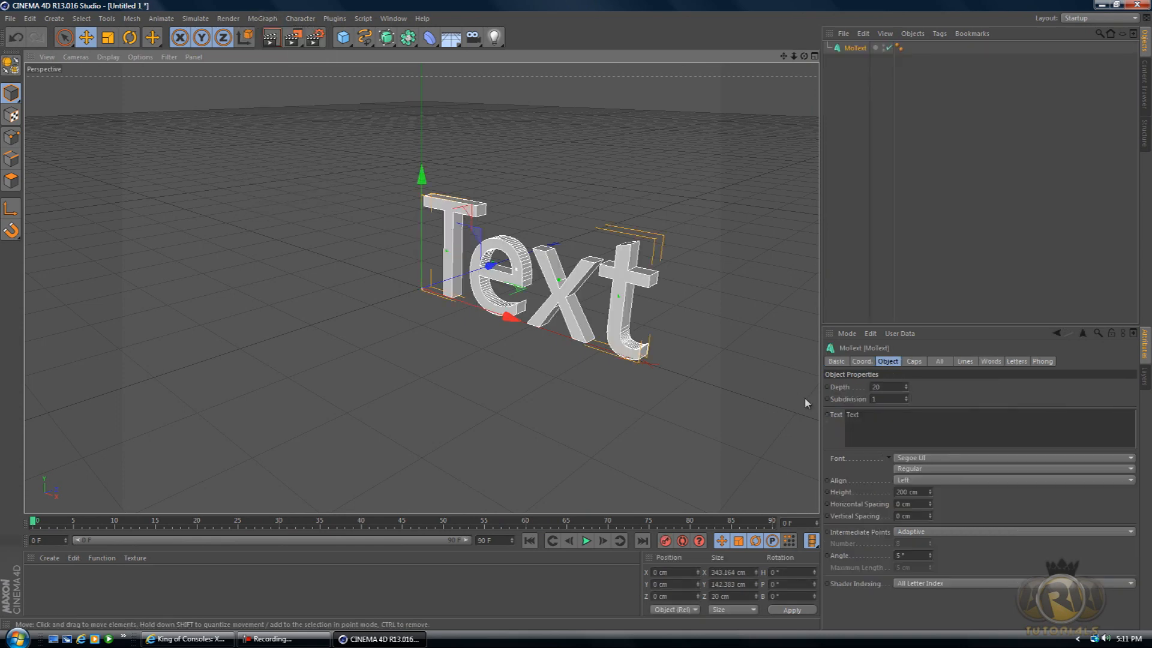
double_click(852, 414)
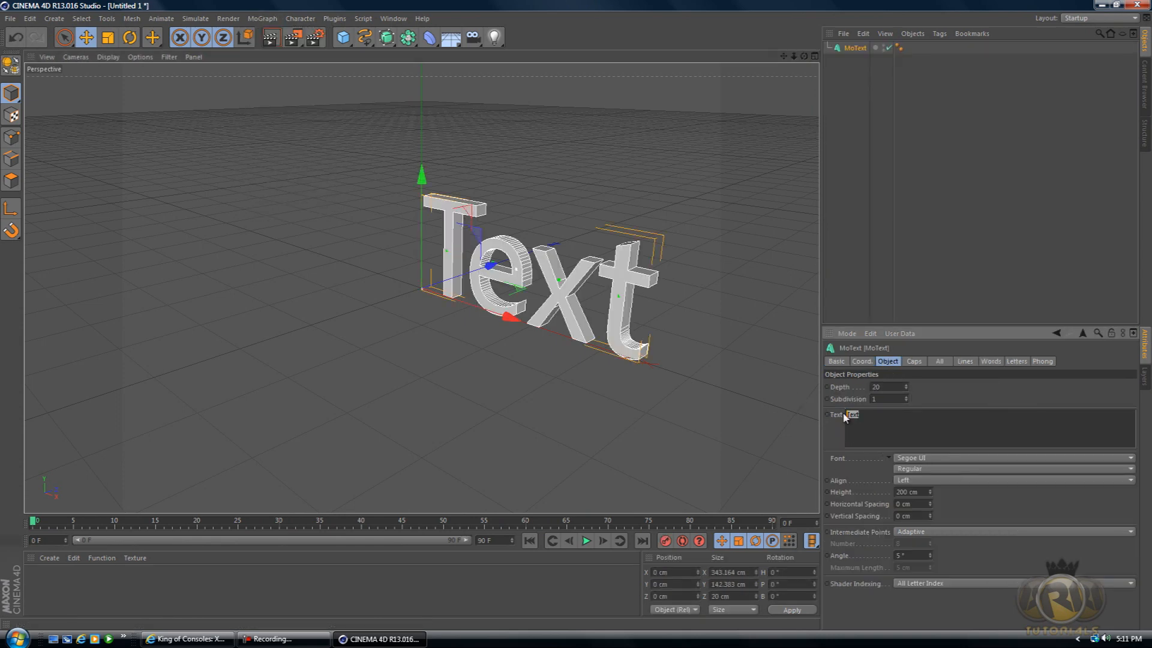
text(realflow)
Set the MoText extrusion depth to 59 and change its font to Ragged
click(888, 388)
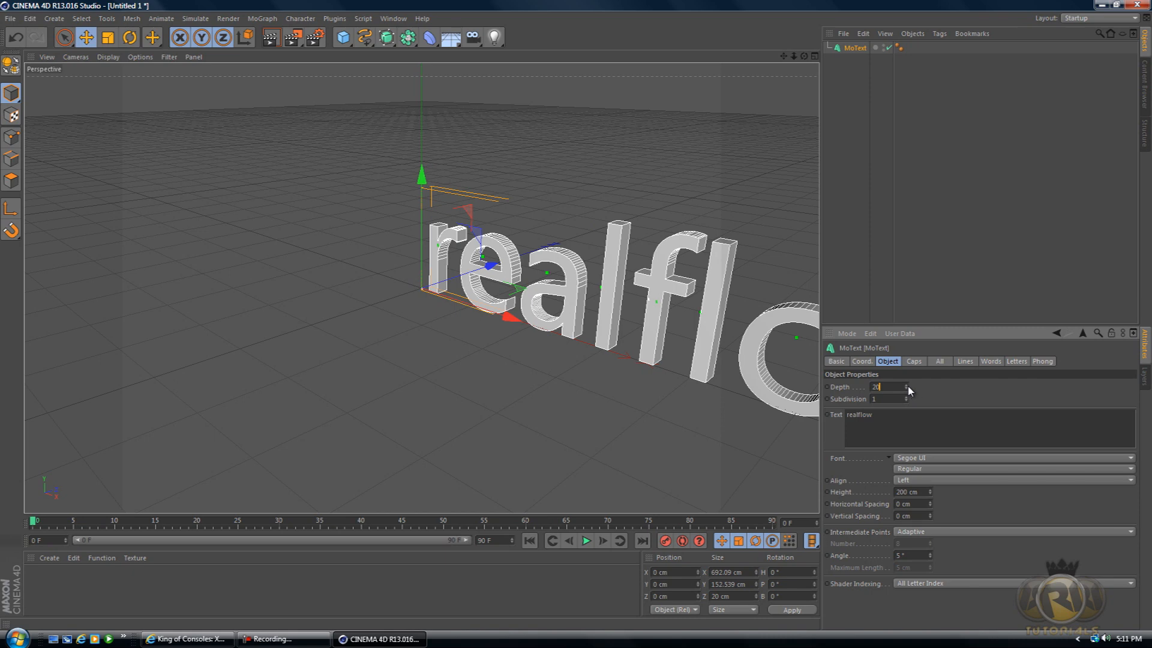
drag(905, 386, 905, 384)
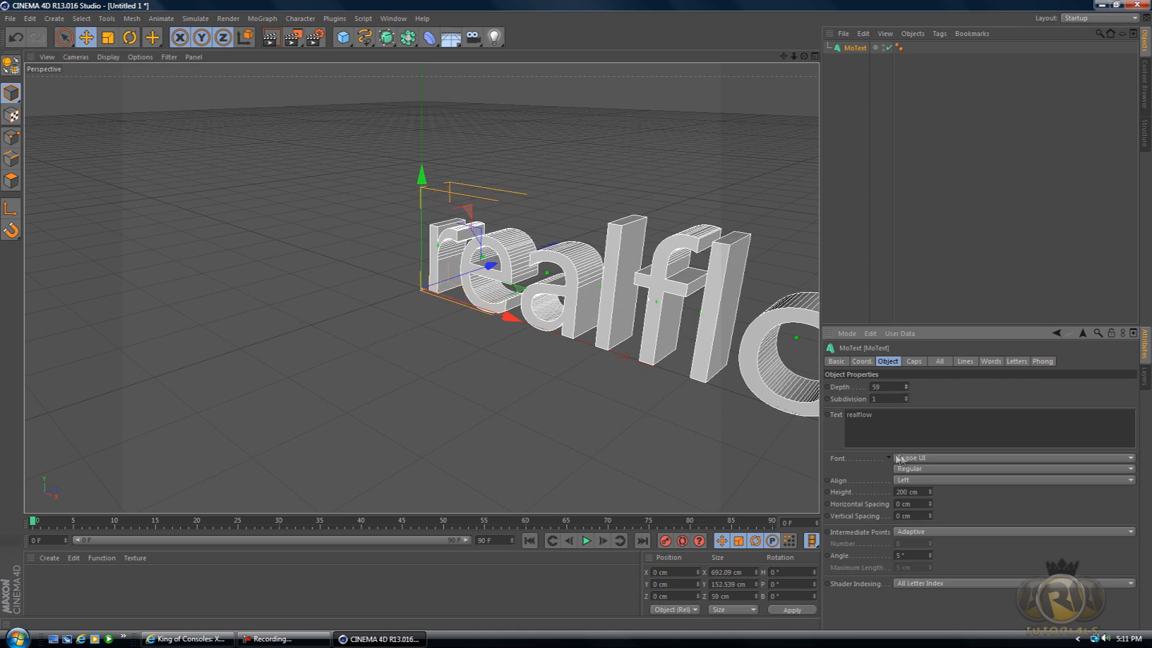
click(924, 459)
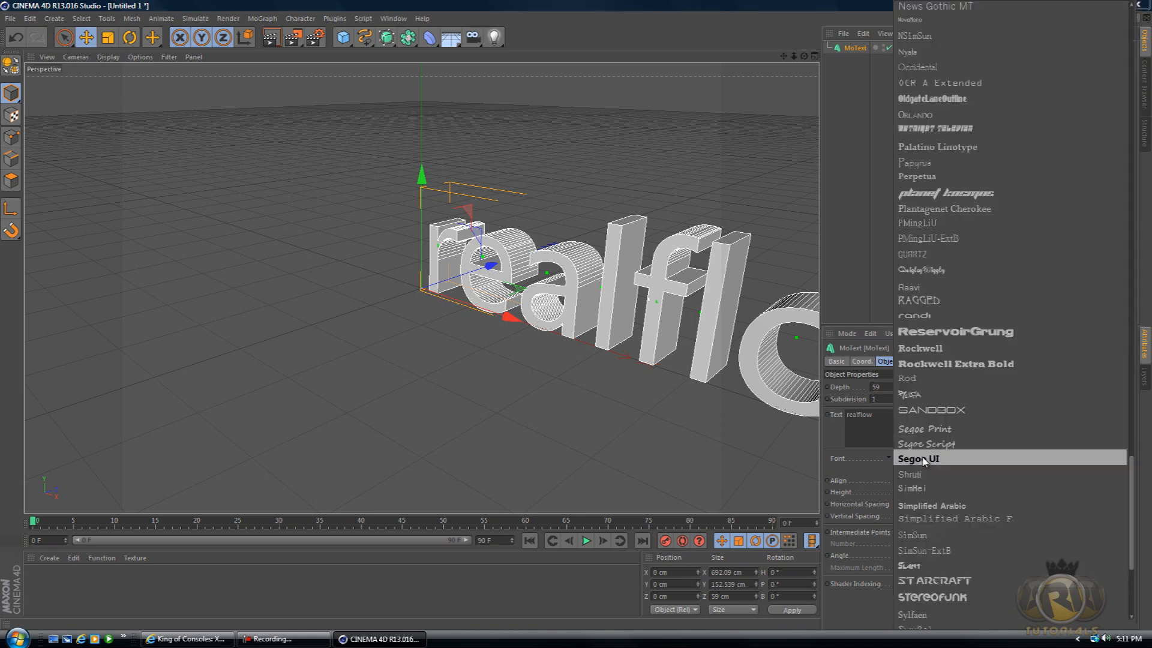
click(930, 300)
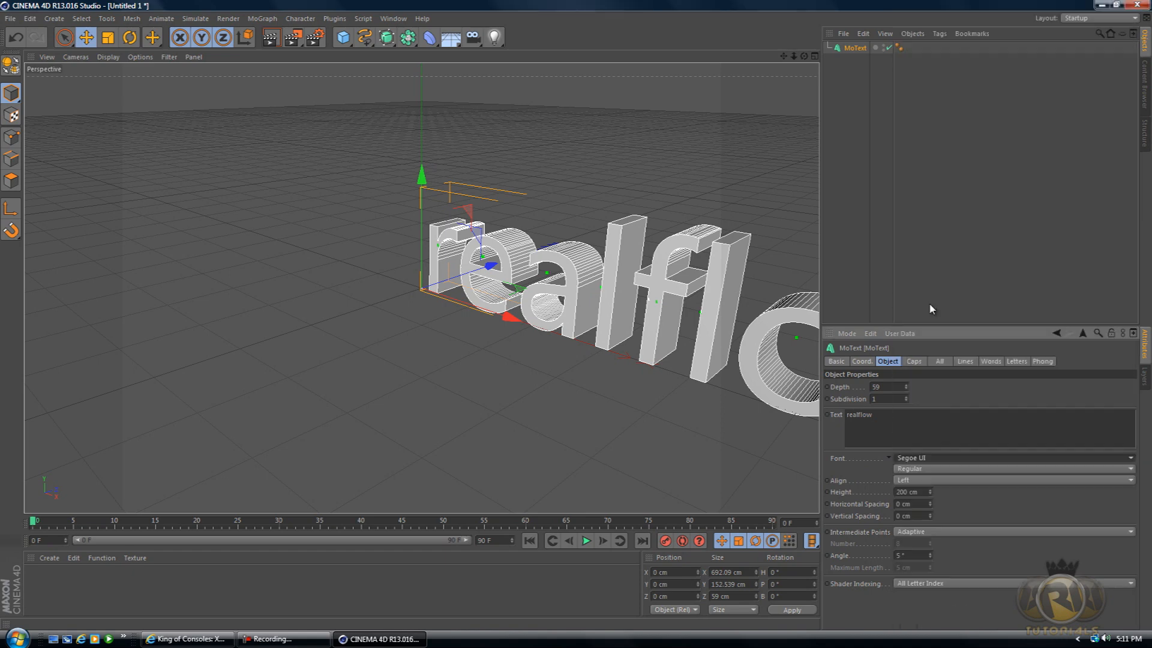
drag(576, 316, 576, 317)
drag(804, 57, 577, 317)
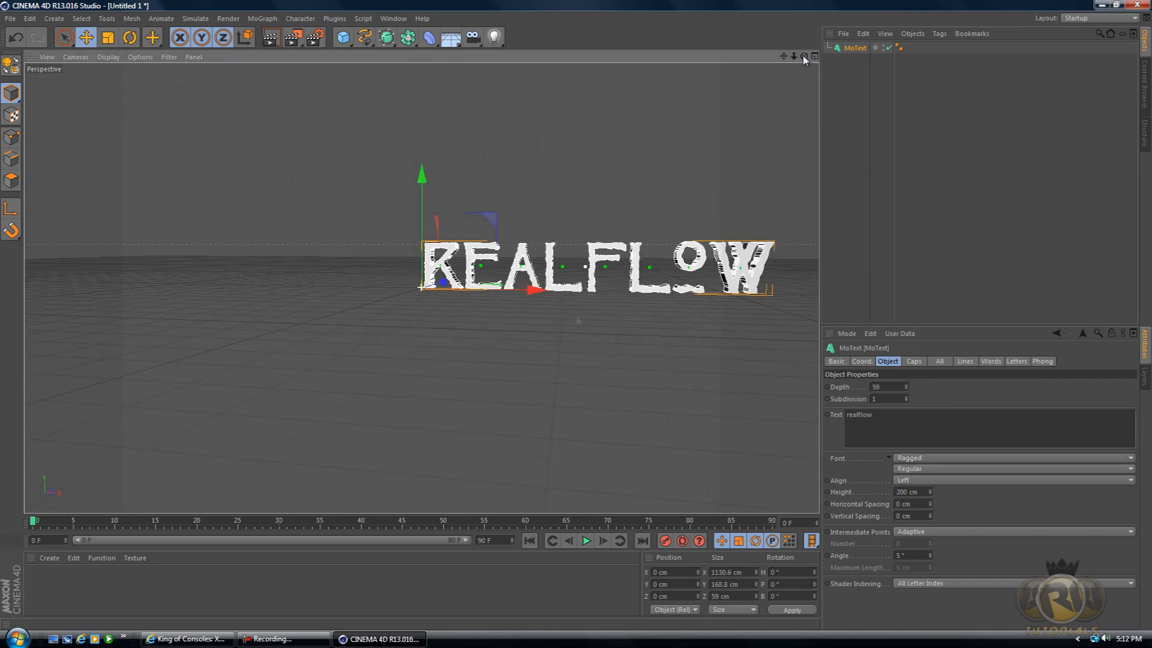
drag(783, 56, 626, 108)
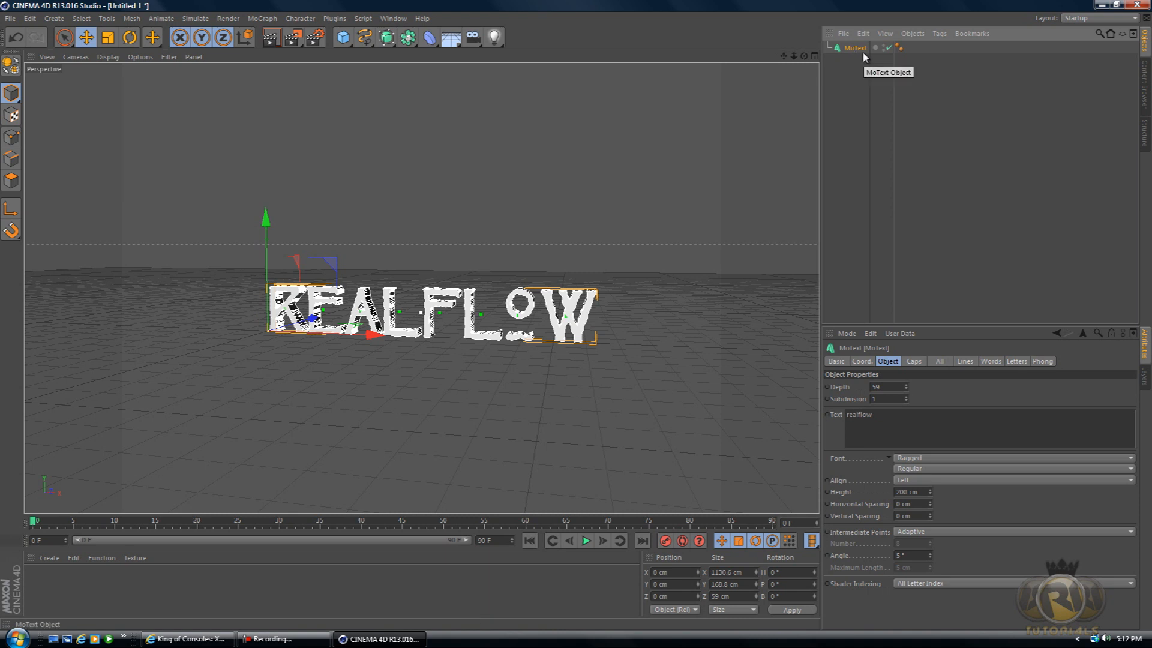
Make the MoText editable, select all levels of its children, and merge everything into one polygon object with Connect Objects + Delete
key(c)
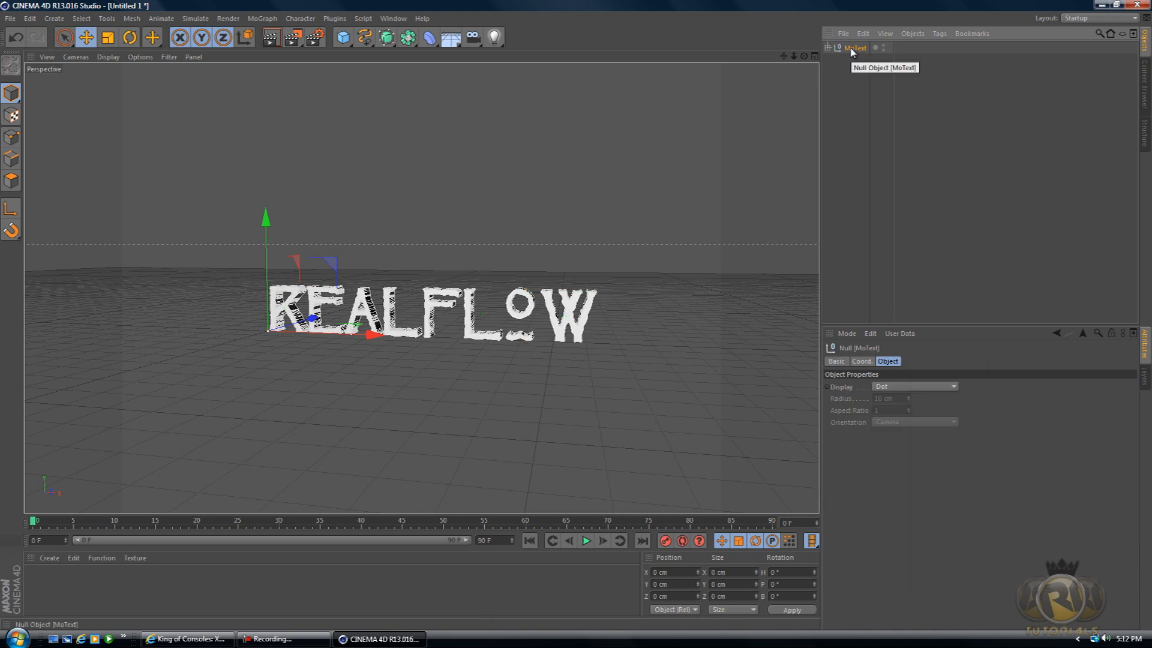
right_click(852, 51)
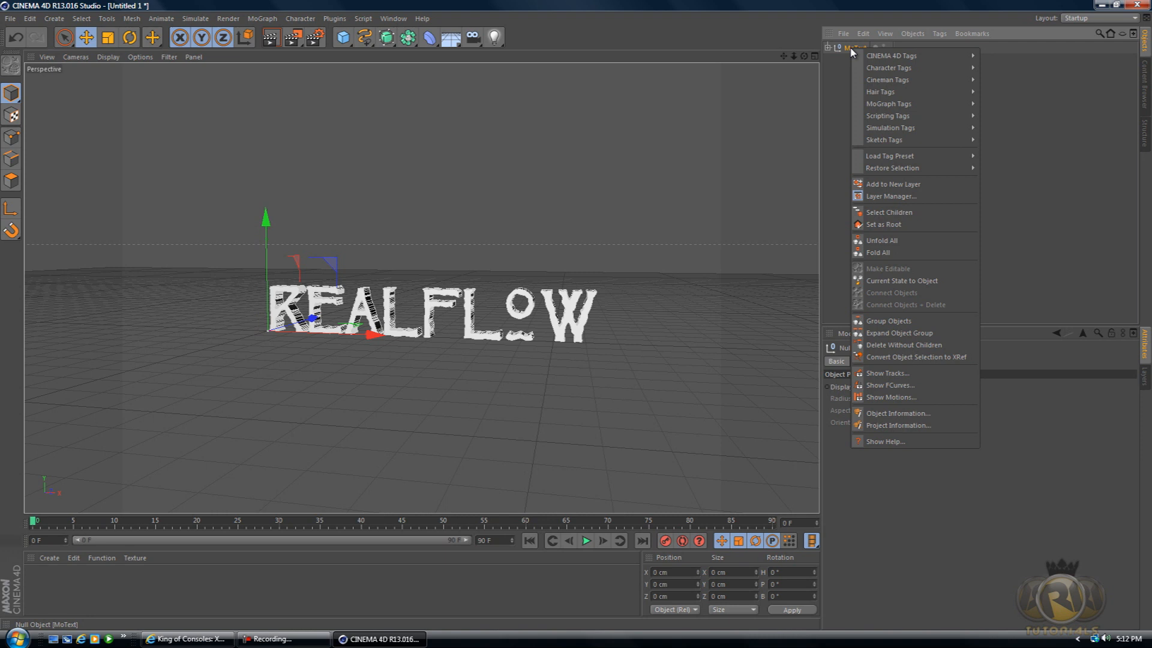
click(882, 213)
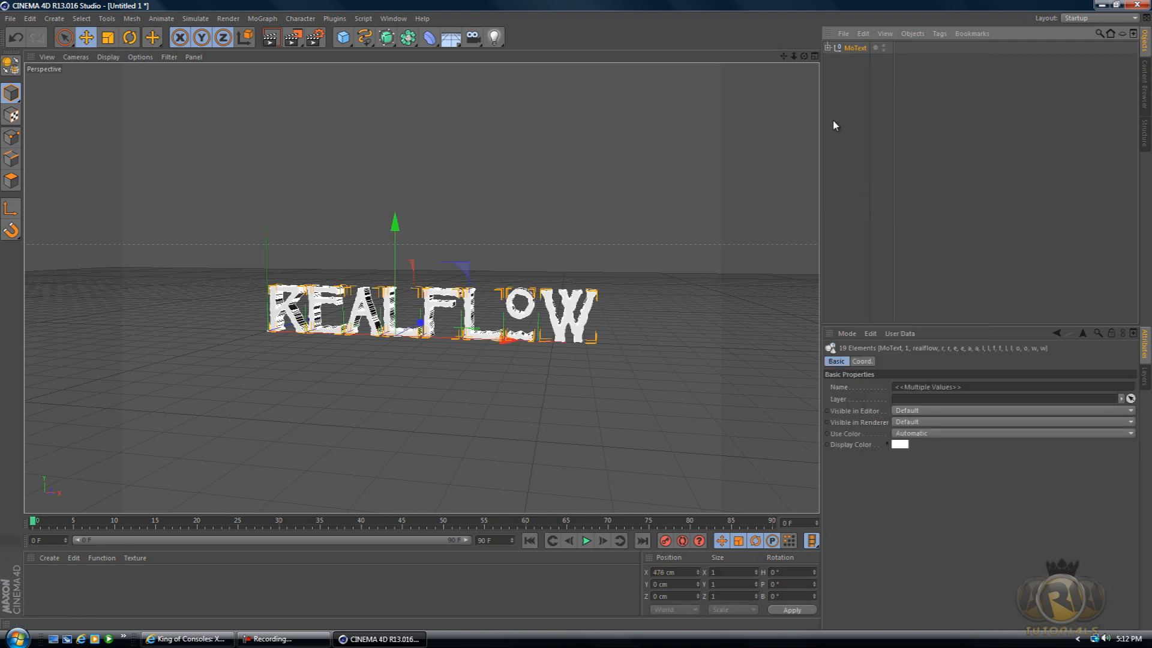
right_click(856, 49)
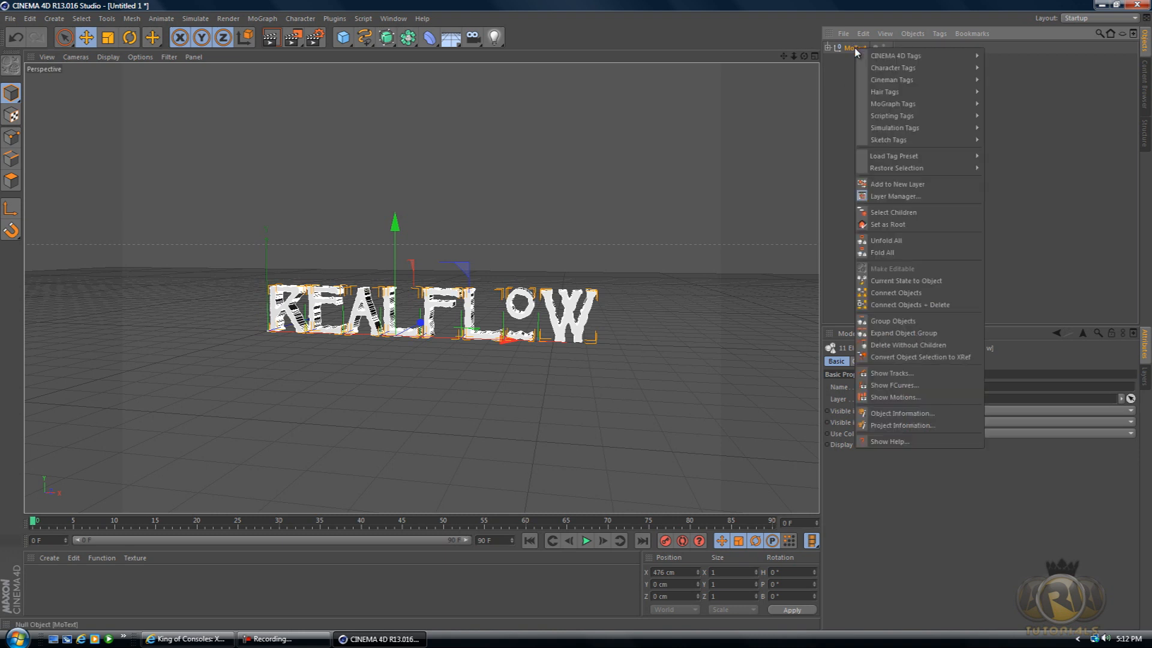
click(886, 212)
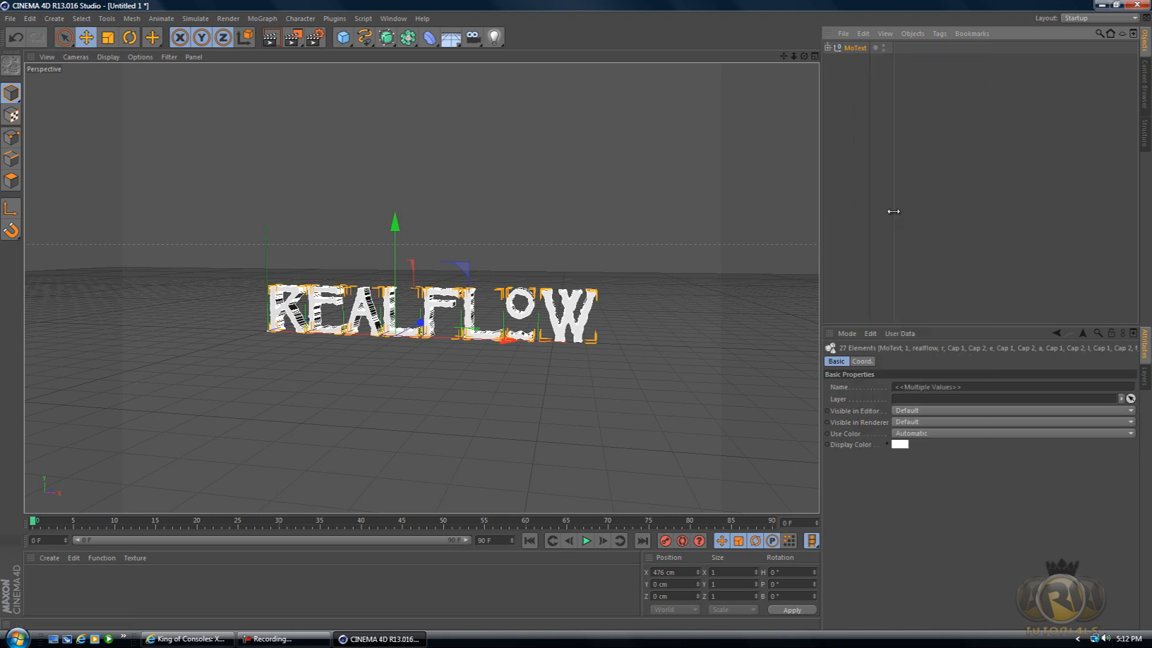
right_click(854, 51)
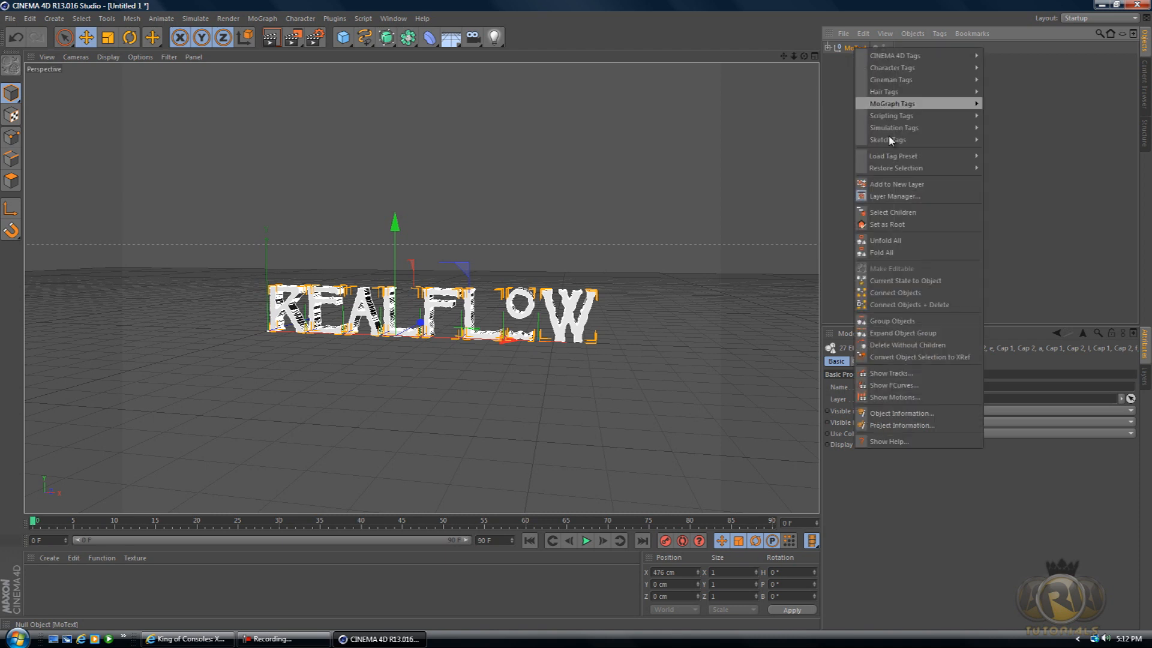
click(908, 305)
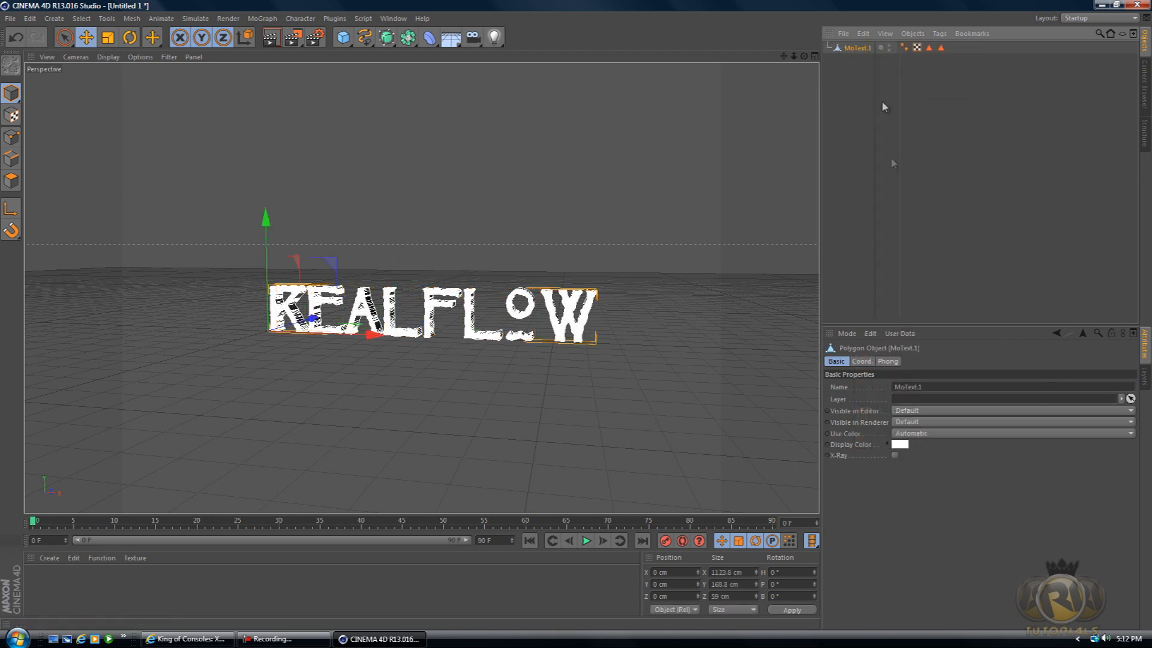
Set up a RealFlow SD export to a file named realflow on the Desktop, with end frame 30
drag(804, 56, 577, 320)
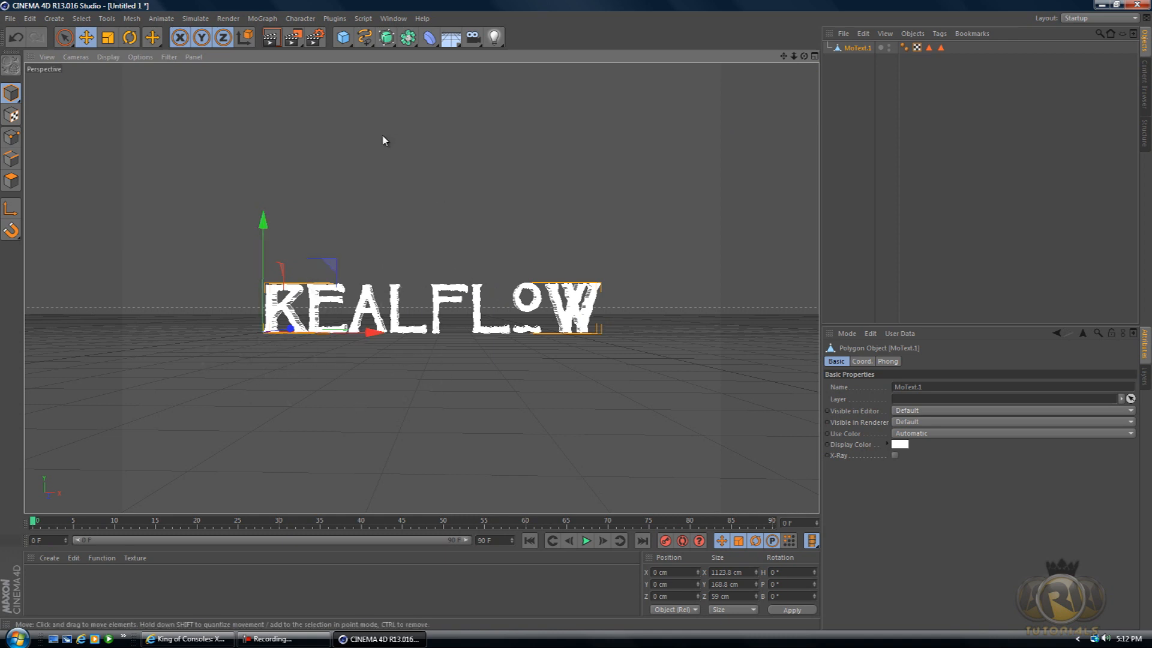
click(334, 19)
mouse_move(360, 54)
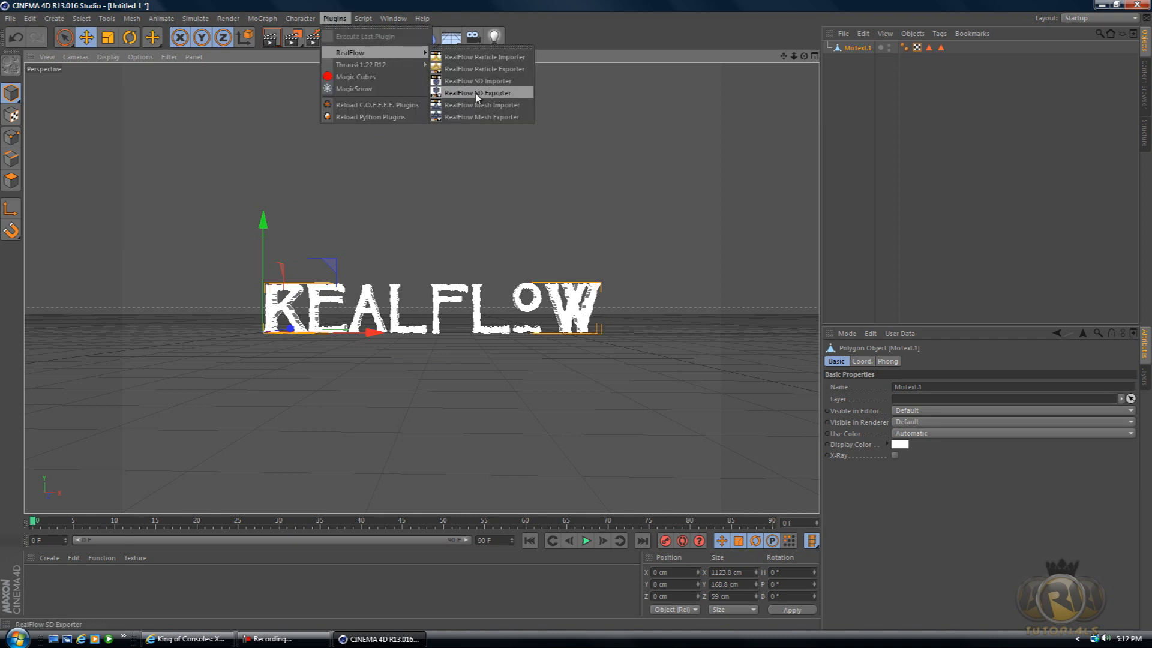
click(478, 95)
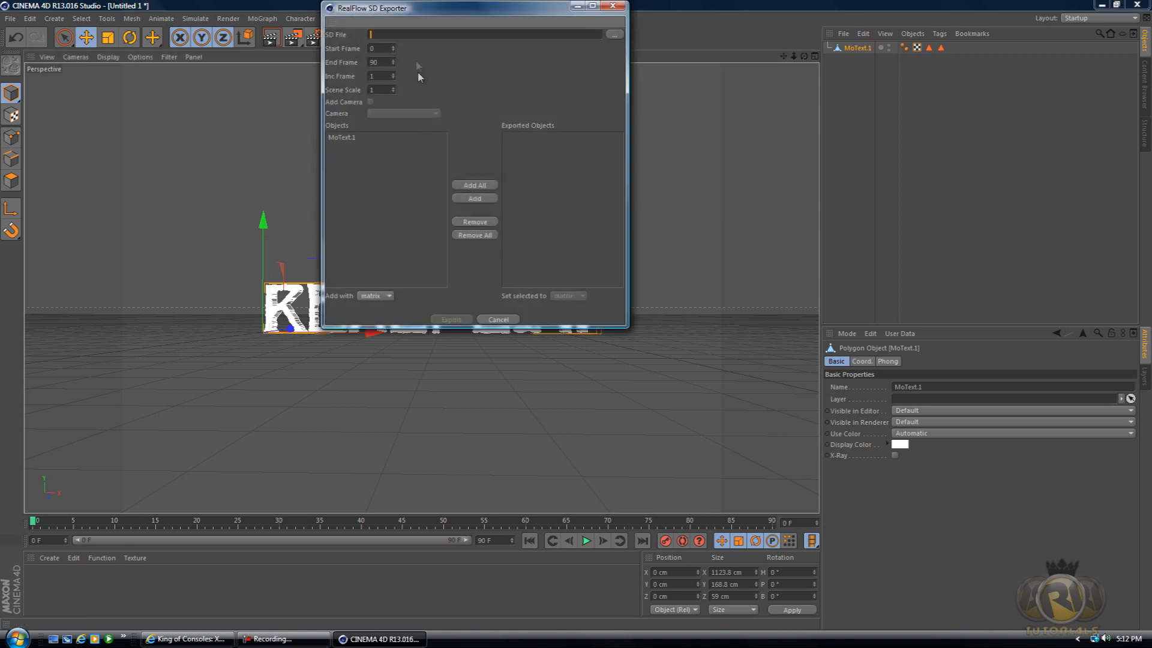
click(617, 36)
click(370, 99)
click(427, 218)
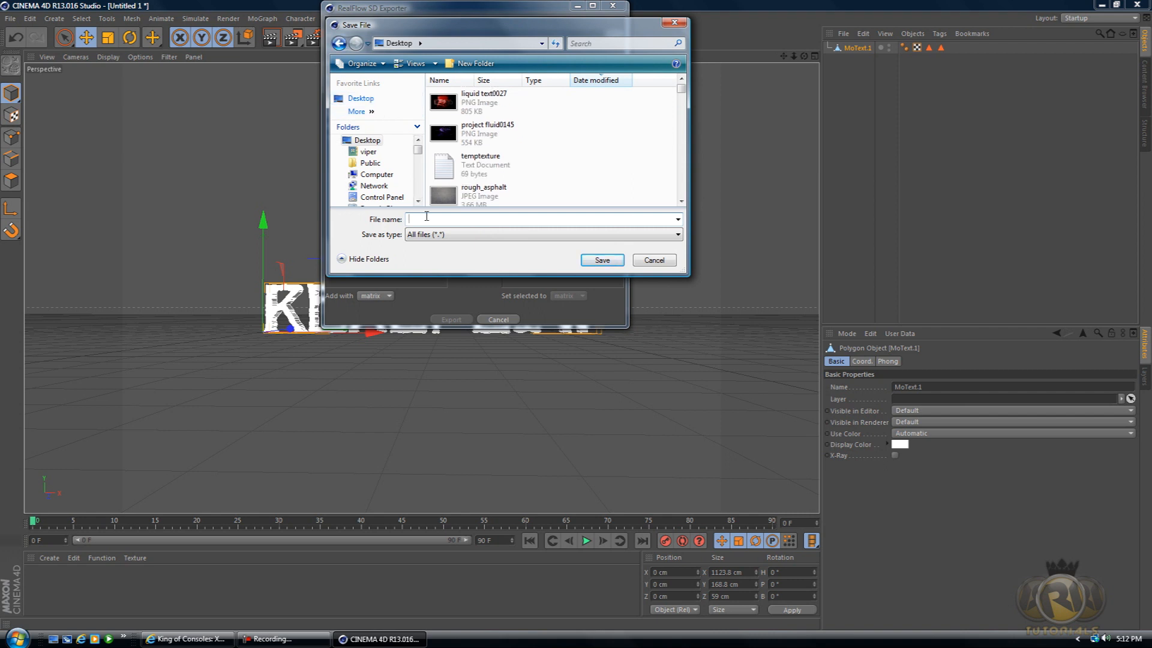
text(real)
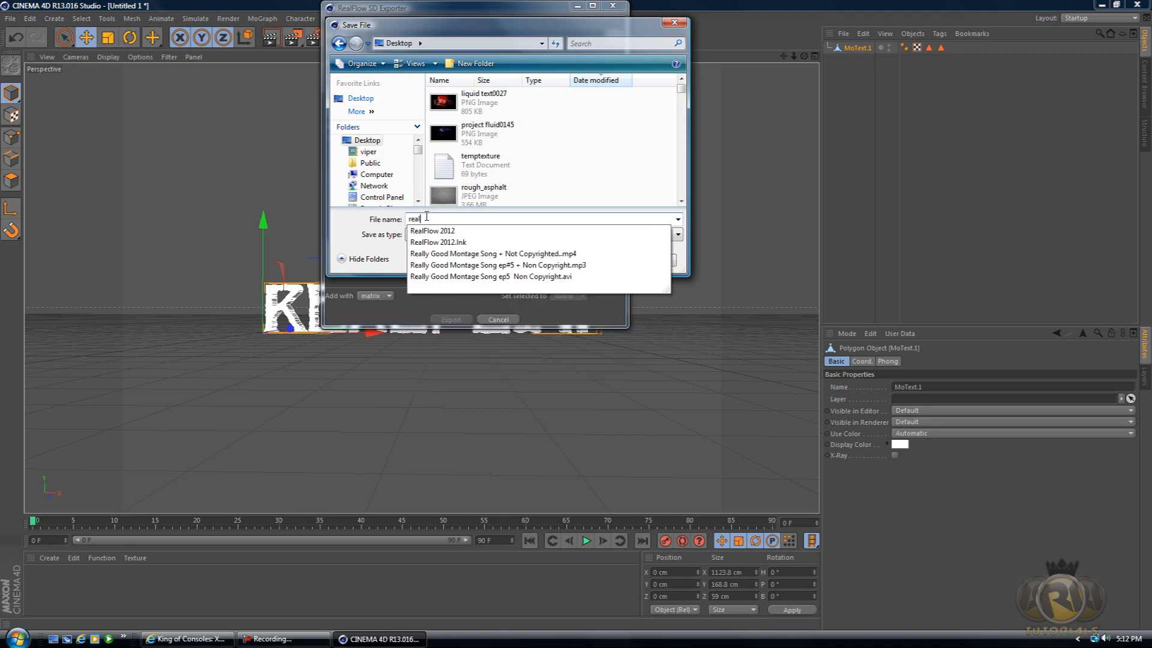
text(flow)
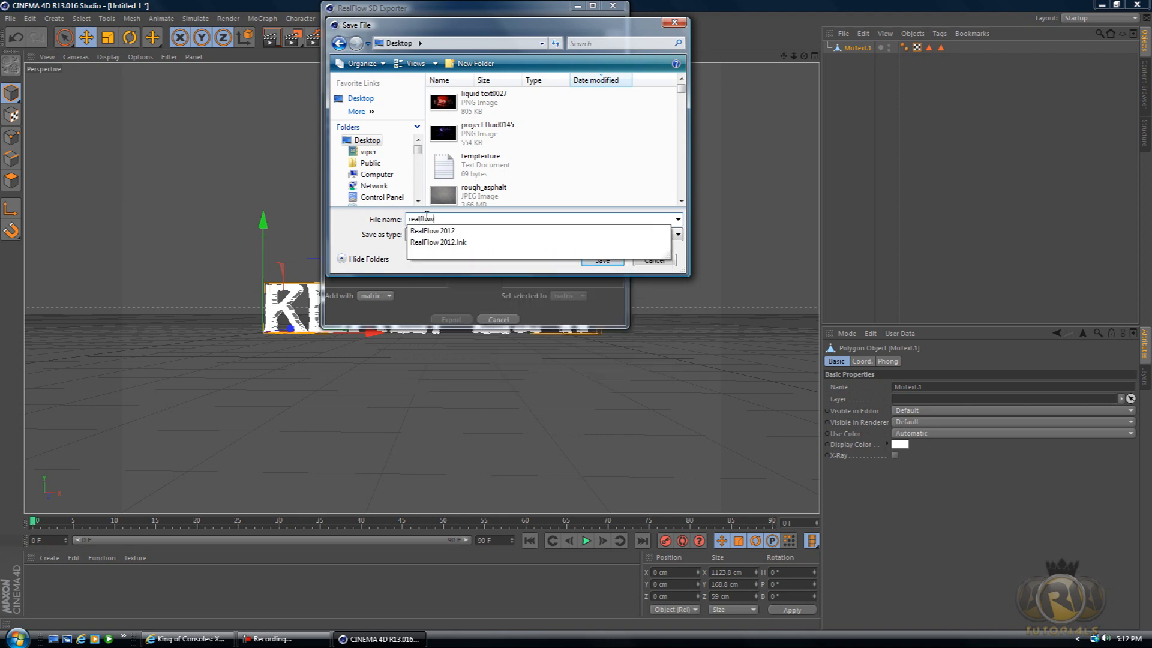
click(371, 247)
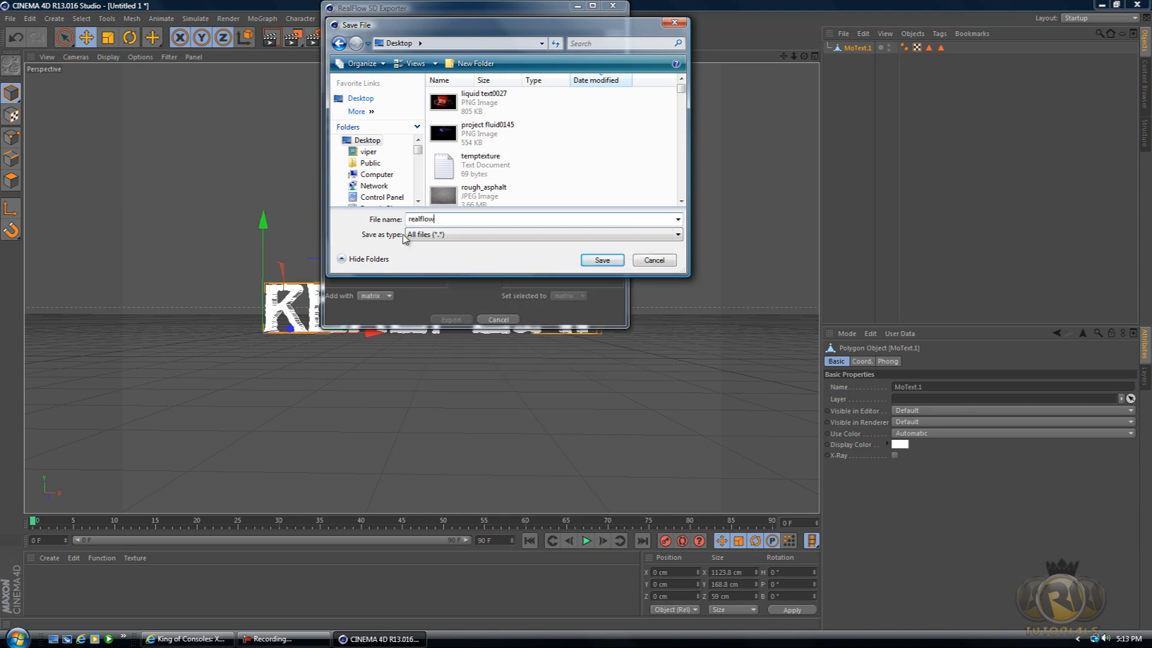
click(601, 261)
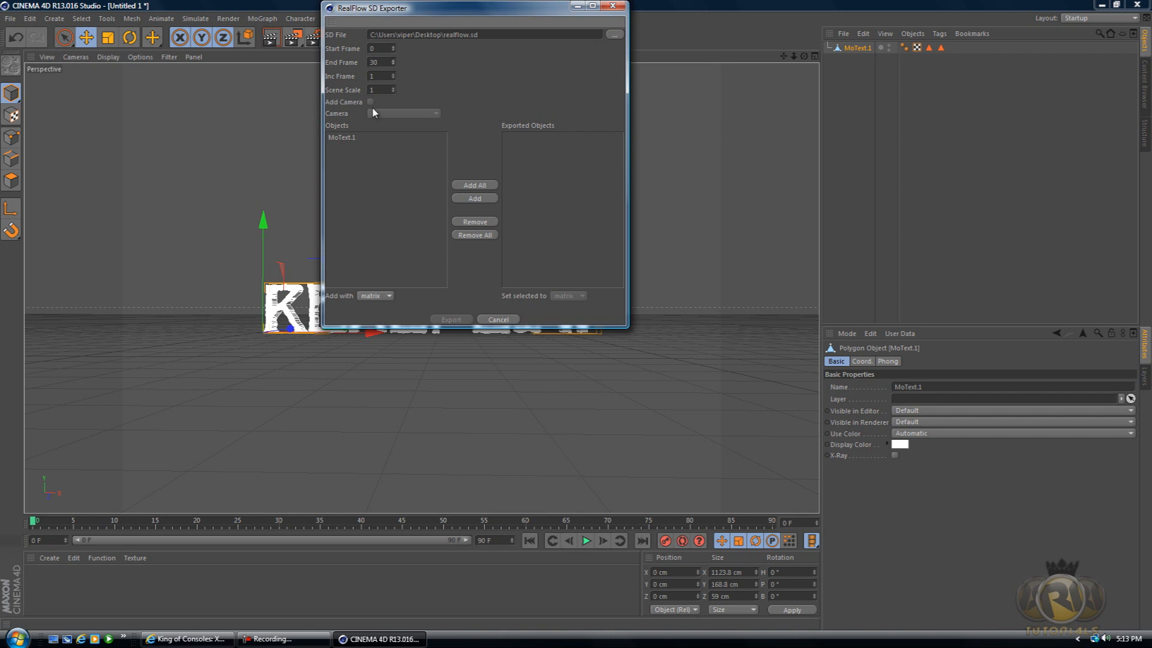
Add the merged text object to the exported objects with matrix mode and export the SD file
click(408, 136)
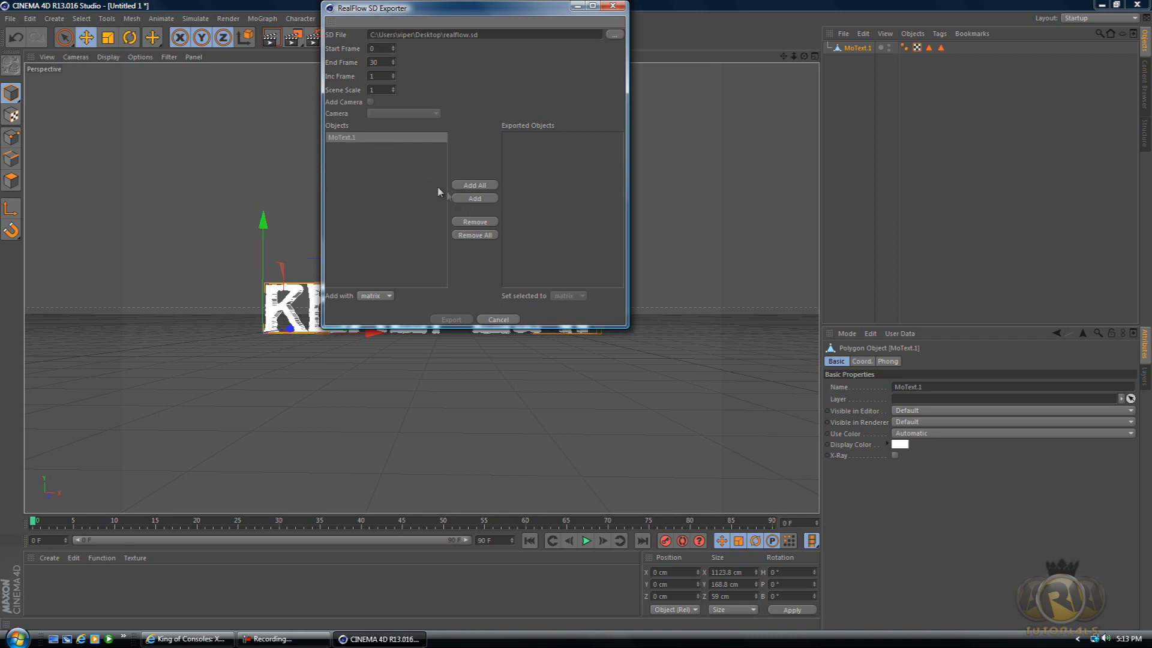
click(471, 186)
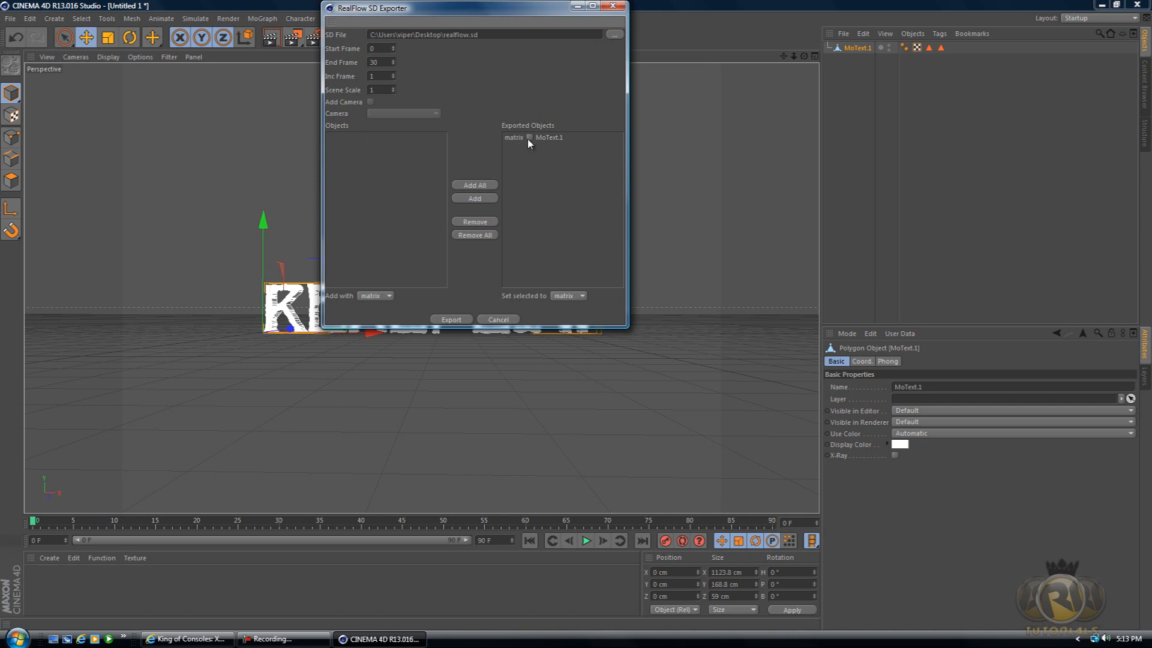
click(451, 320)
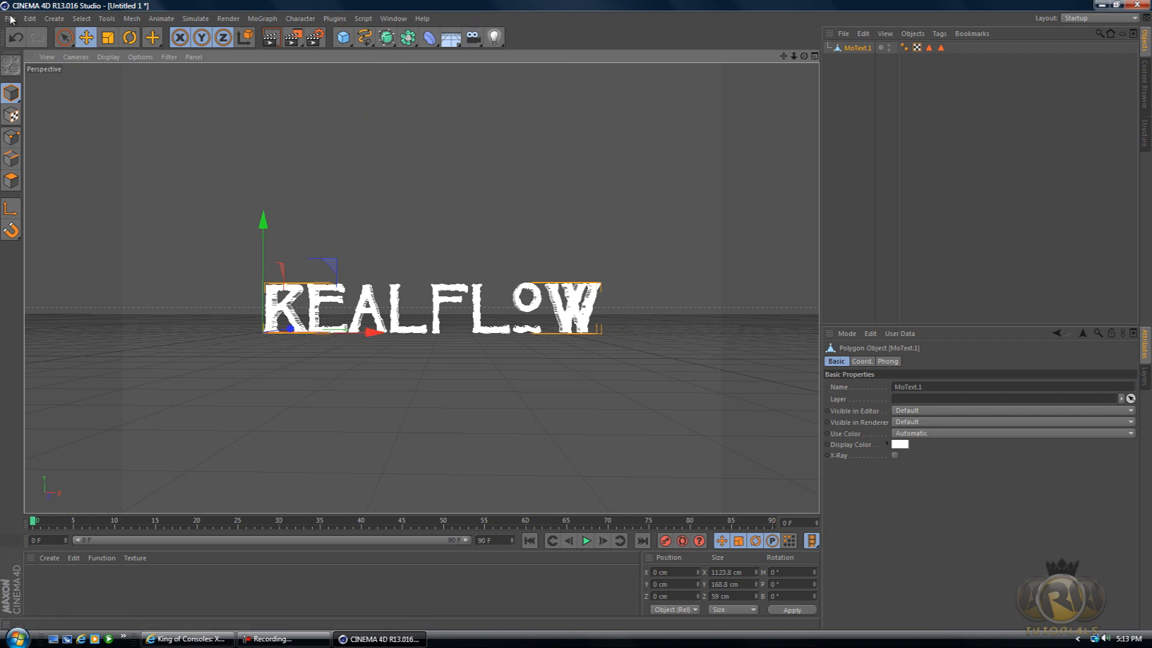
Save the CINEMA 4D project to the Desktop under the file name realflow
click(10, 18)
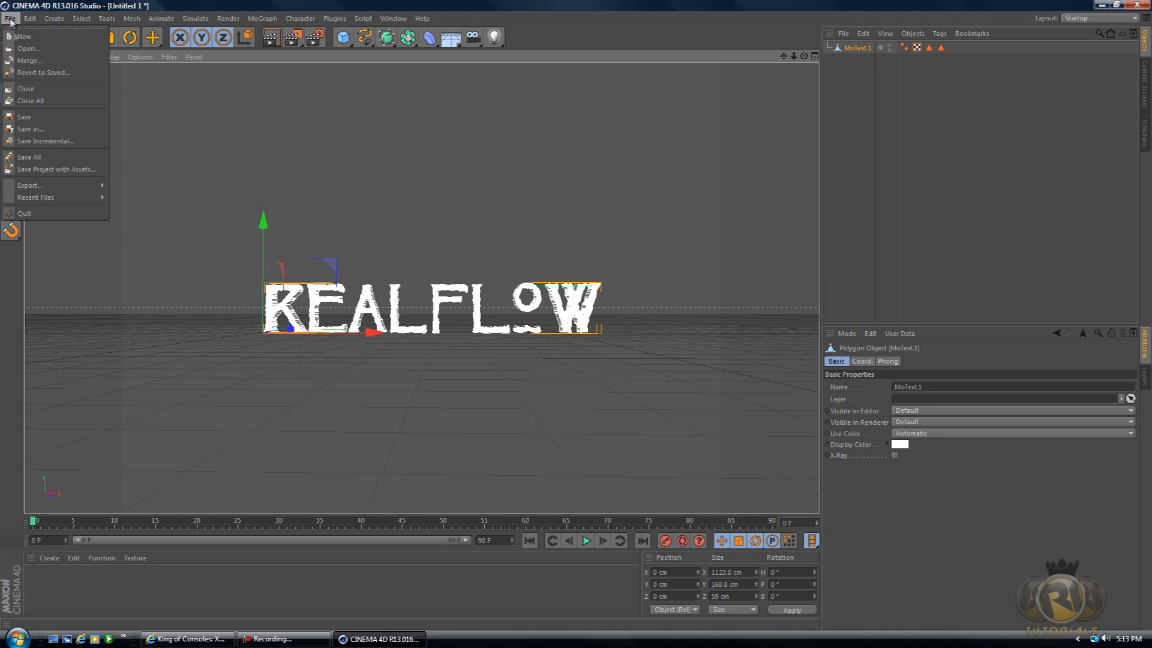
click(28, 123)
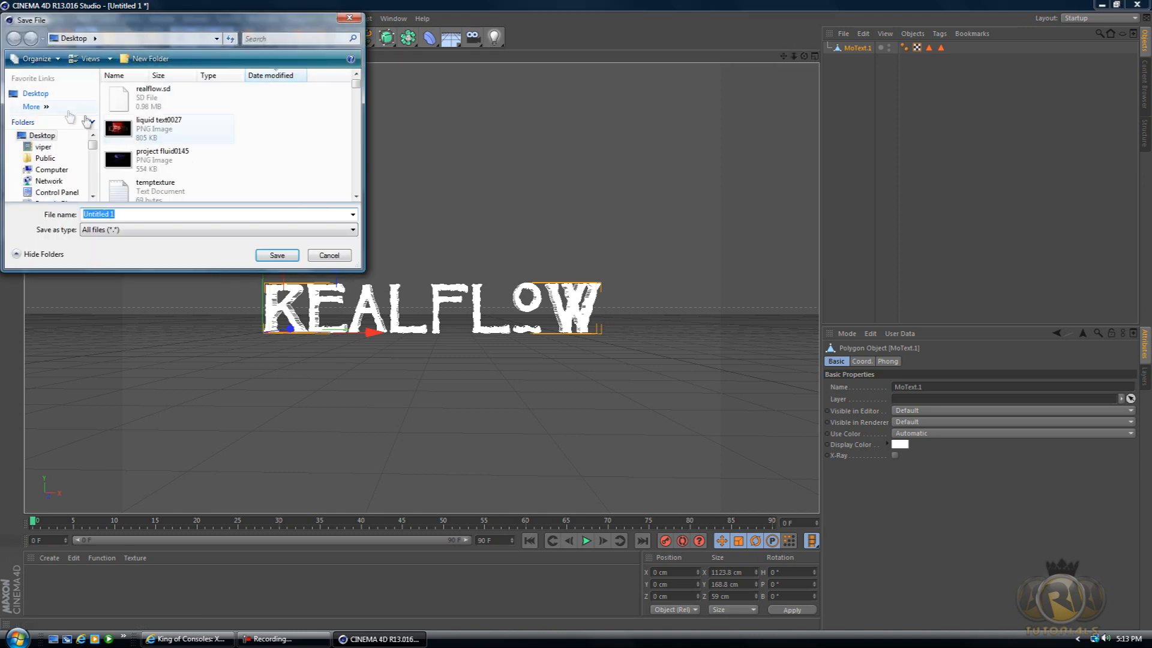
click(47, 99)
text(realflow)
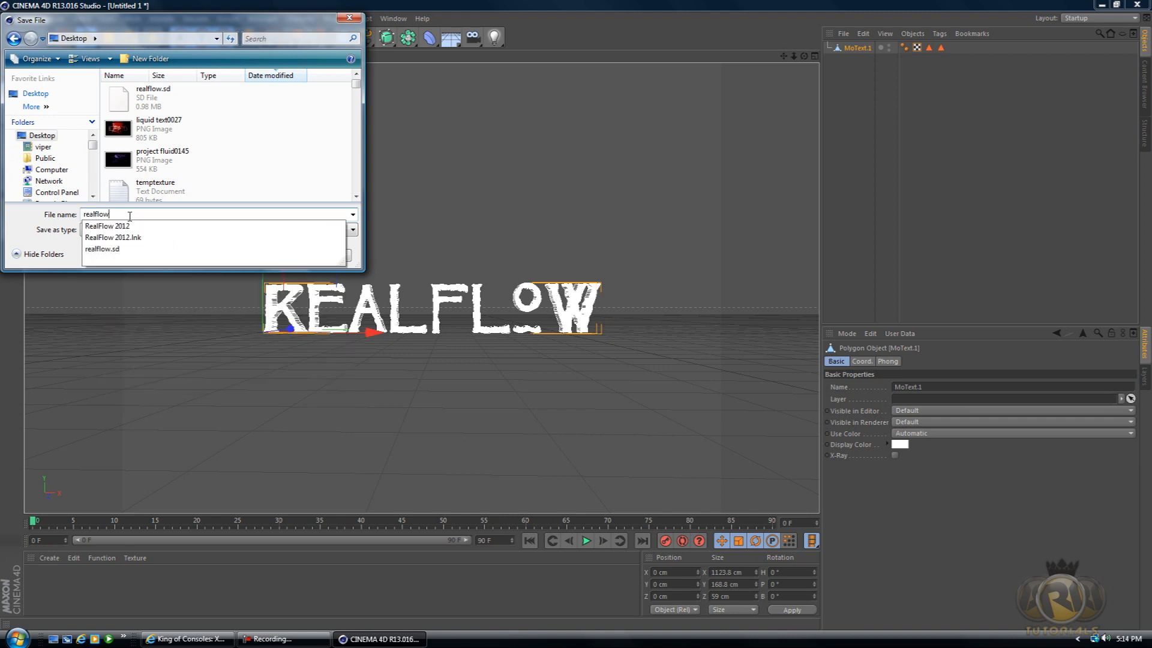
click(42, 254)
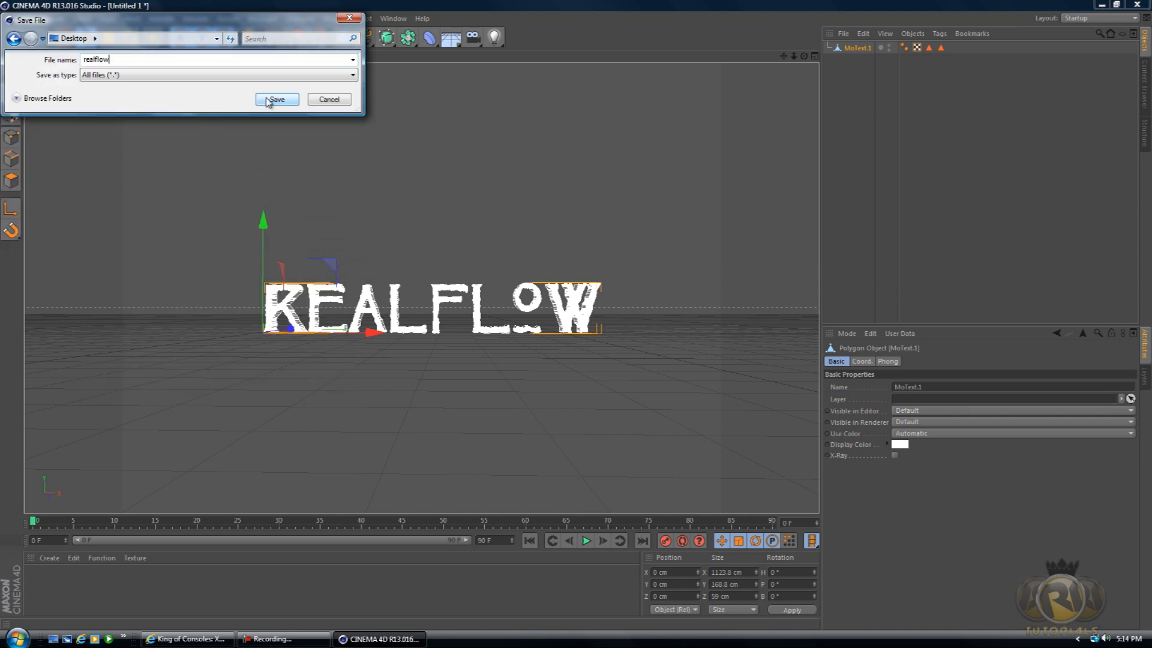
click(268, 101)
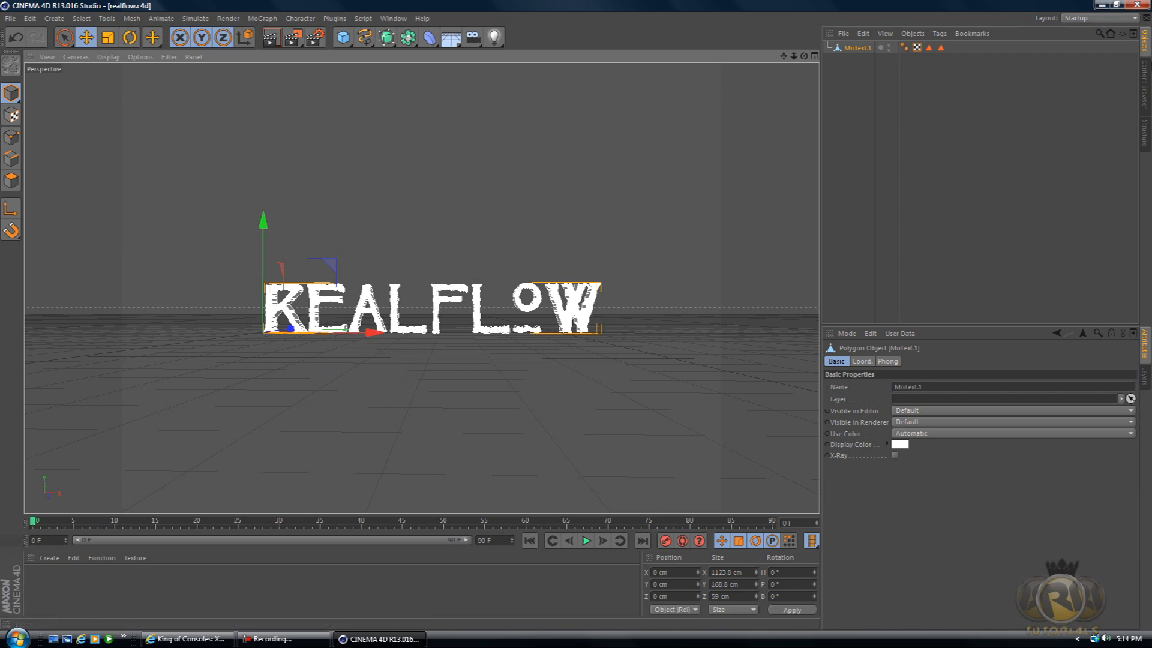
Close CINEMA 4D, launch RealFlow 2012, and create a new project named realflow
click(1135, 5)
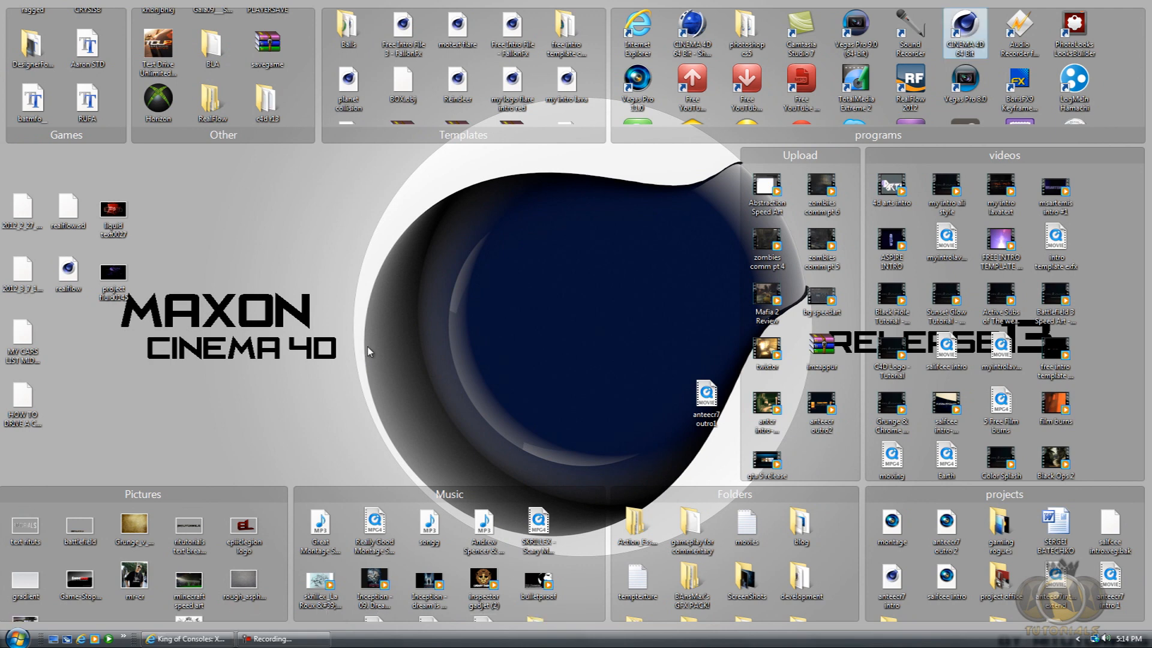
double_click(912, 84)
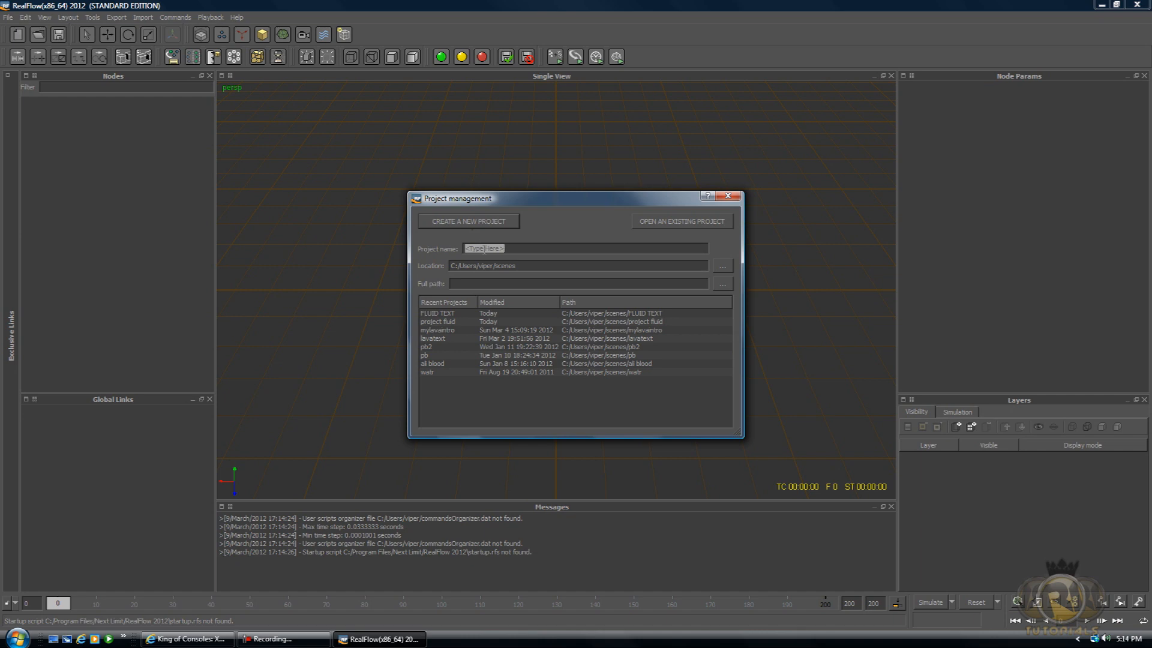
text(realflow)
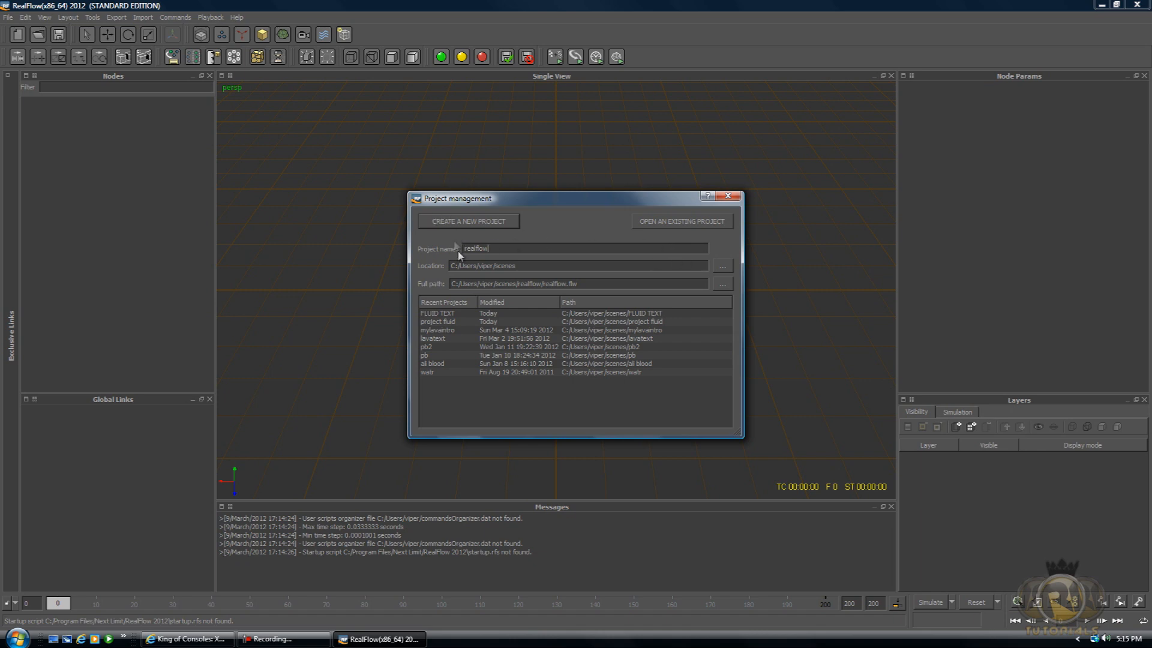
click(444, 221)
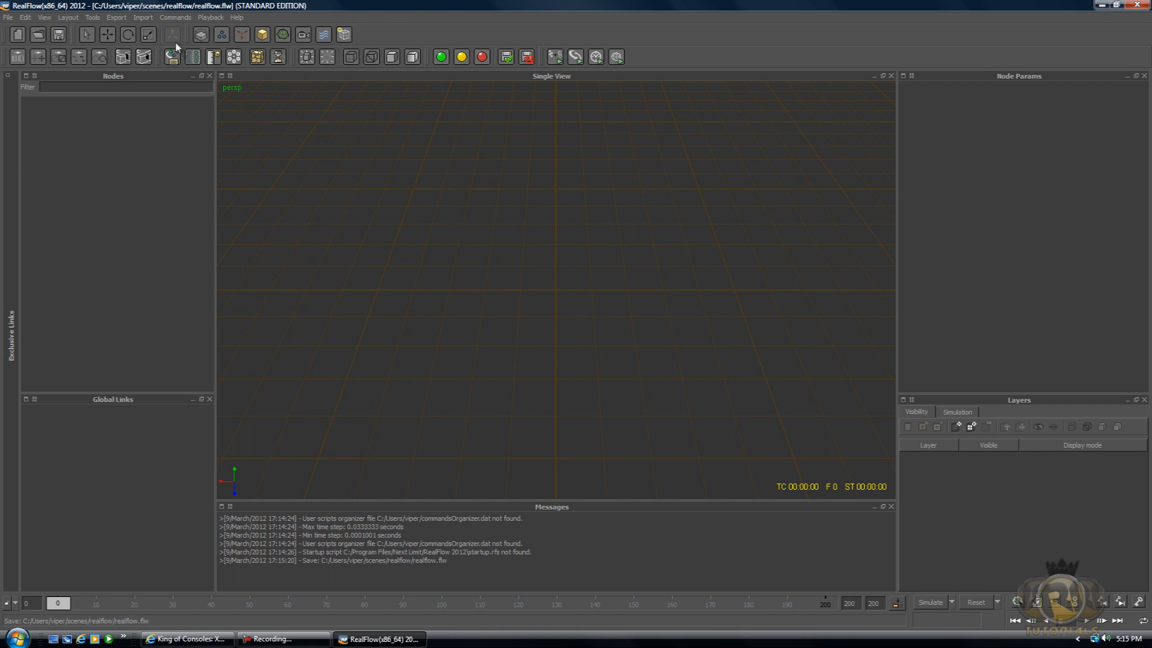
Import the realflow.sd object file from the Desktop into the scene
click(143, 17)
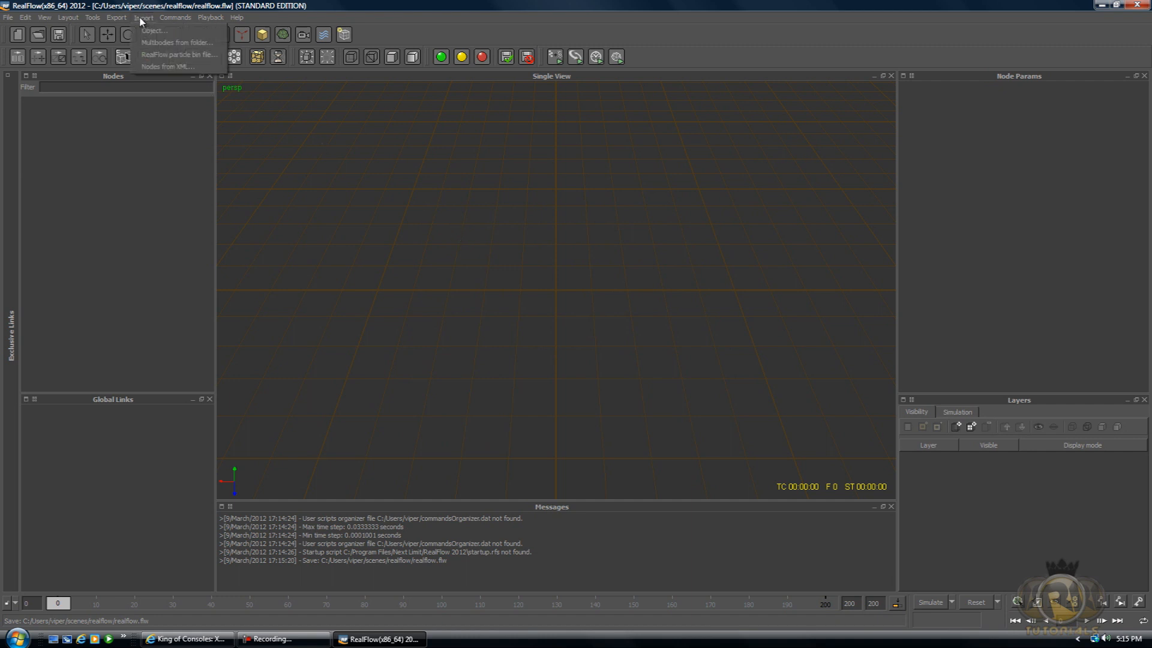
click(151, 32)
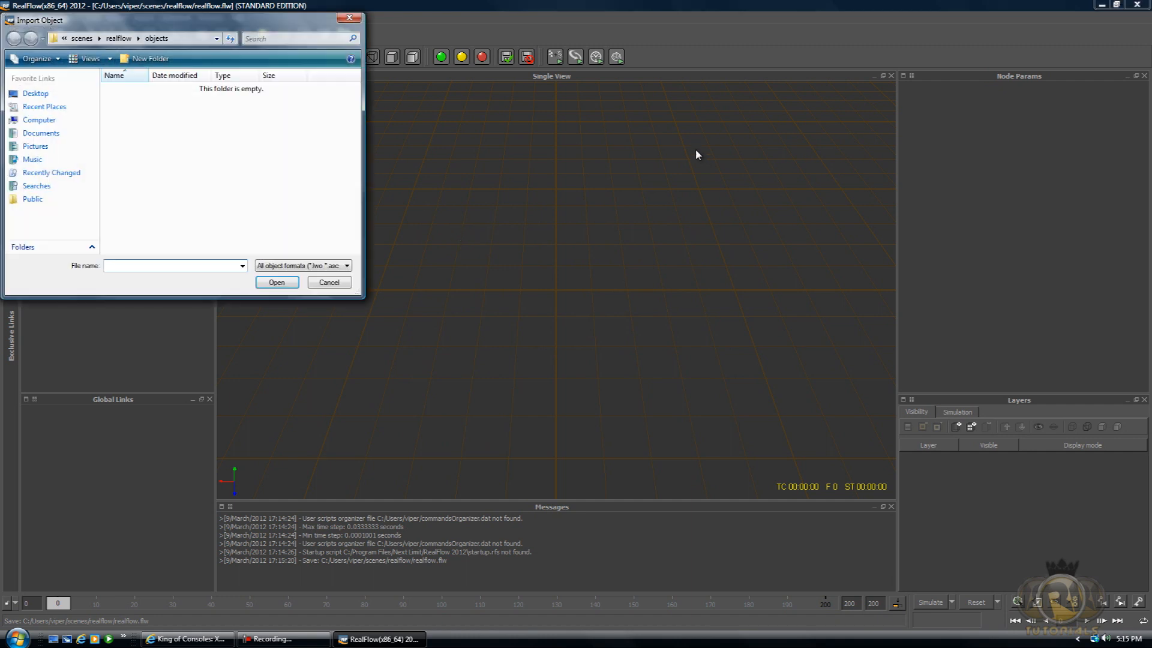
click(27, 95)
scroll(260, 192, down, 5)
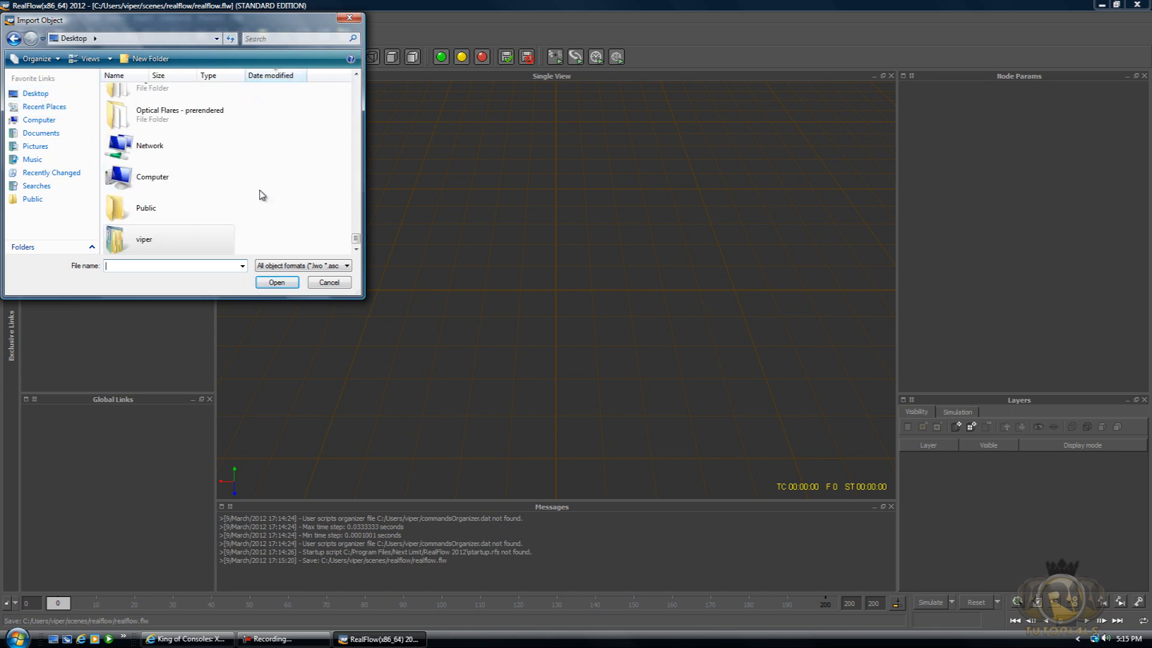
drag(356, 239, 355, 84)
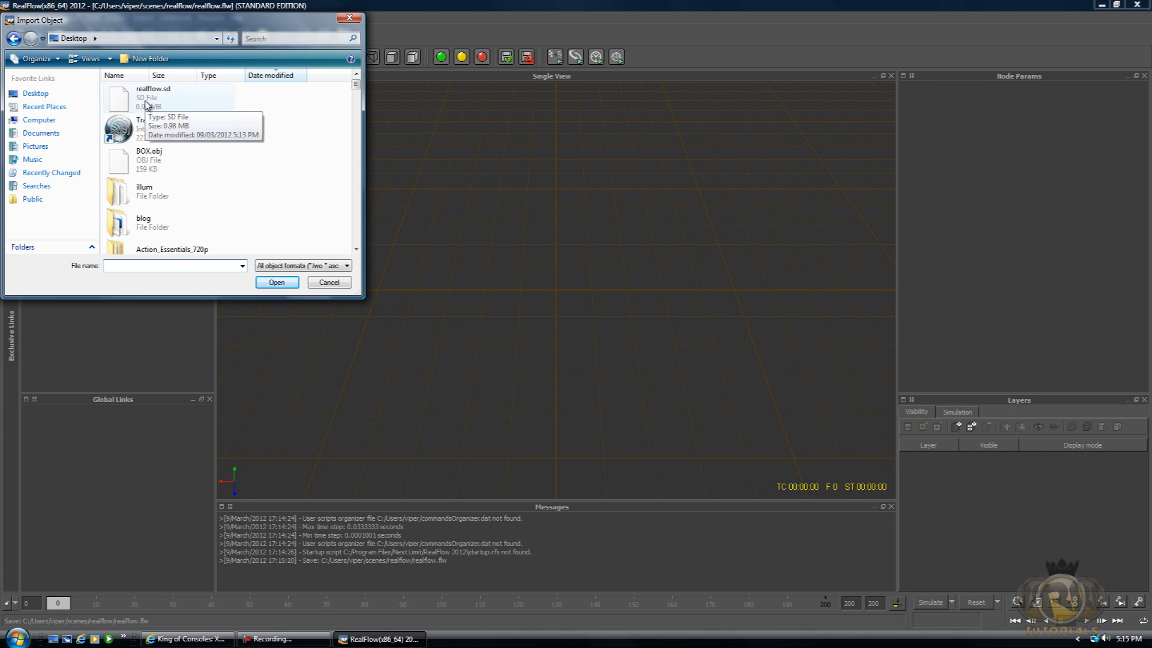
click(159, 103)
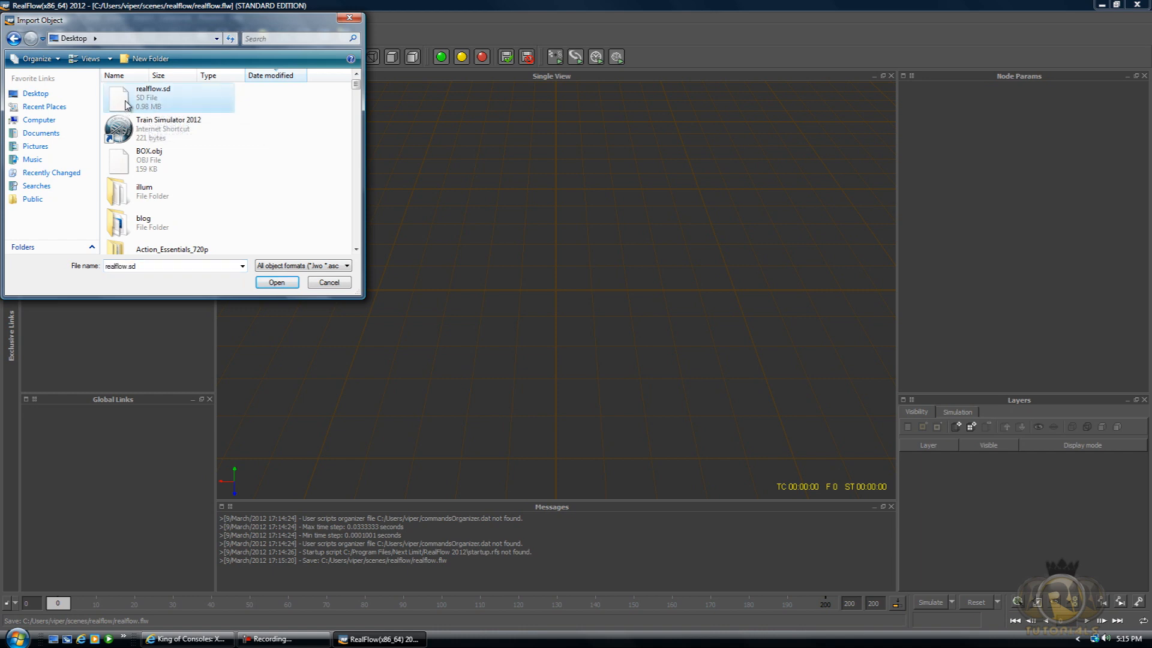
click(278, 282)
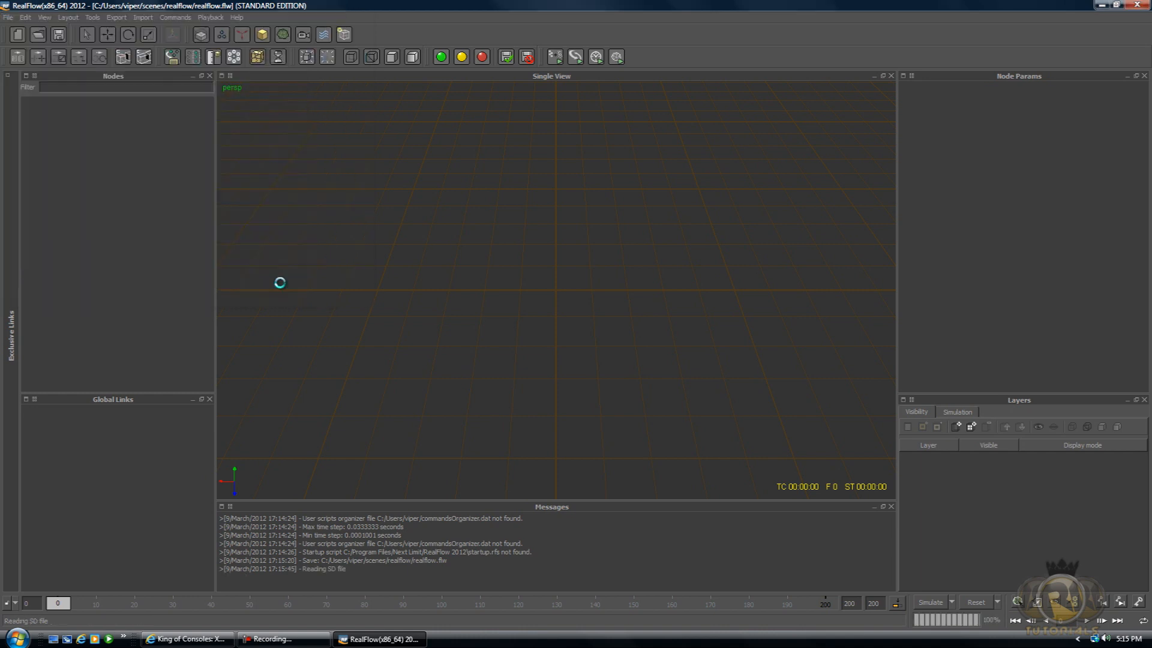
Examine the imported text model from several angles and distances, and deselect it
alt+drag(679, 246, 599, 196)
scroll(435, 168, up, 4)
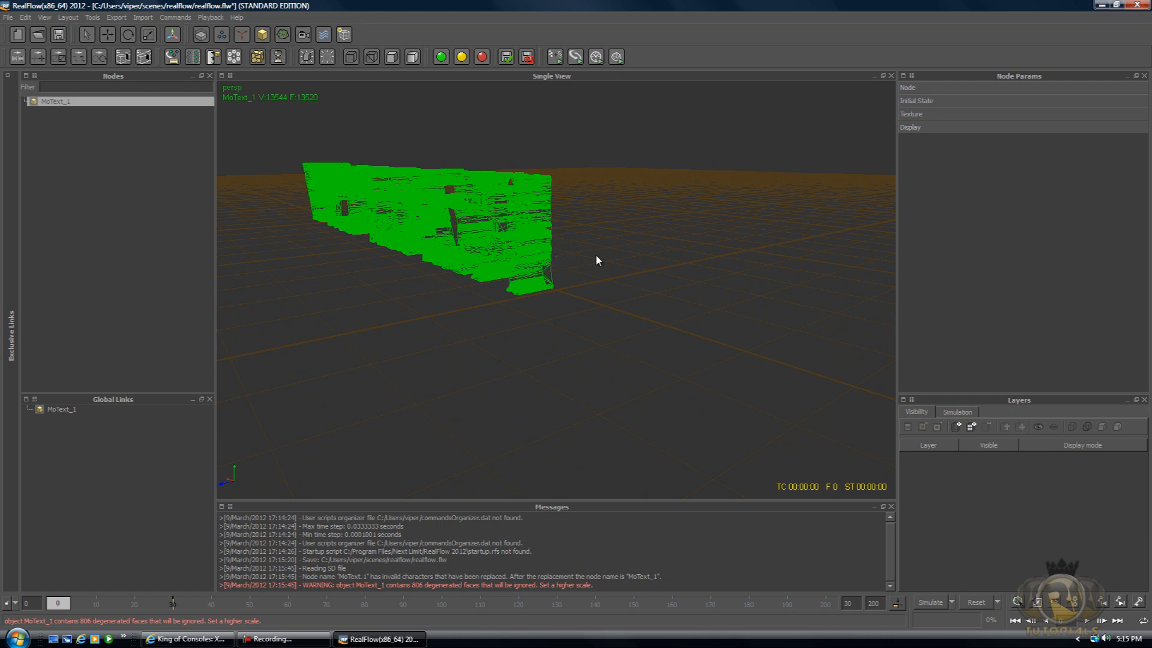
alt+drag(652, 234, 570, 224)
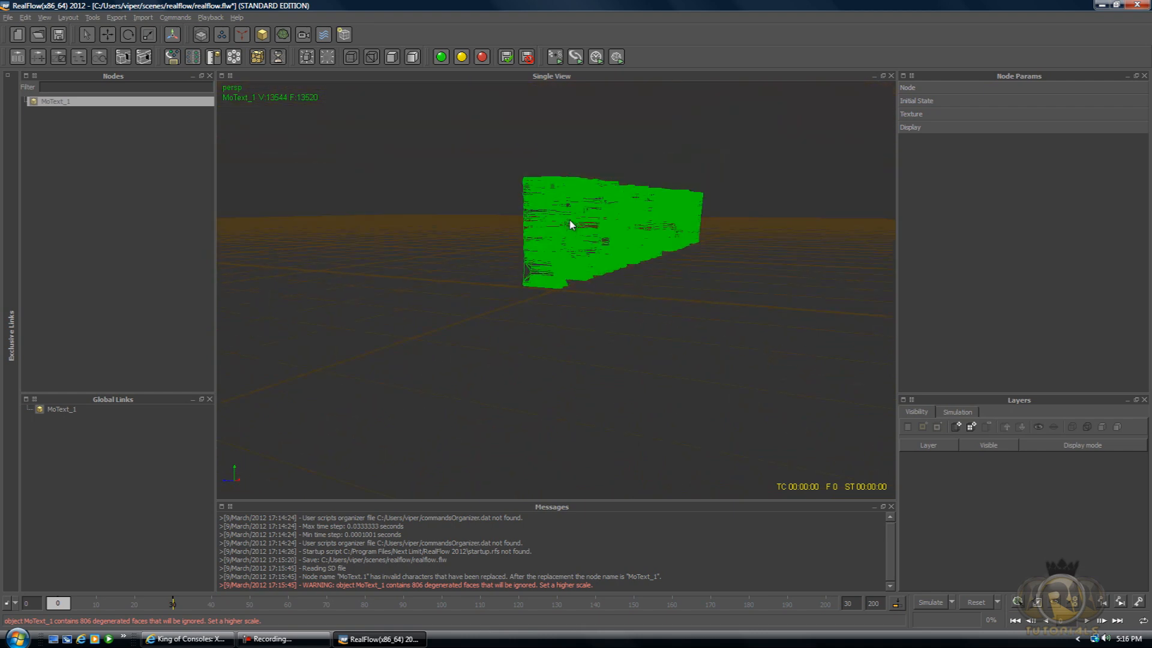
alt+drag(676, 247, 404, 391)
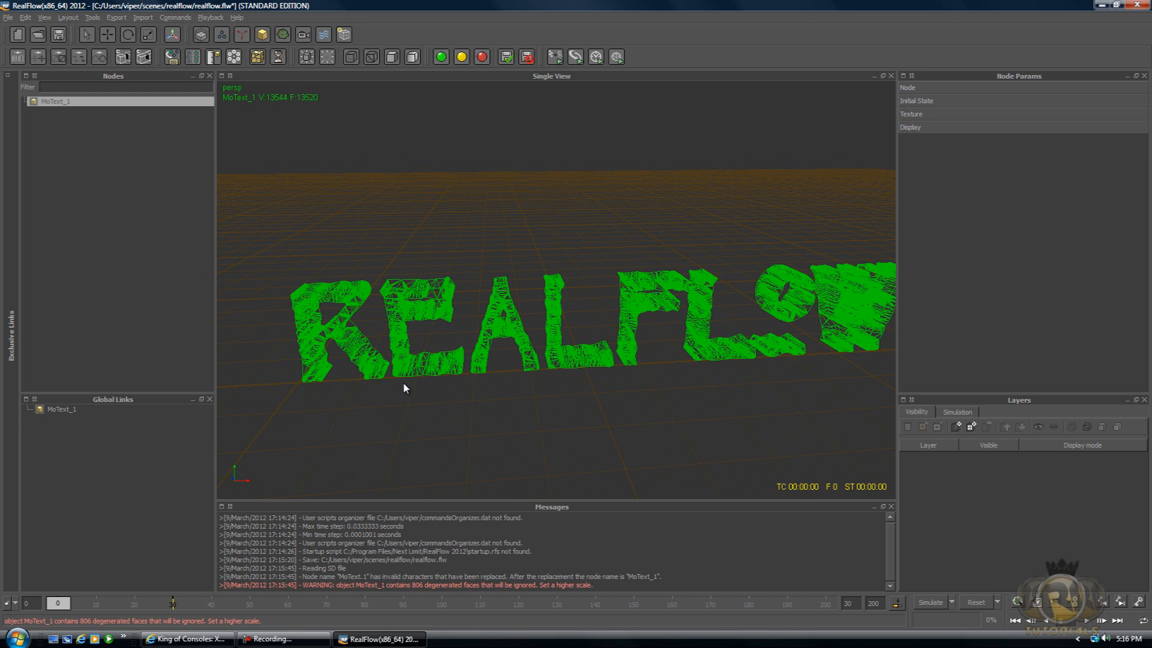
alt+drag(532, 341, 527, 310)
scroll(572, 347, down, 3)
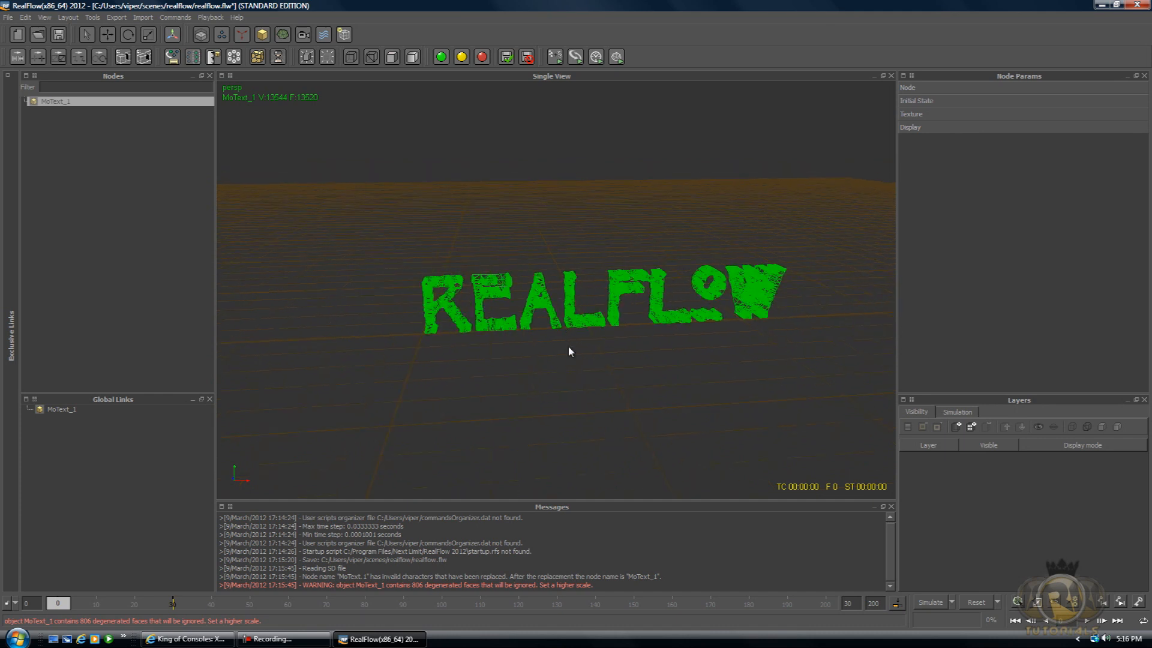
click(570, 358)
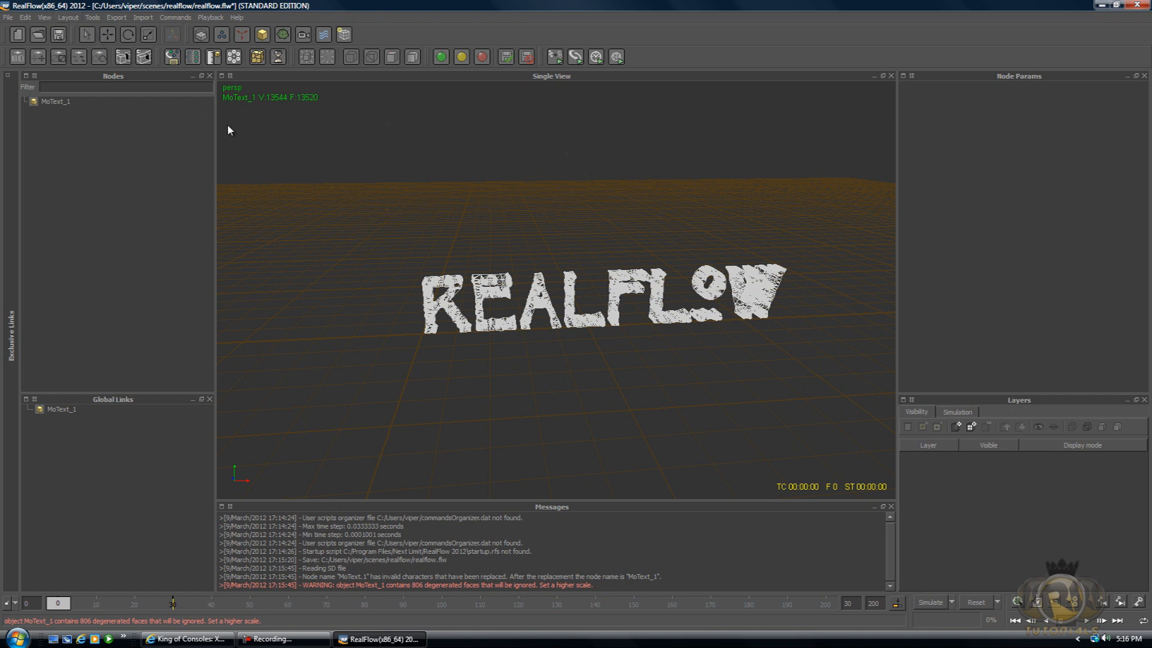
Add an Attractor daemon to the scene
click(243, 33)
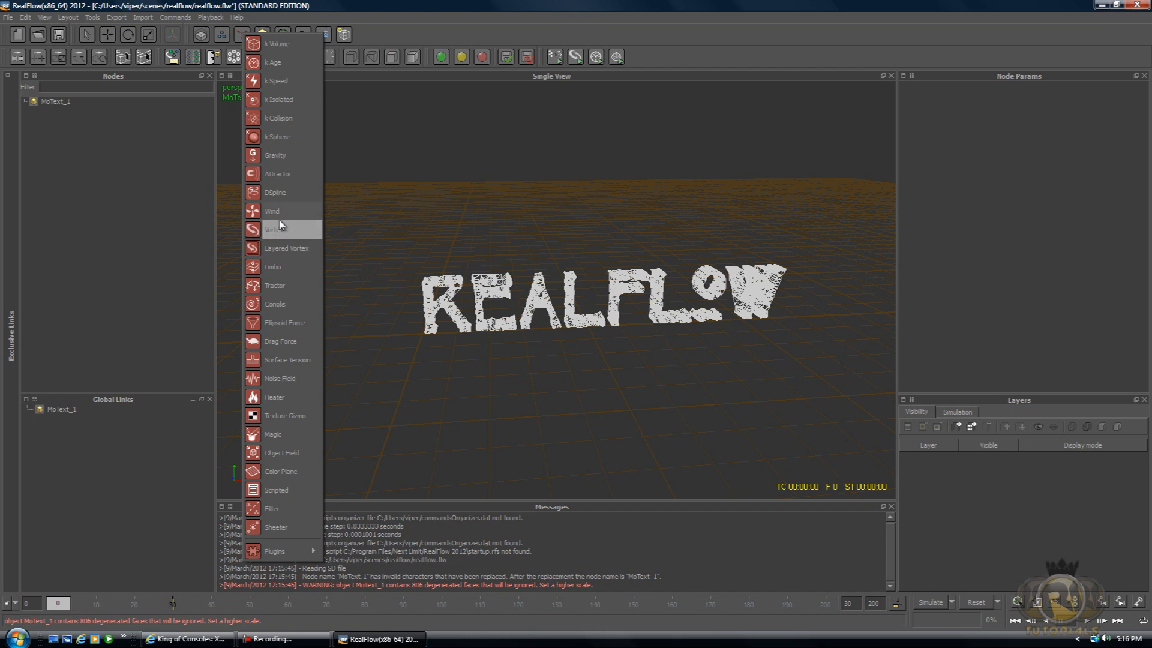
click(287, 3)
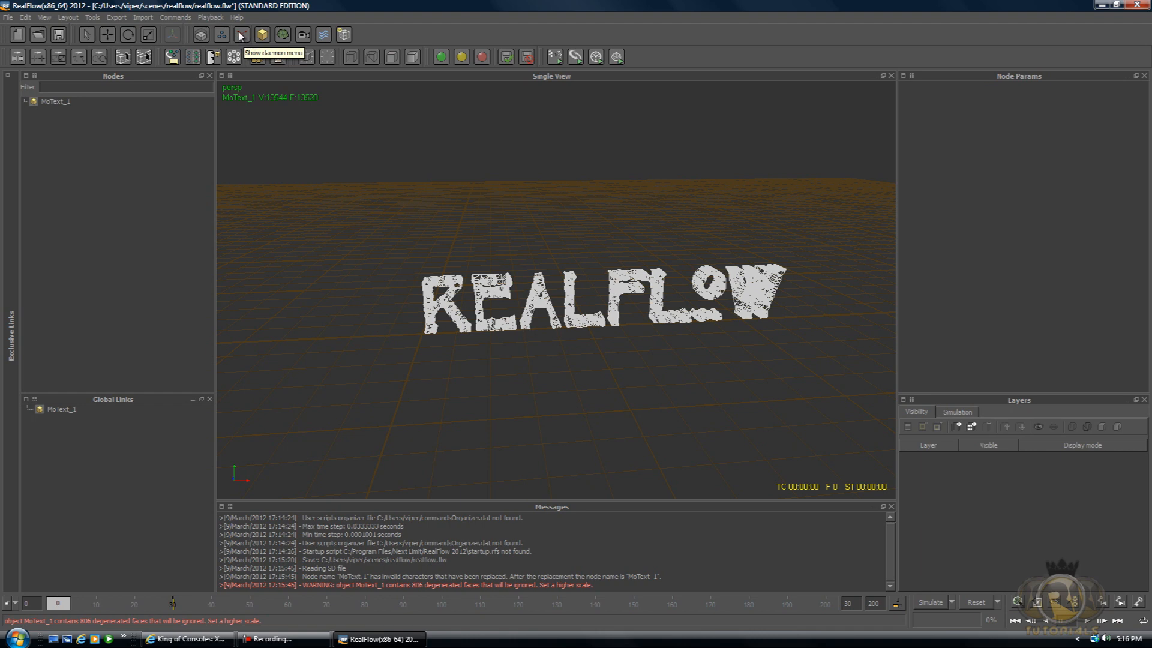
click(242, 35)
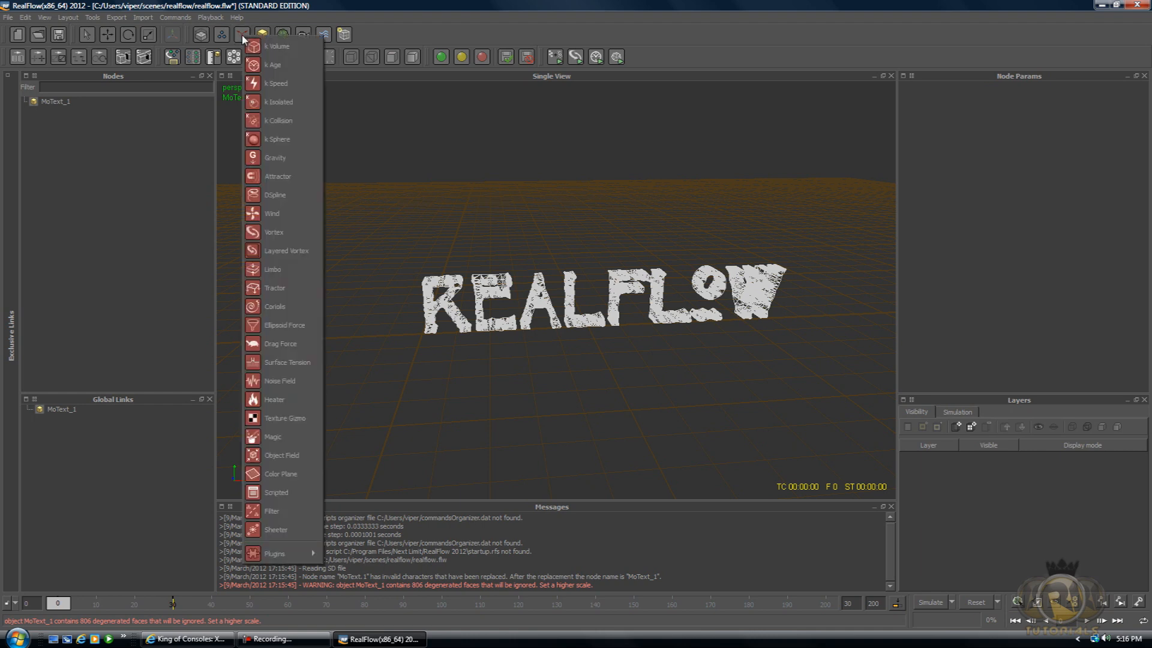
click(272, 178)
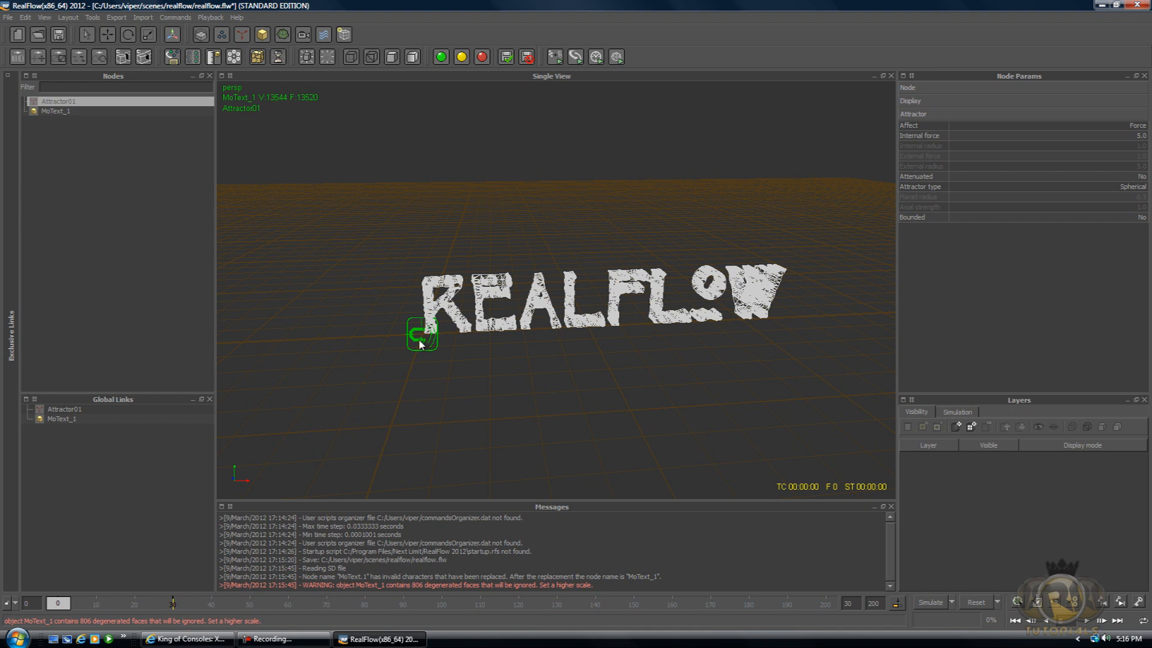
Move the attractor into the middle of the text, to about X 5.5, Y 0.52, Z 0.15
key(w)
drag(499, 330, 676, 322)
drag(592, 308, 586, 296)
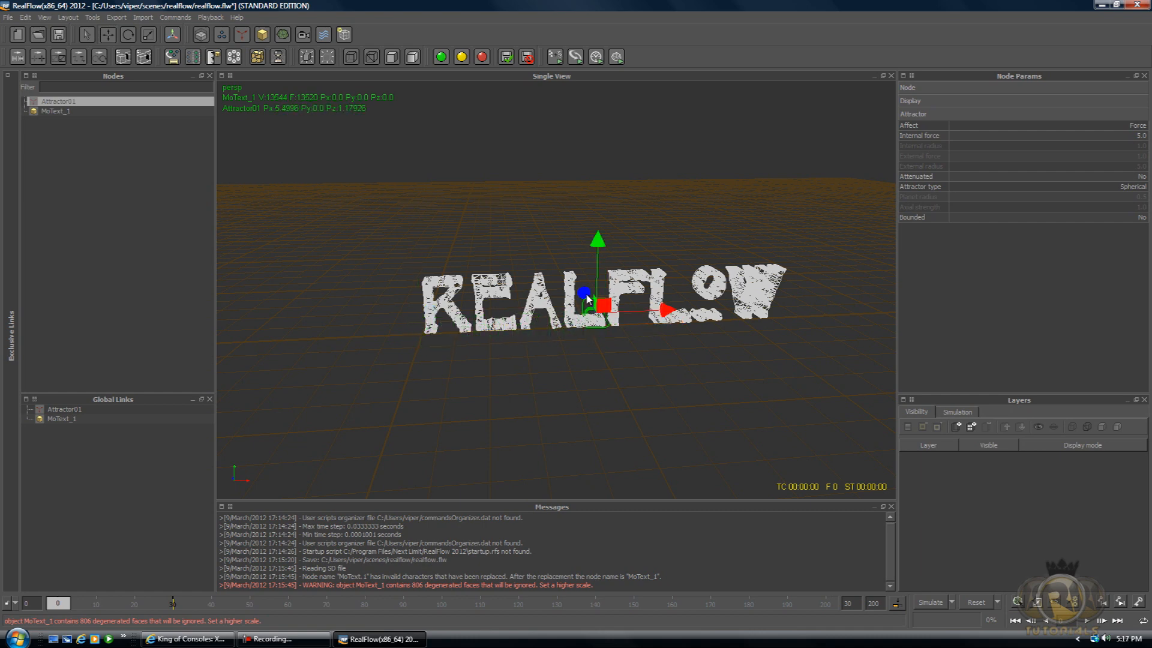
drag(599, 247, 809, 243)
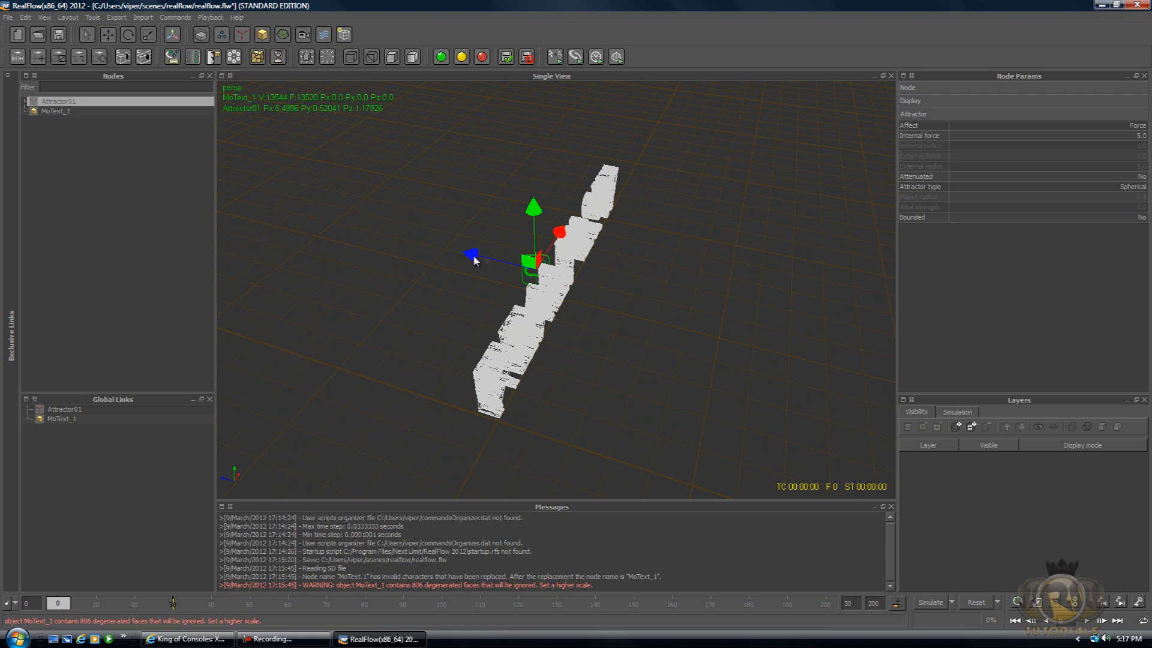
drag(474, 255, 501, 259)
alt+drag(701, 232, 601, 190)
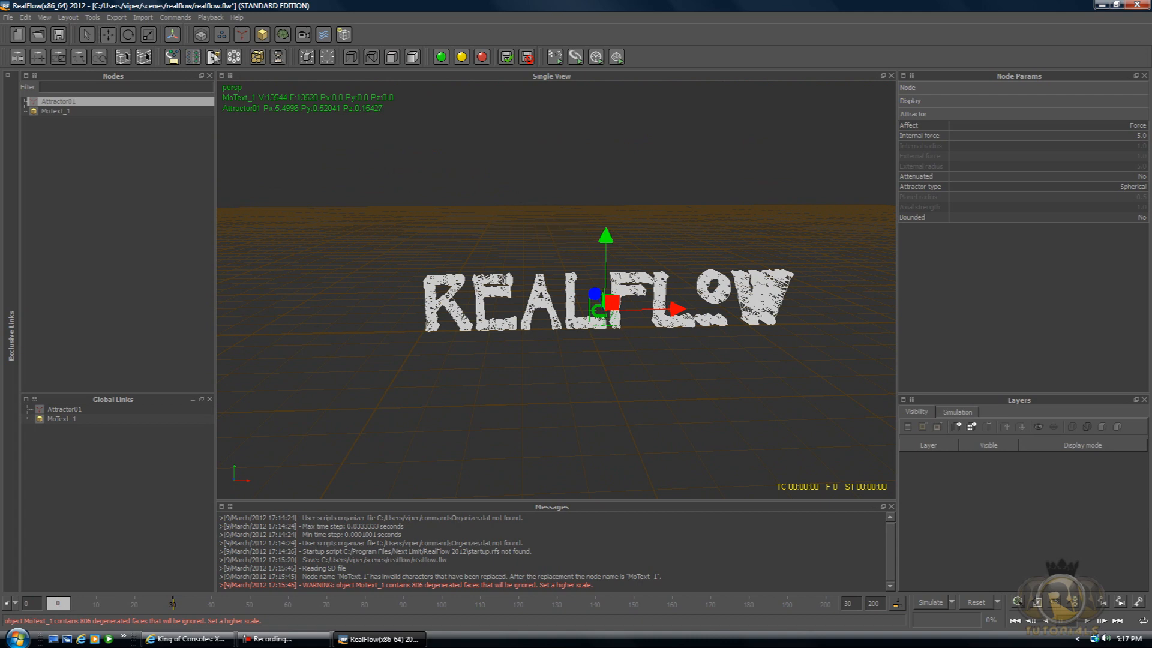
Add a Circle emitter and scale it up to about 2.5 in X and 2.2 in Z
click(220, 39)
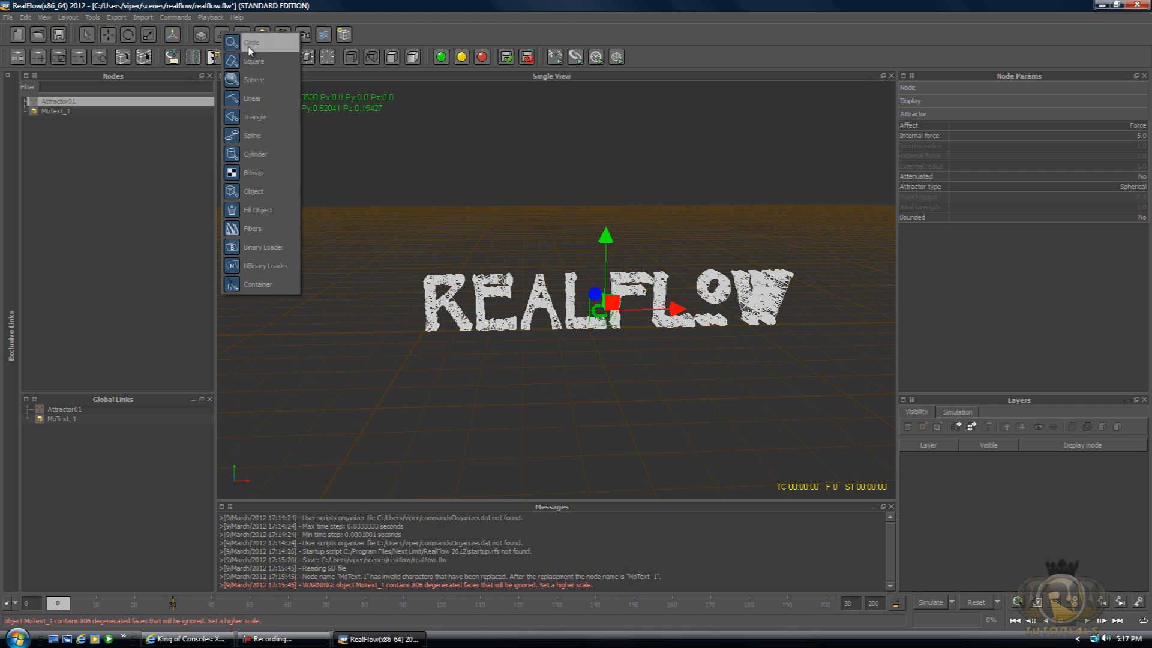
click(250, 44)
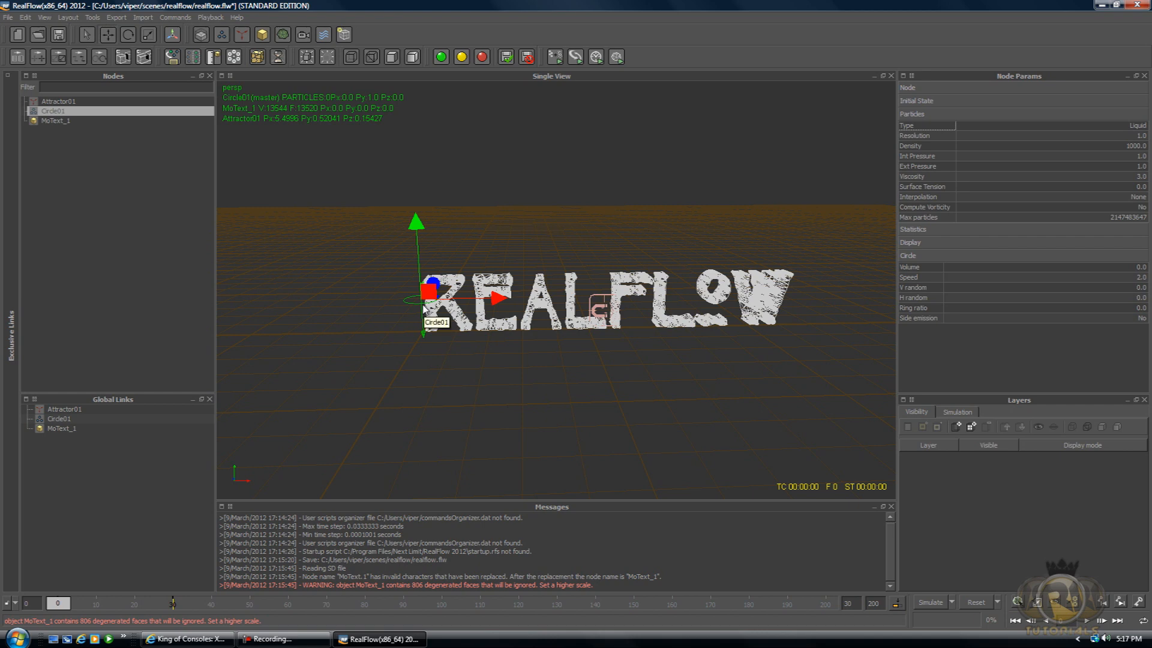
key(r)
drag(495, 298, 543, 304)
mouse_move(434, 281)
mouse_down()
mouse_move(442, 271)
mouse_move(437, 280)
mouse_up()
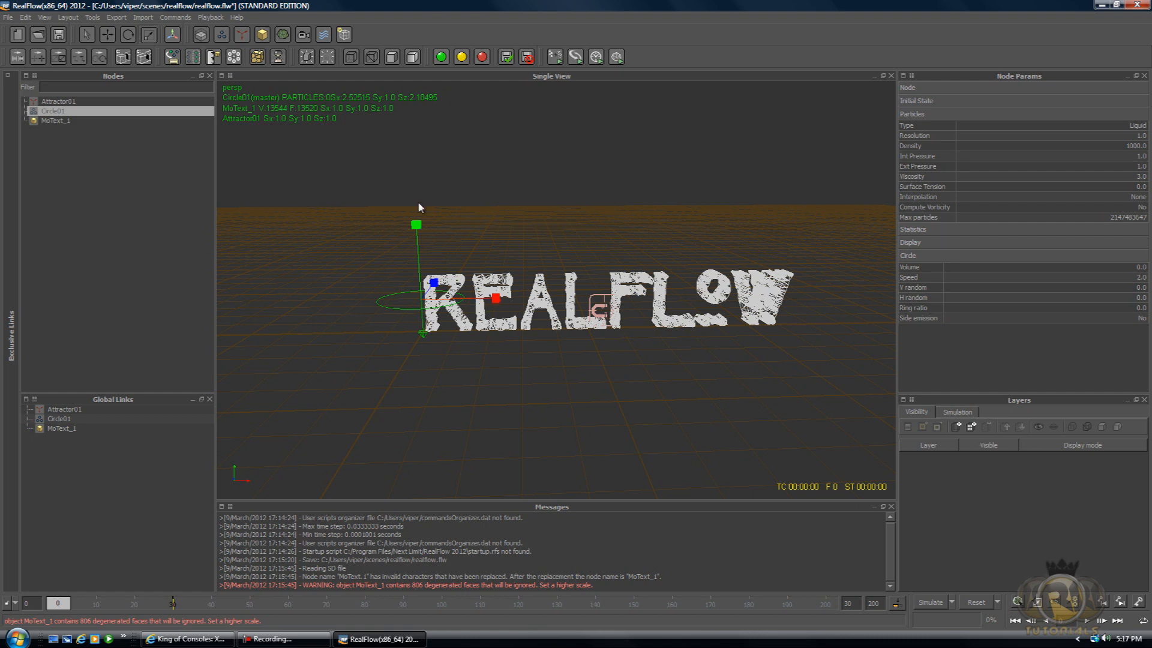
Move the circle emitter above the start of the text, to about X -0.98, Y 3.75
key(w)
drag(415, 223, 411, 92)
drag(495, 178, 665, 174)
scroll(666, 174, up, 3)
scroll(666, 175, down, 4)
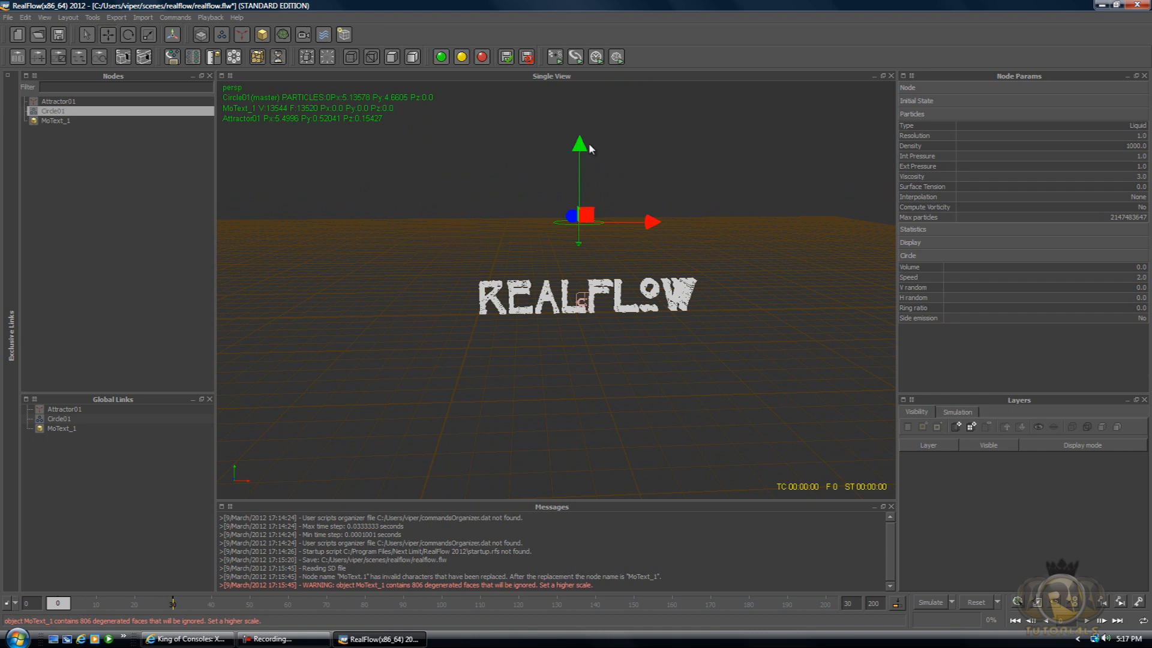
drag(580, 146, 579, 125)
drag(653, 201, 493, 213)
drag(402, 129, 396, 166)
drag(487, 239, 529, 240)
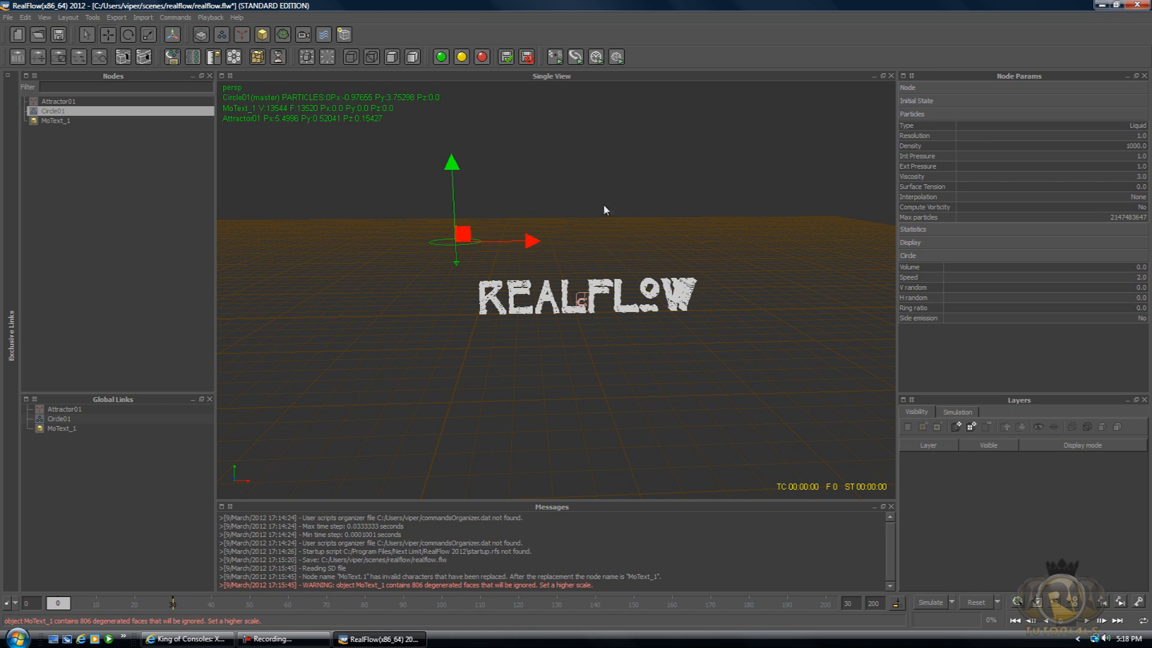
Set the circle emitter's particle resolution to 4.0
alt+drag(648, 221, 586, 222)
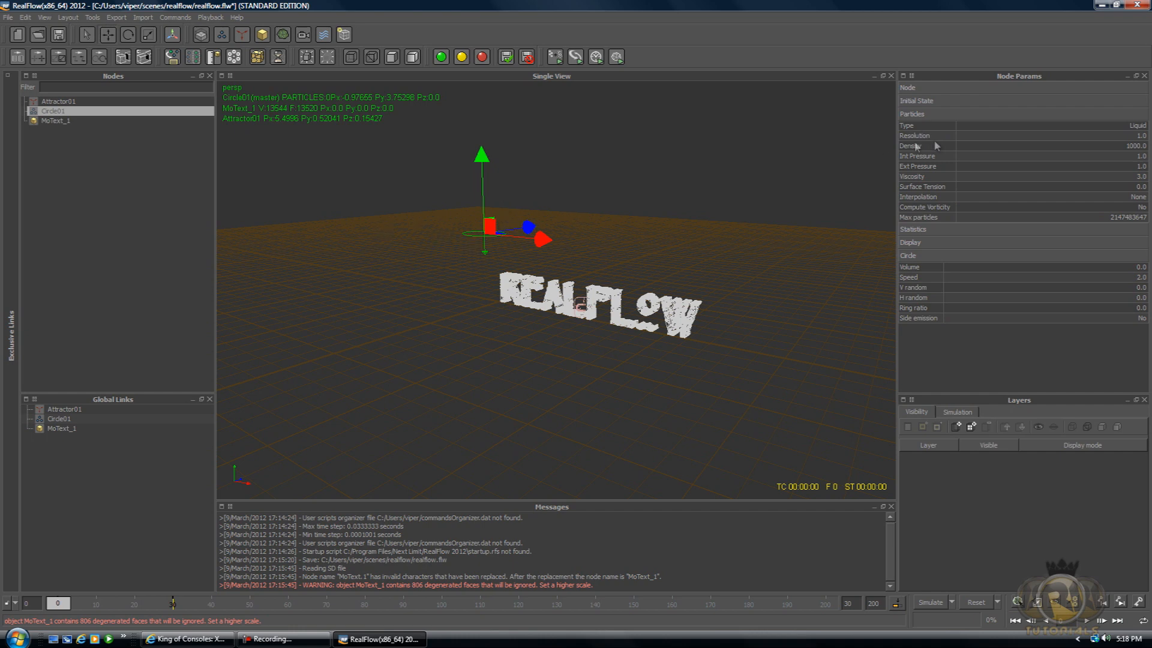
click(1141, 136)
text(3)
key(Return)
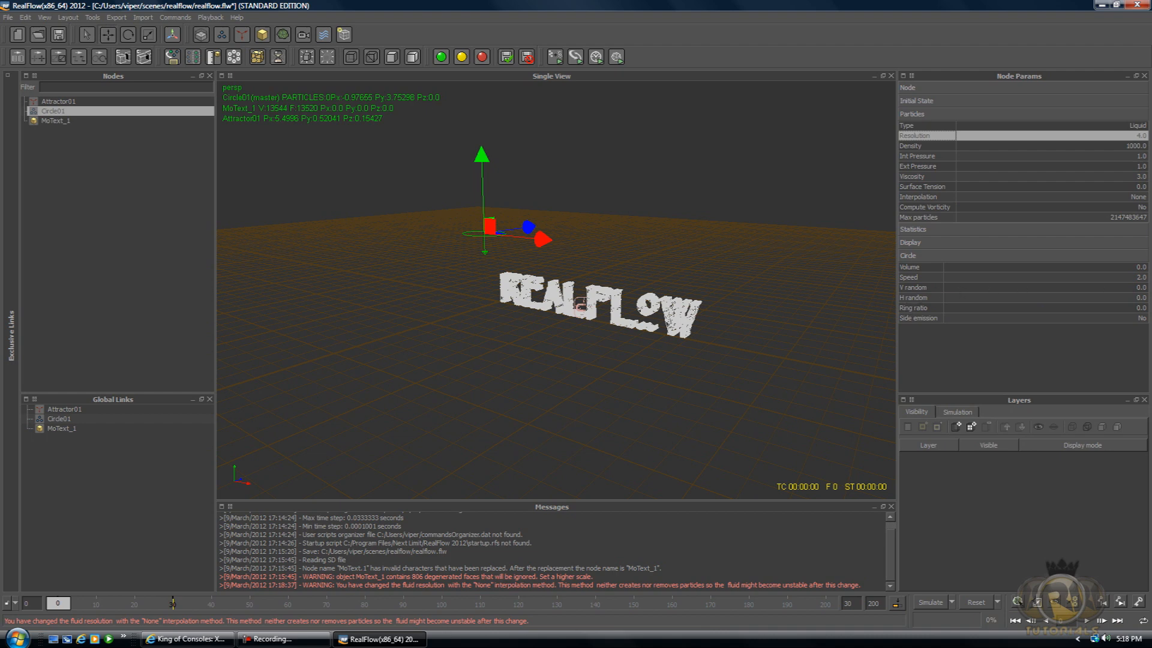
Set the circle emitter's V random to 0.5
double_click(1141, 288)
key(BackSpace)
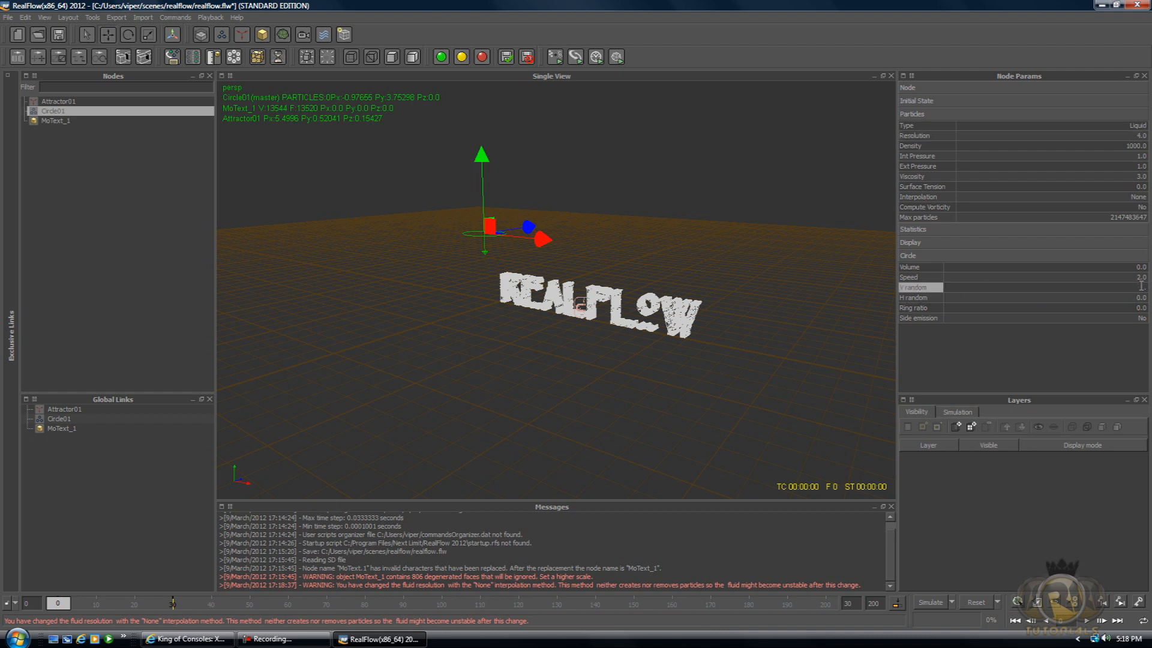
text(.5)
key(Return)
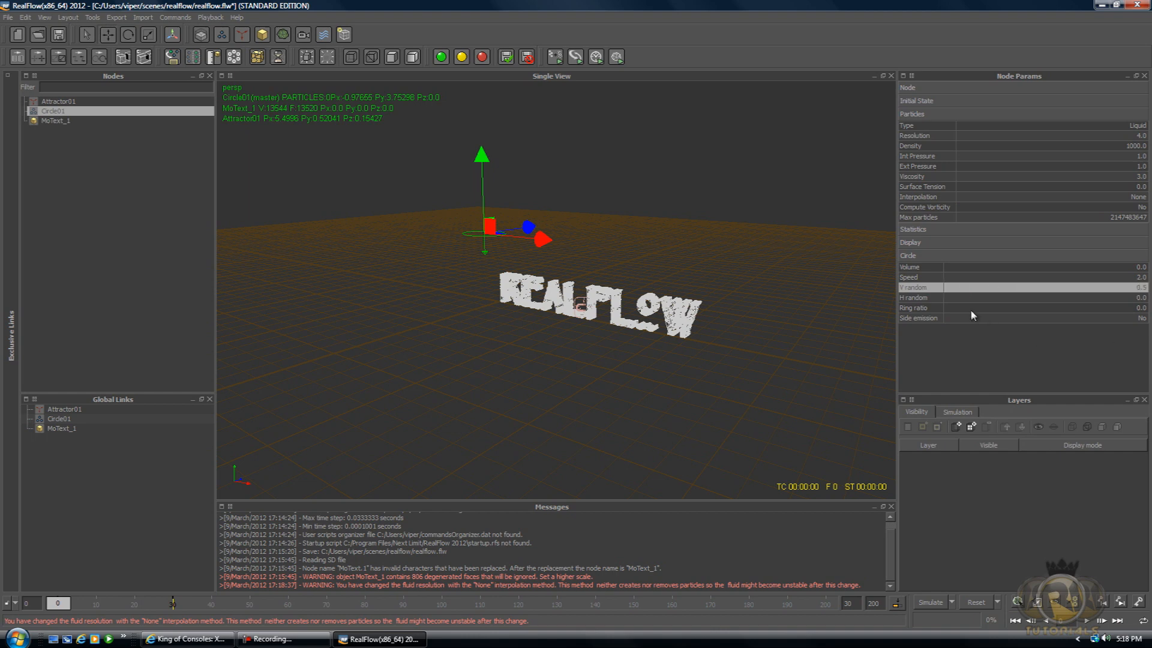
At frame 15, set the circle emitter's speed to 5.0 and add a key on the speed parameter
drag(58, 603, 119, 610)
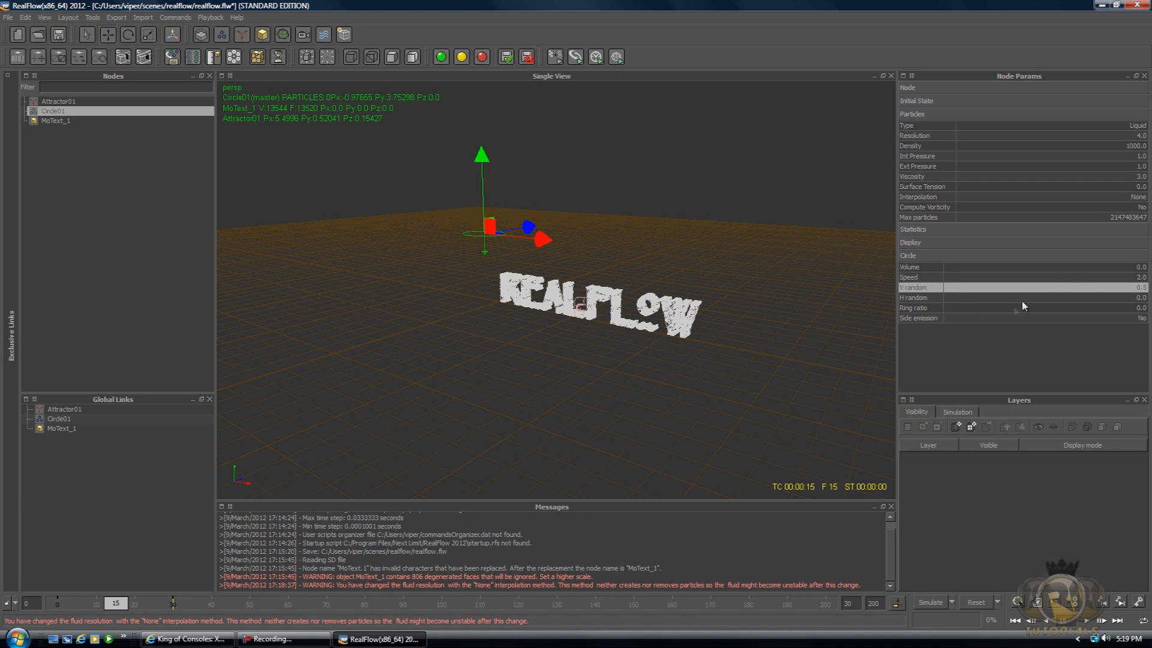
click(919, 279)
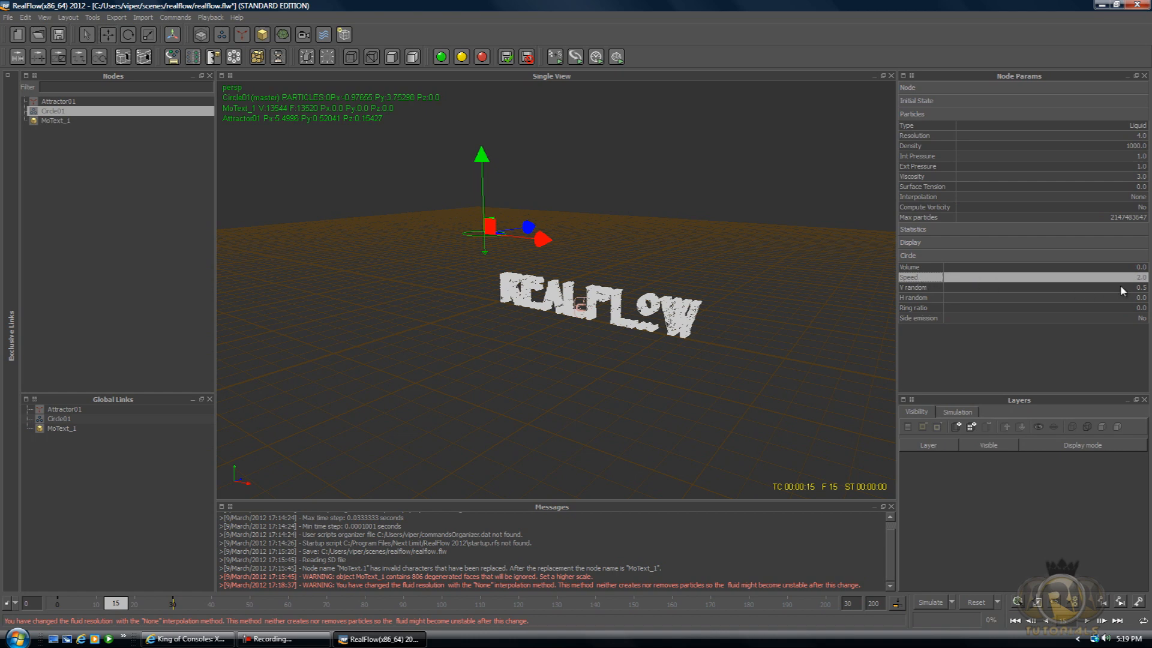
double_click(1143, 278)
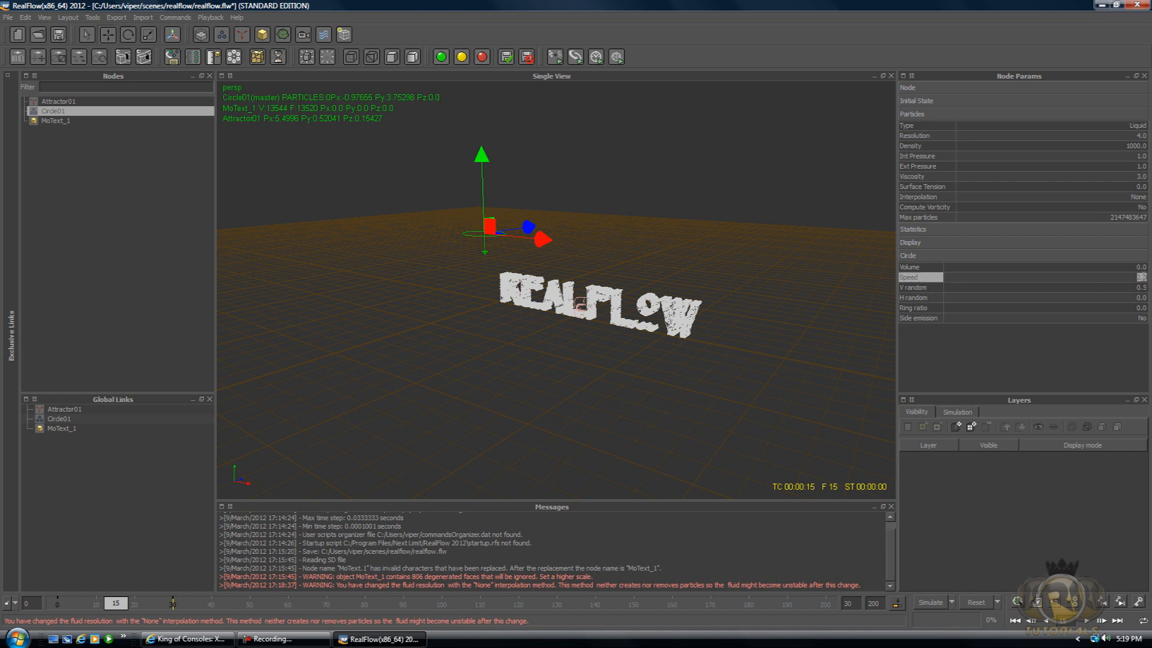
key(BackSpace)
text(5)
click(933, 281)
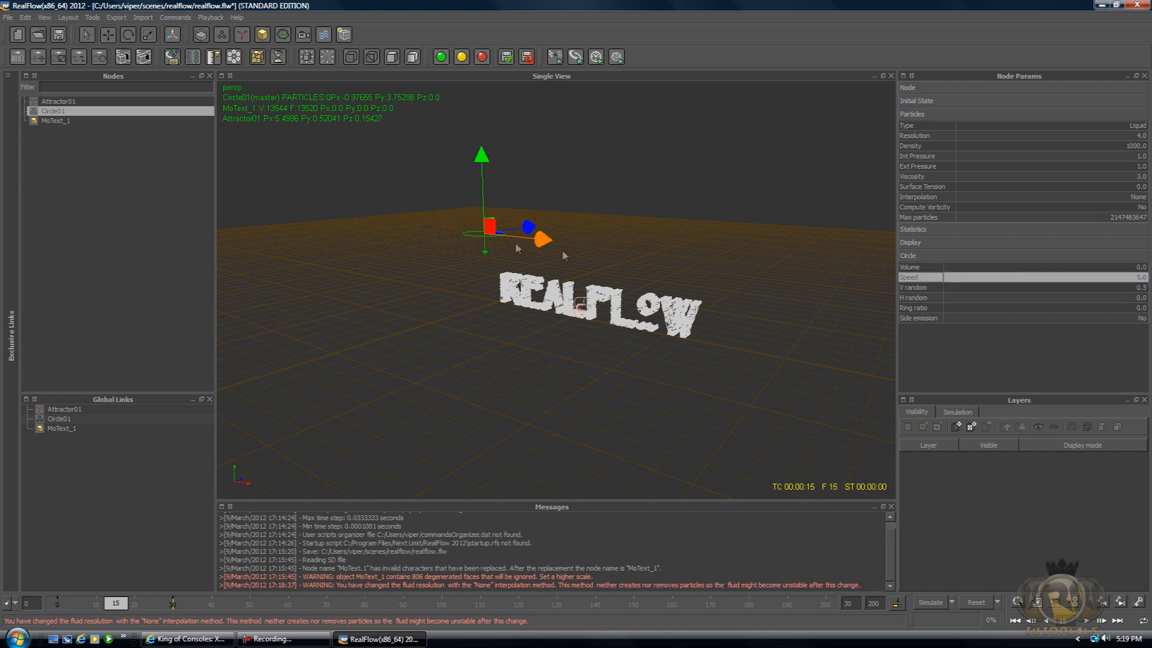
right_click(912, 282)
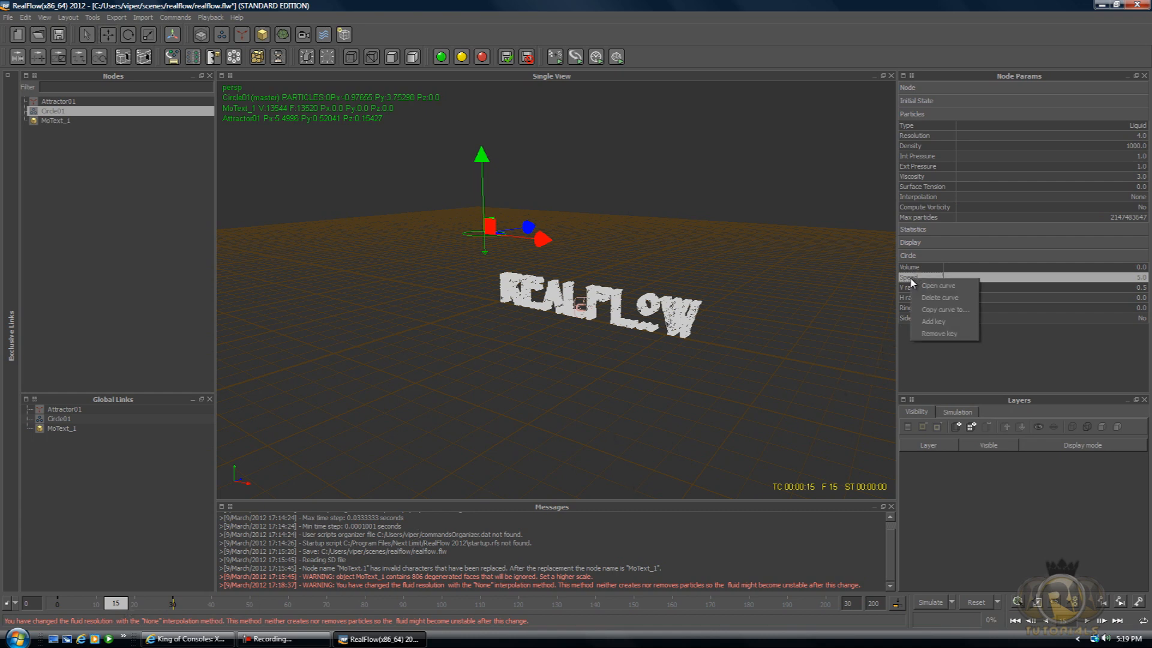
click(943, 324)
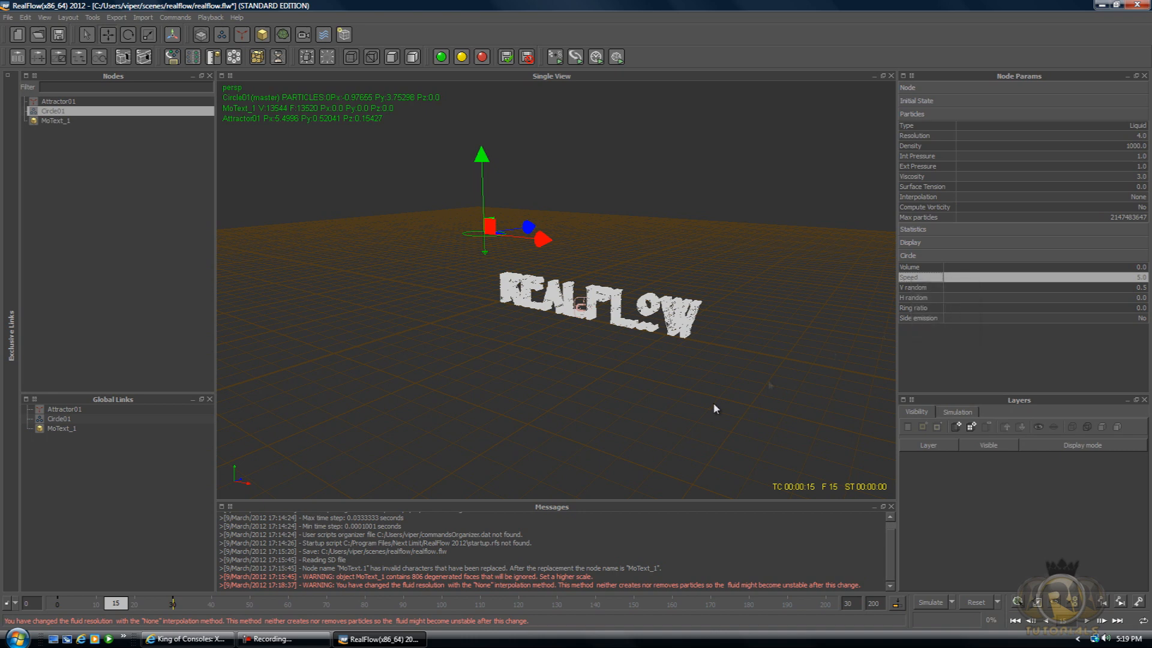
At frame 16, set the circle emitter's speed to 0 and add another speed key
click(120, 607)
double_click(1141, 277)
text(0)
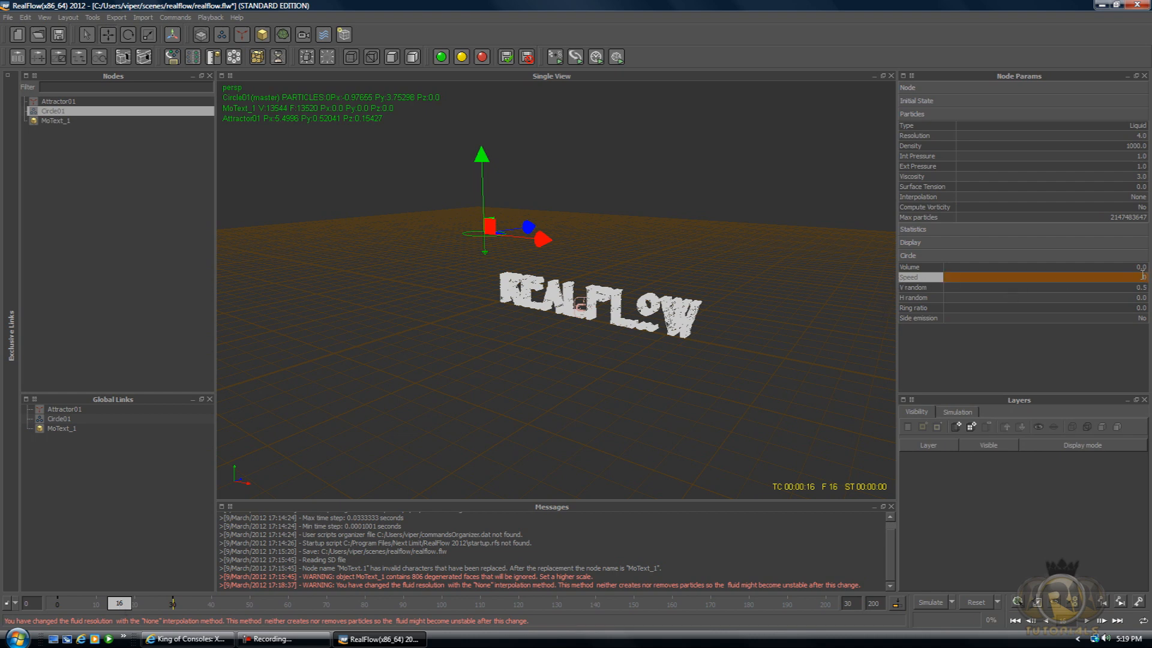
right_click(916, 279)
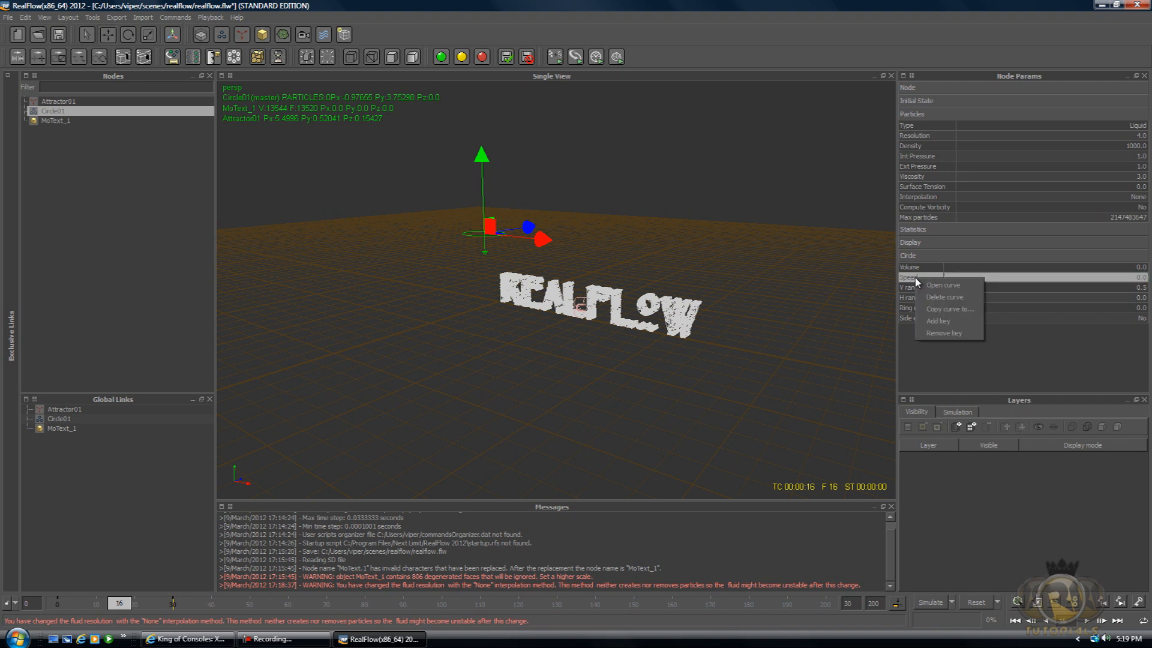
click(939, 323)
Return to frame 0, run the liquid simulation and watch the fluid hit the text from the front
mouse_move(120, 603)
mouse_down()
mouse_move(60, 606)
mouse_move(125, 607)
mouse_up()
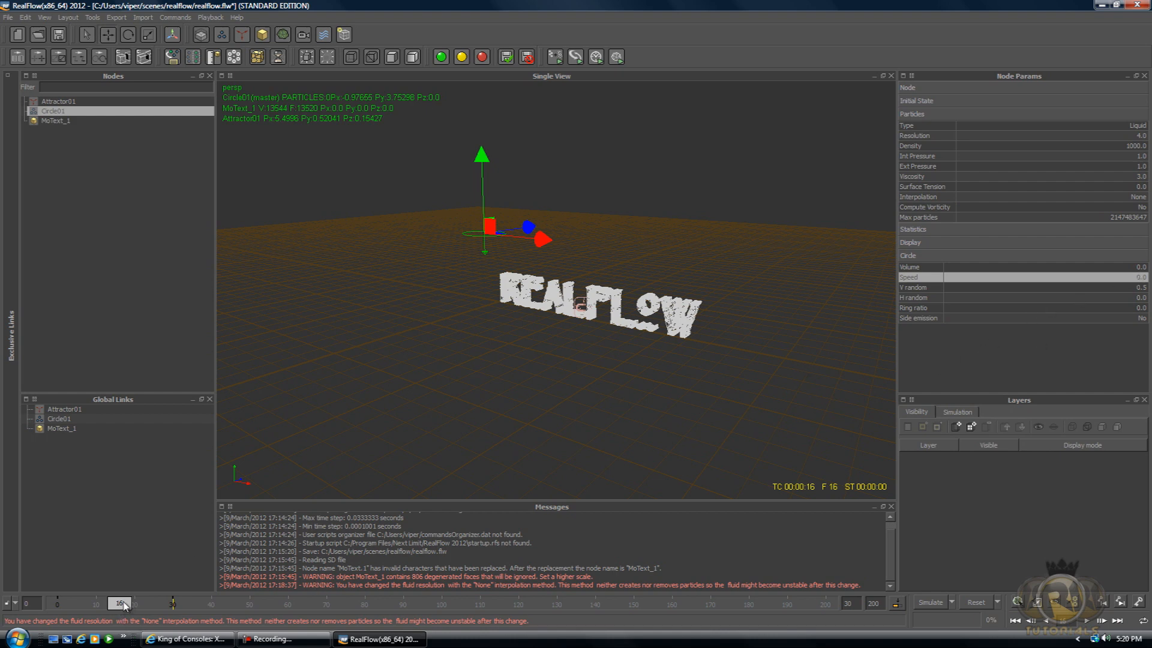
drag(114, 606, 33, 619)
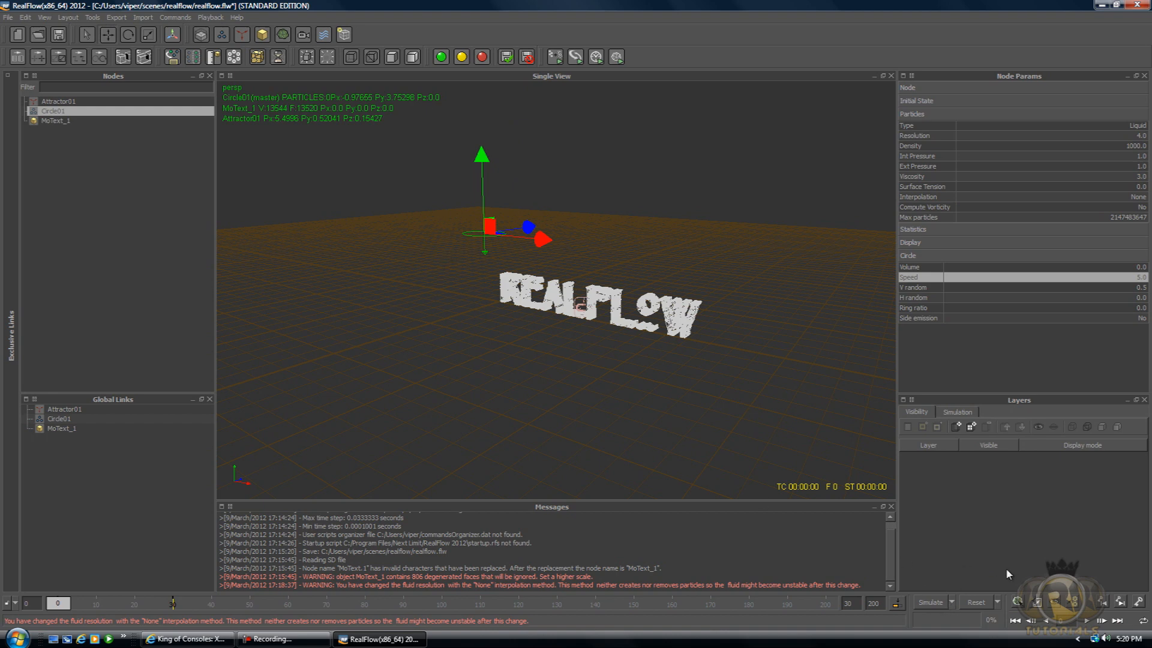
click(928, 603)
click(927, 602)
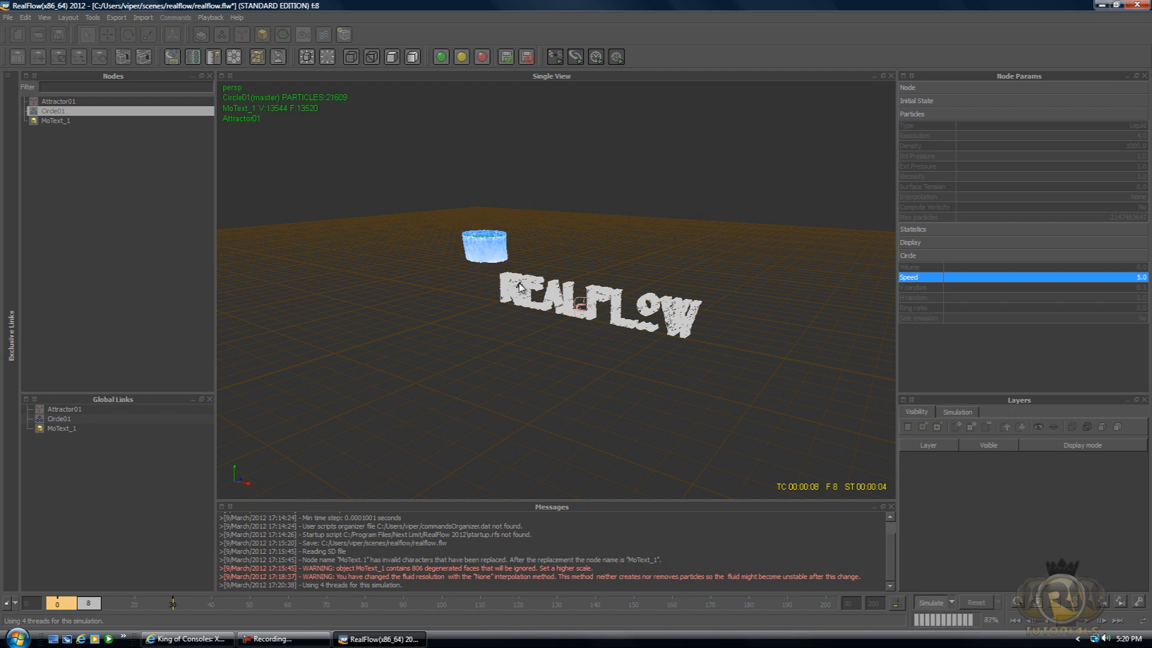
alt+drag(522, 285, 610, 270)
scroll(411, 270, up, 3)
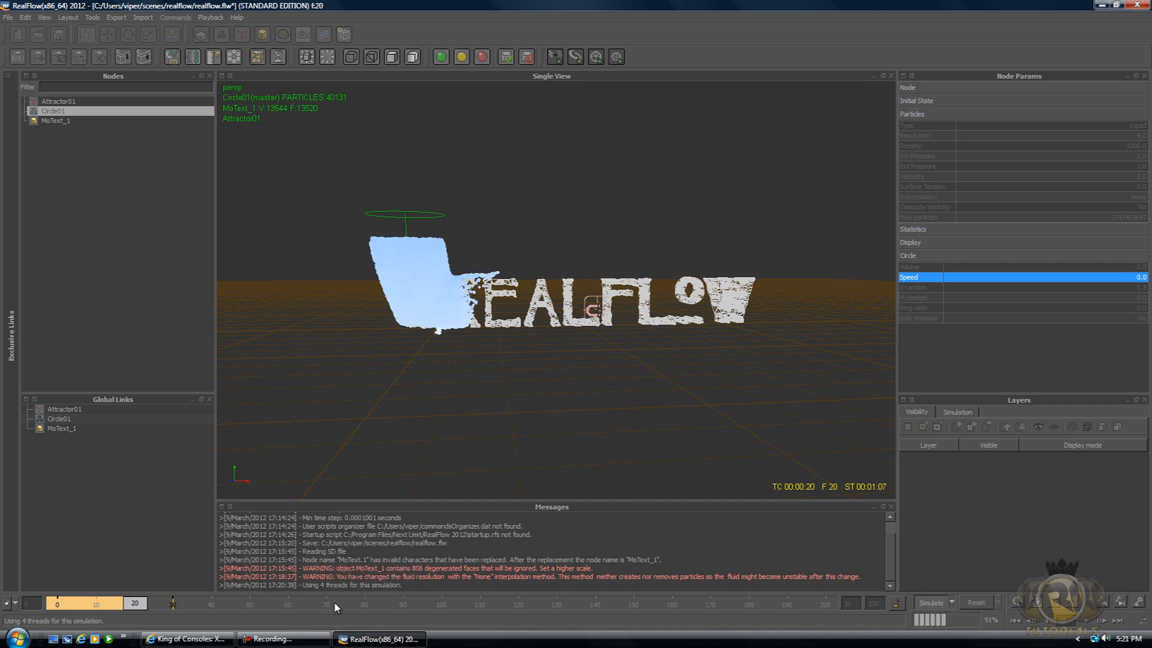
scroll(439, 285, up, 3)
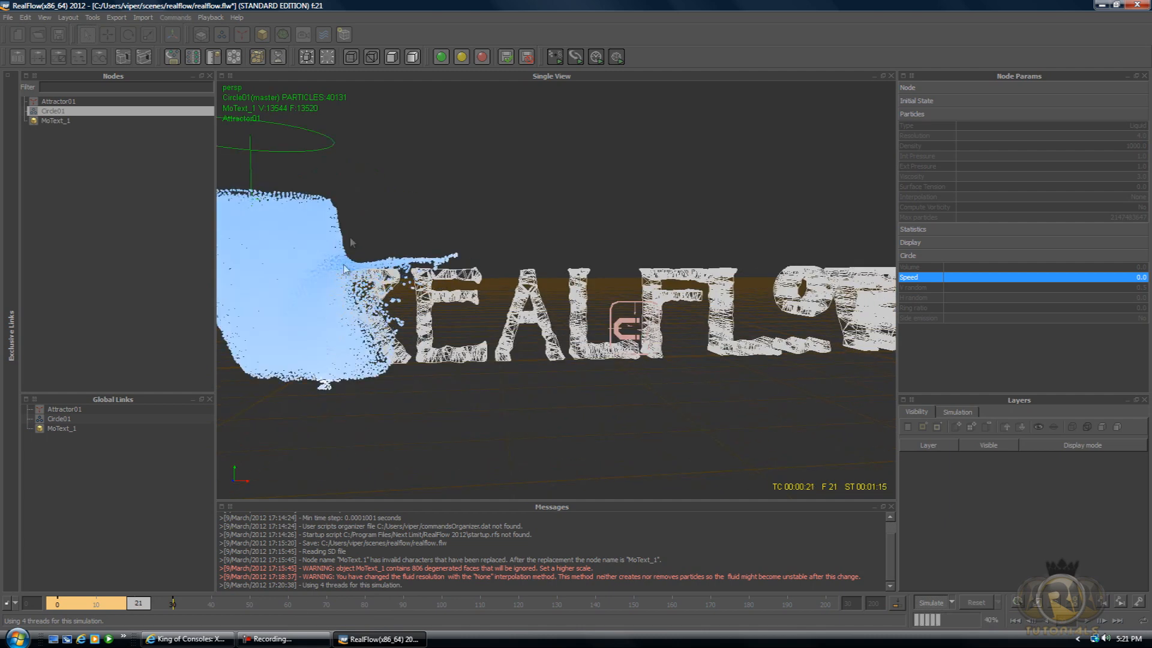
click(293, 642)
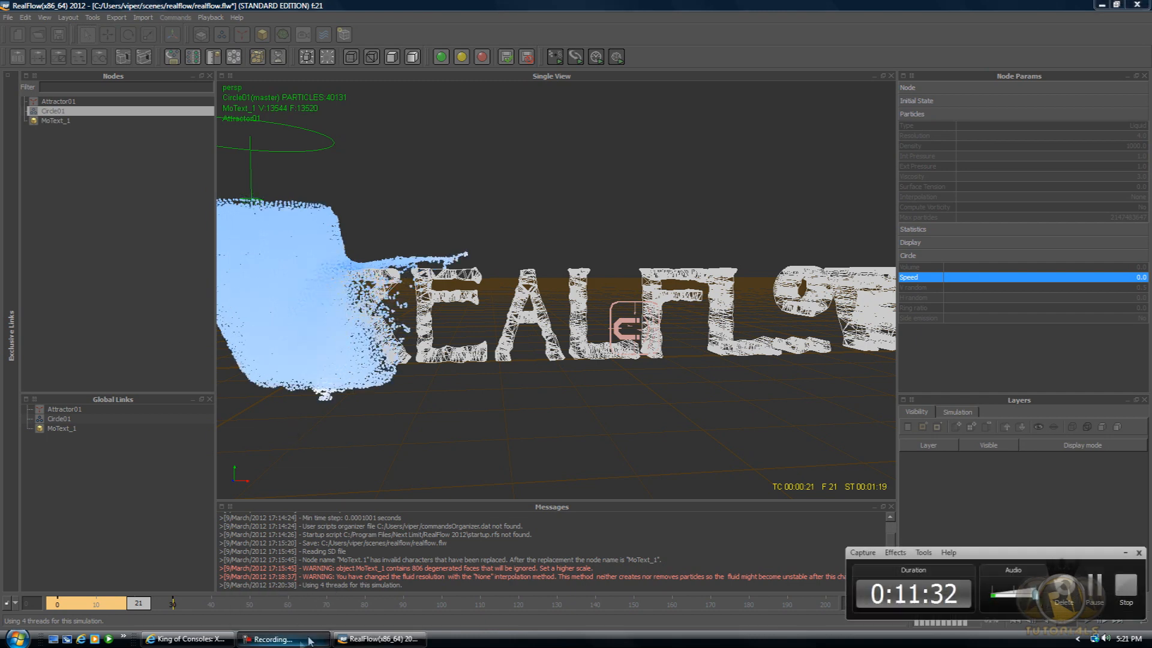
click(1093, 591)
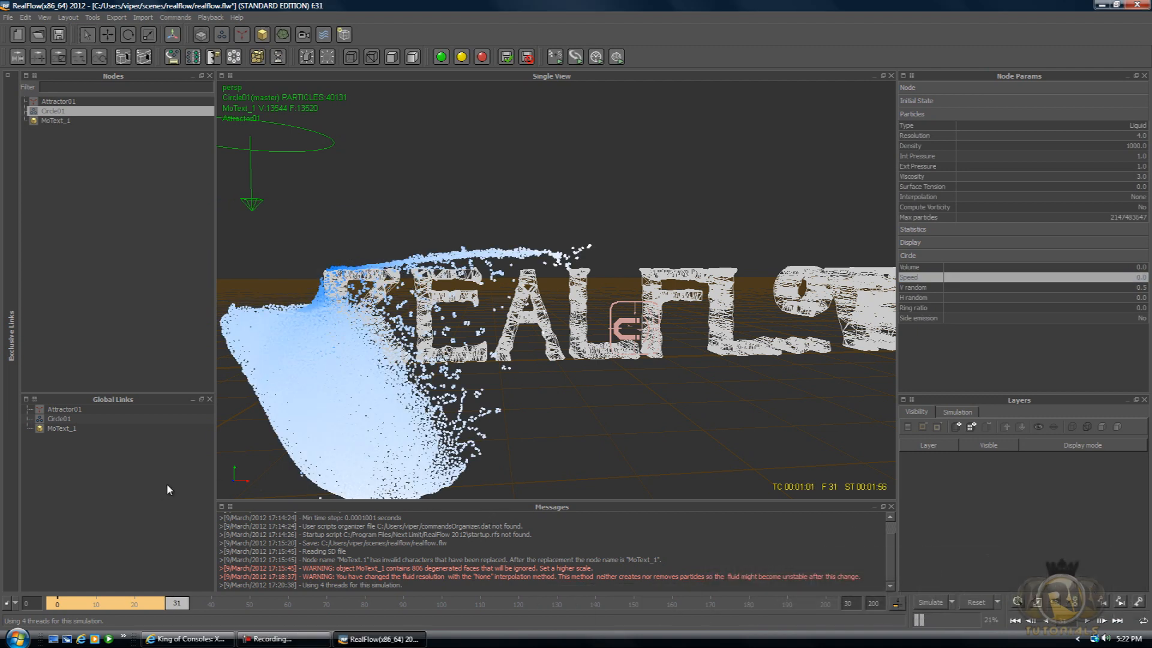
Go back to frame 0, add a Particle mesh (RenderKit) and assign the Circle01 emitter to it
scroll(318, 310, down, 3)
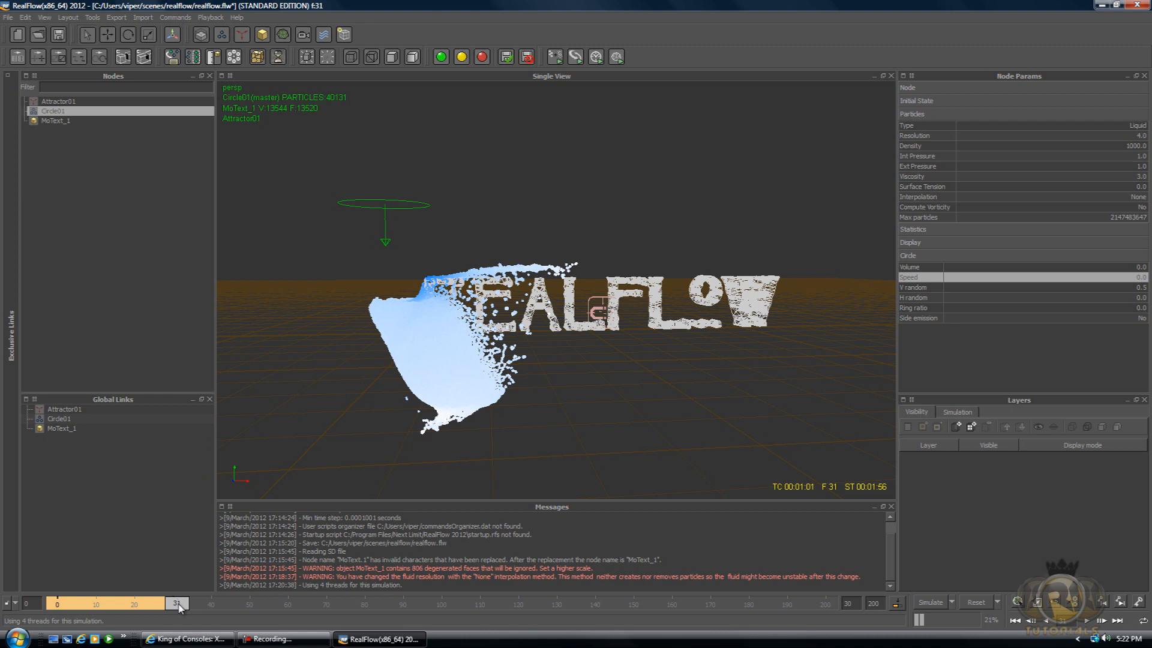
drag(178, 598, 41, 605)
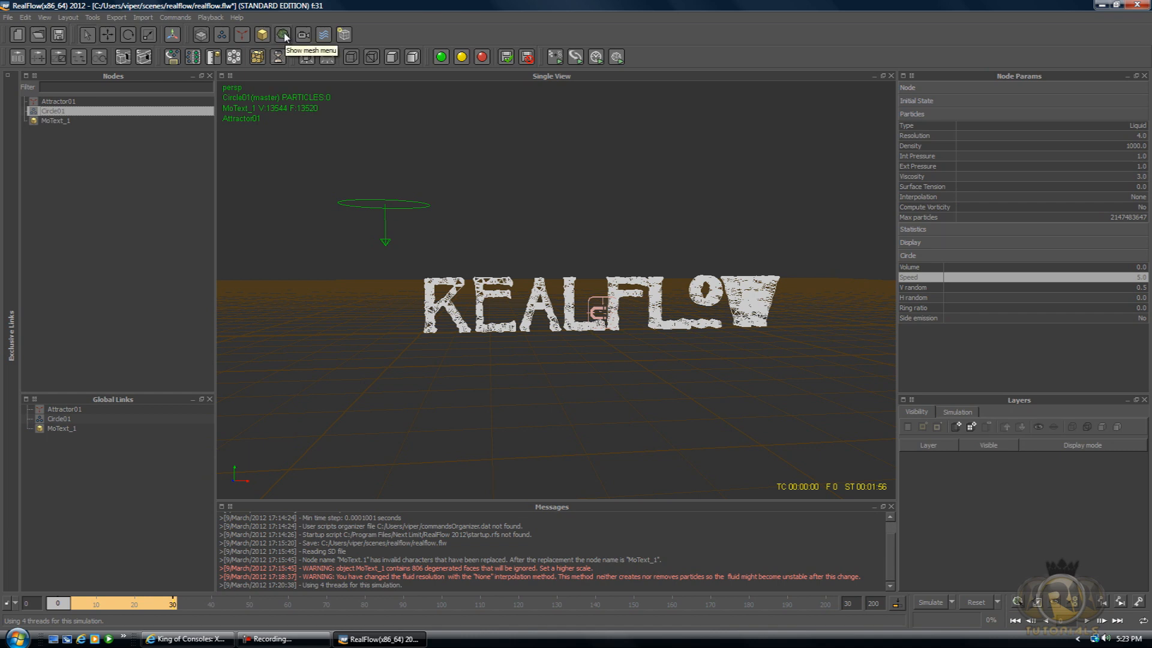
click(283, 35)
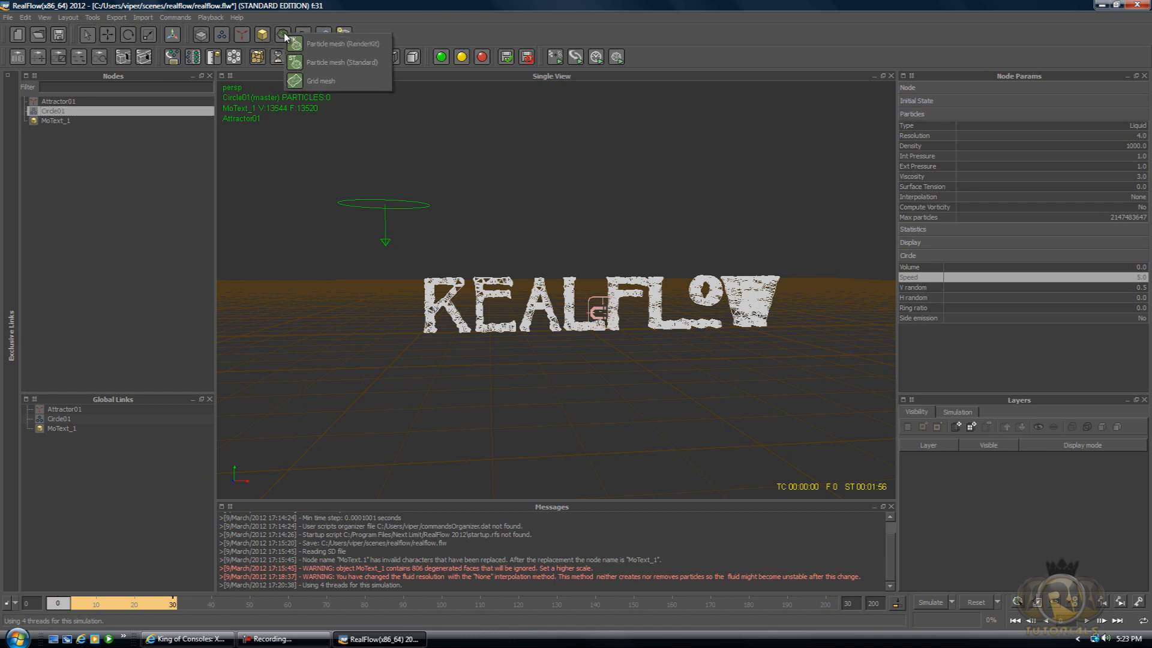
click(339, 48)
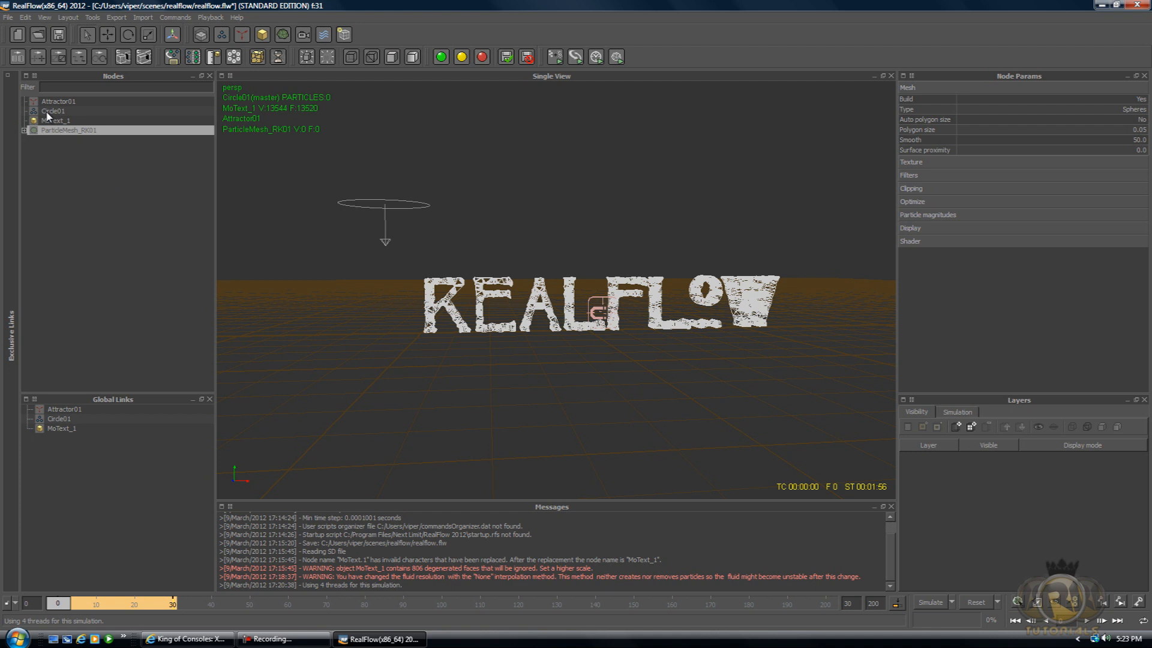
drag(48, 116, 26, 133)
click(57, 141)
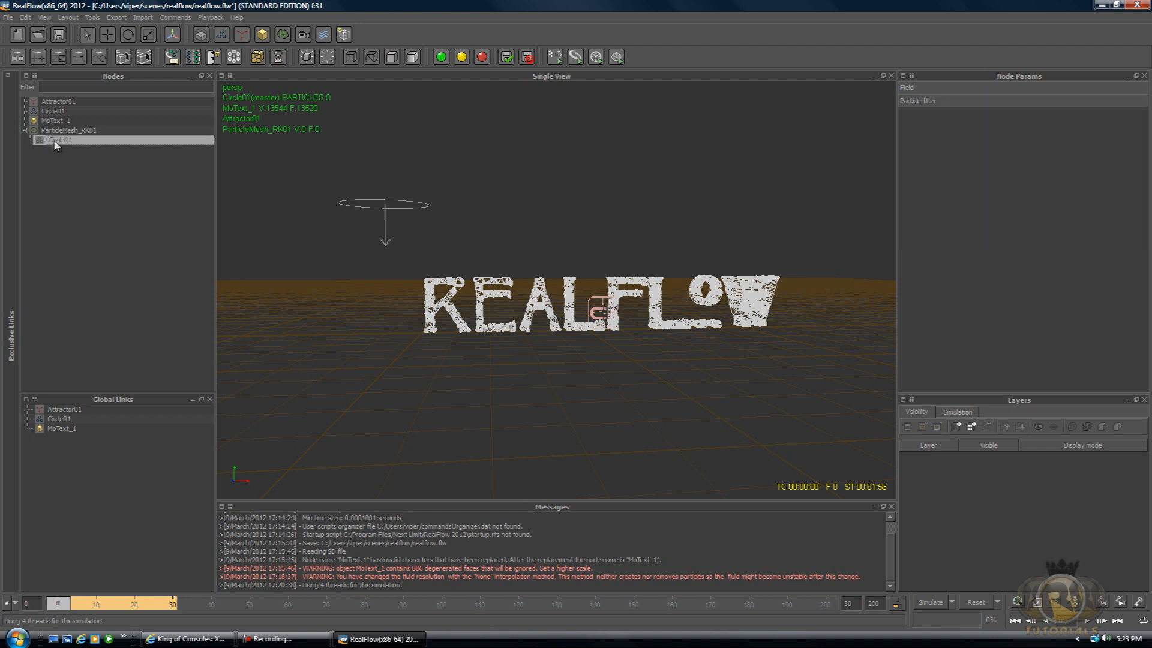
click(24, 130)
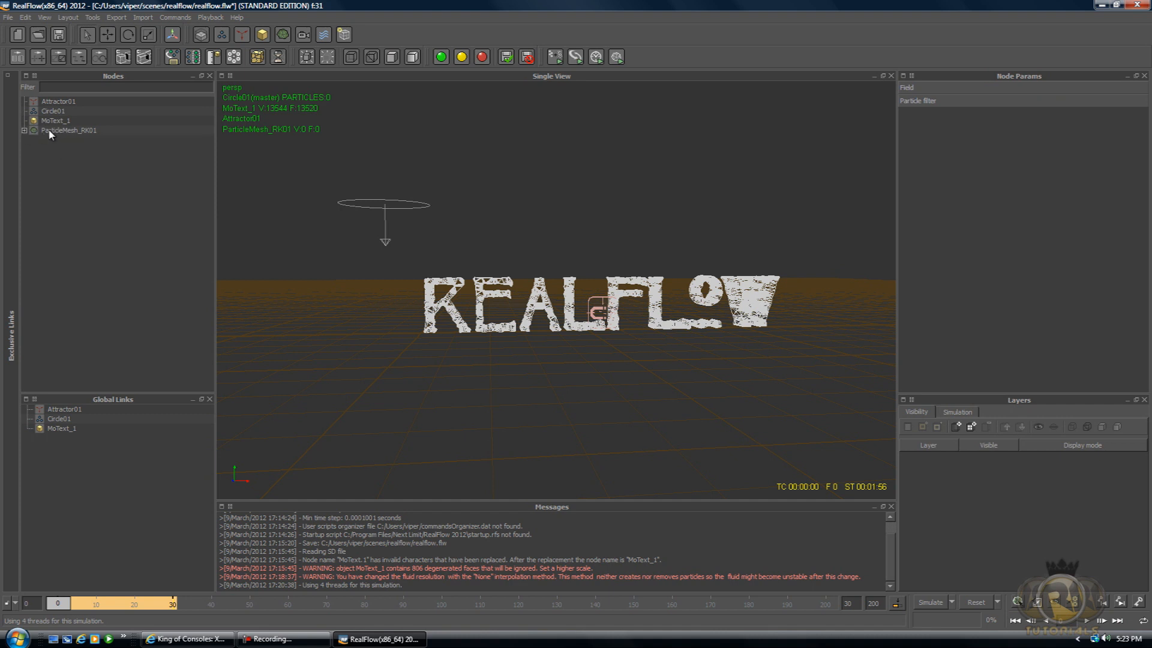
right_click(63, 131)
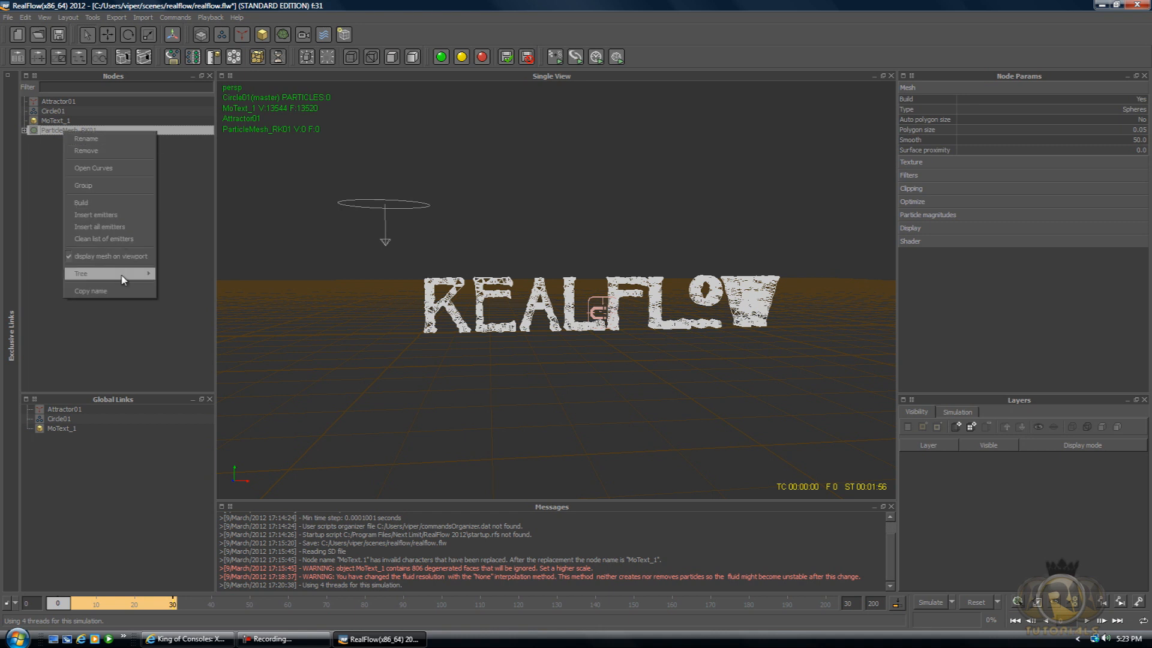
mouse_move(124, 279)
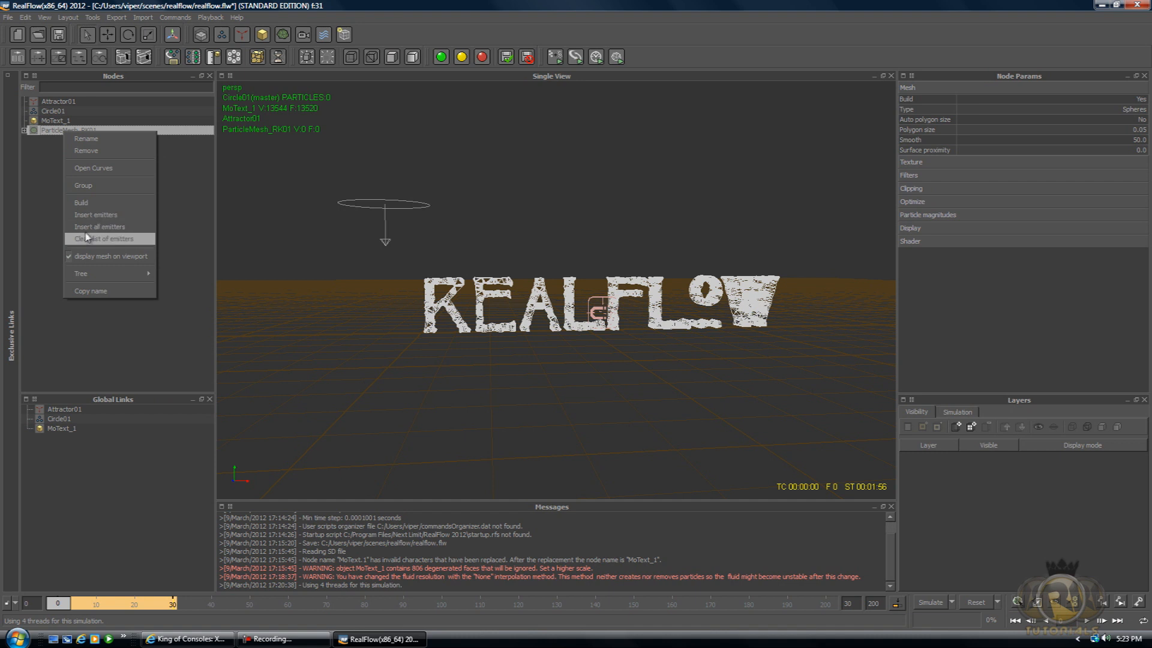
click(91, 215)
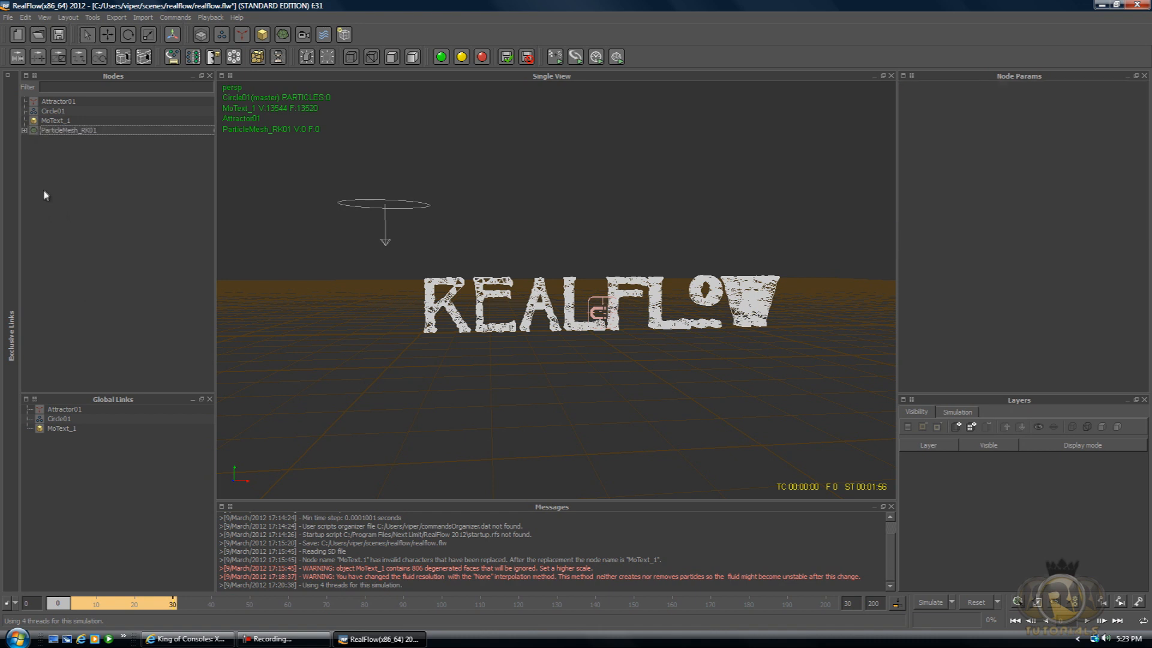
Set the particle mesh's polygon size to 0.04
click(72, 130)
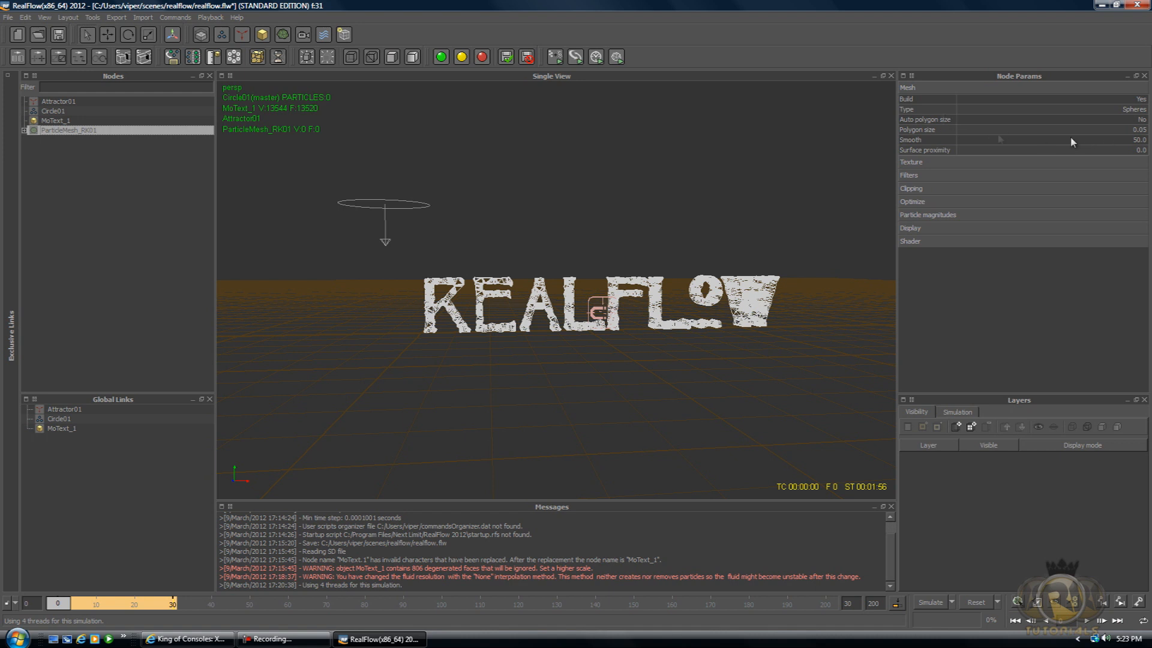
click(1137, 131)
key(BackSpace)
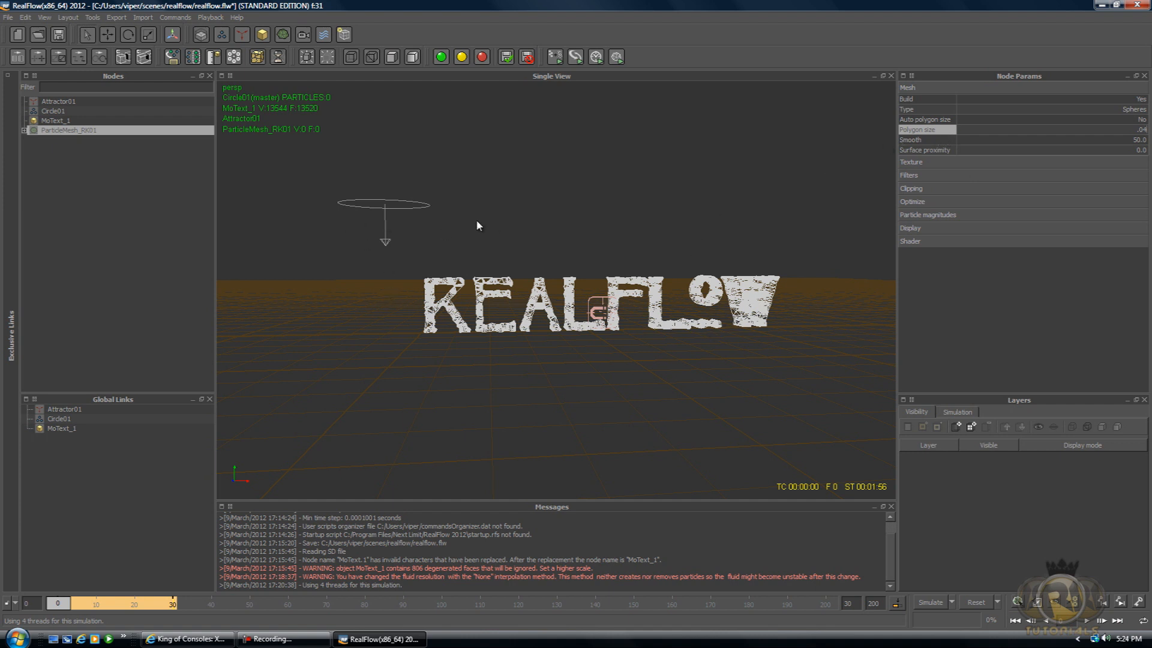
click(922, 123)
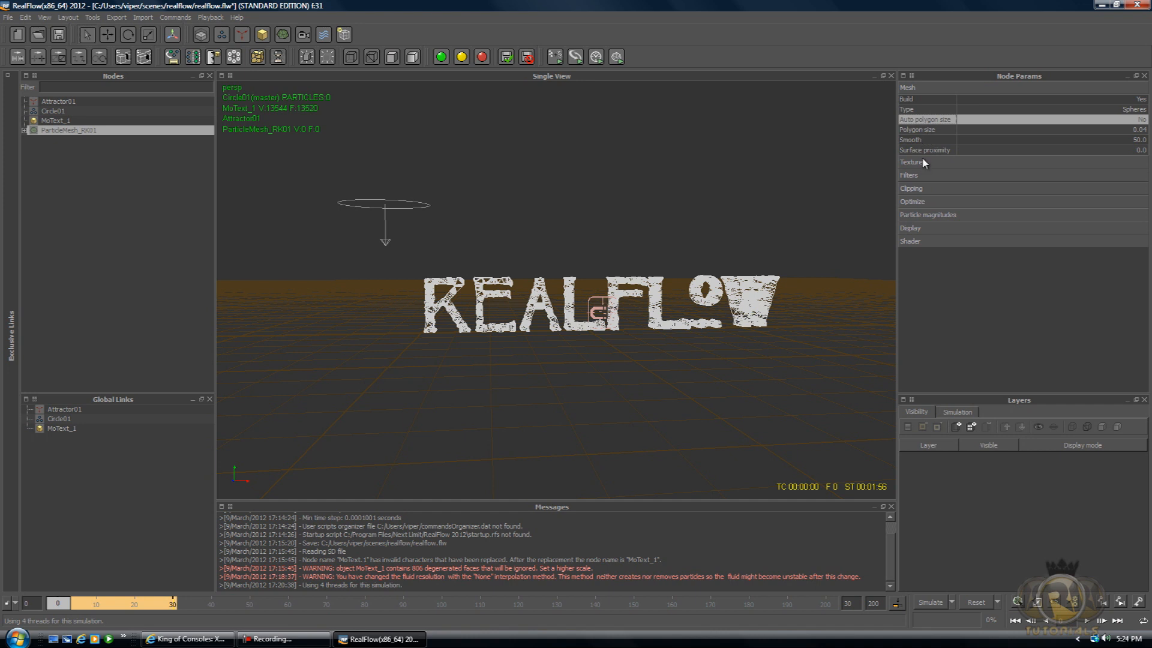
Enable the particle mesh's filter and set its relaxation to 0.7
click(916, 177)
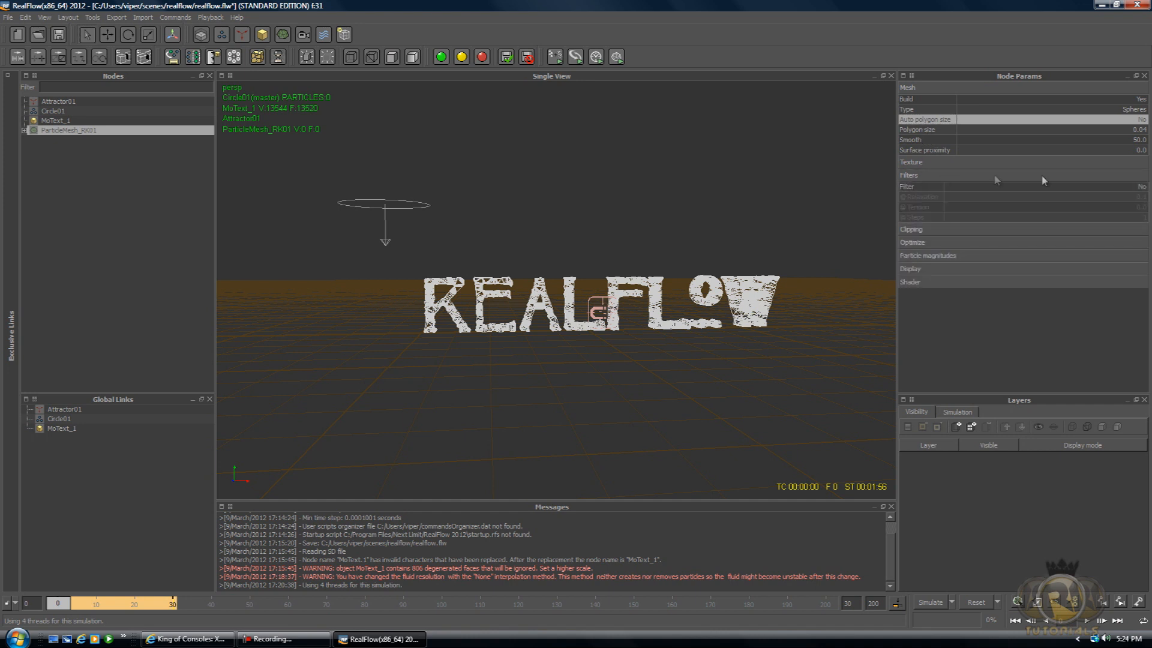
double_click(1142, 188)
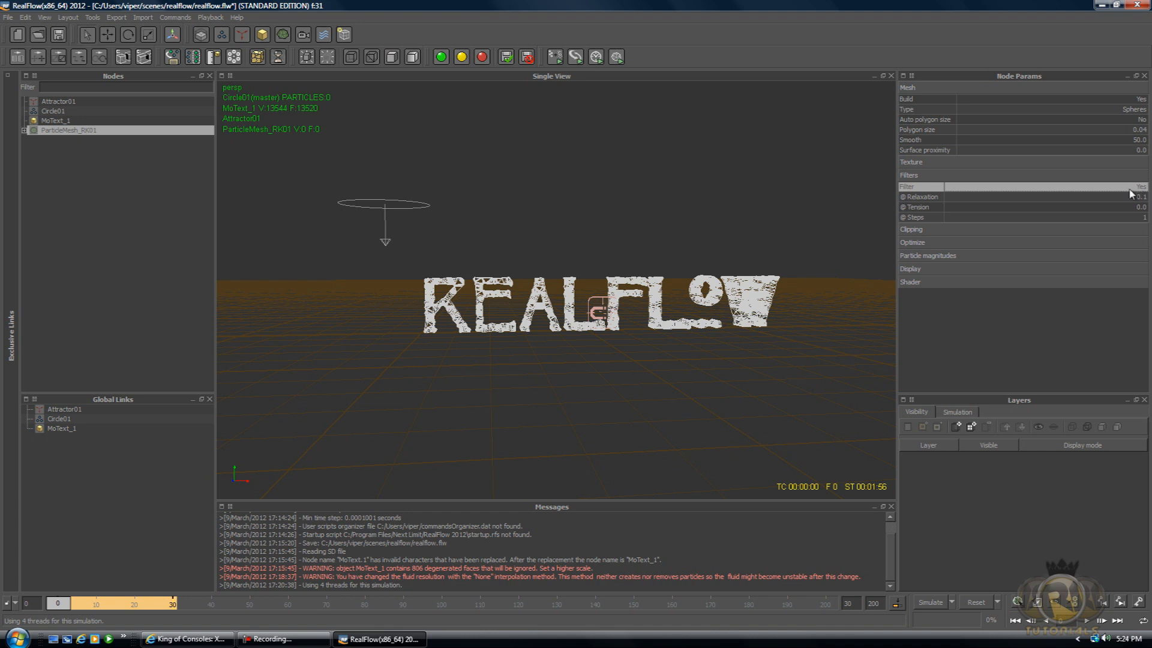
double_click(1140, 197)
key(BackSpace)
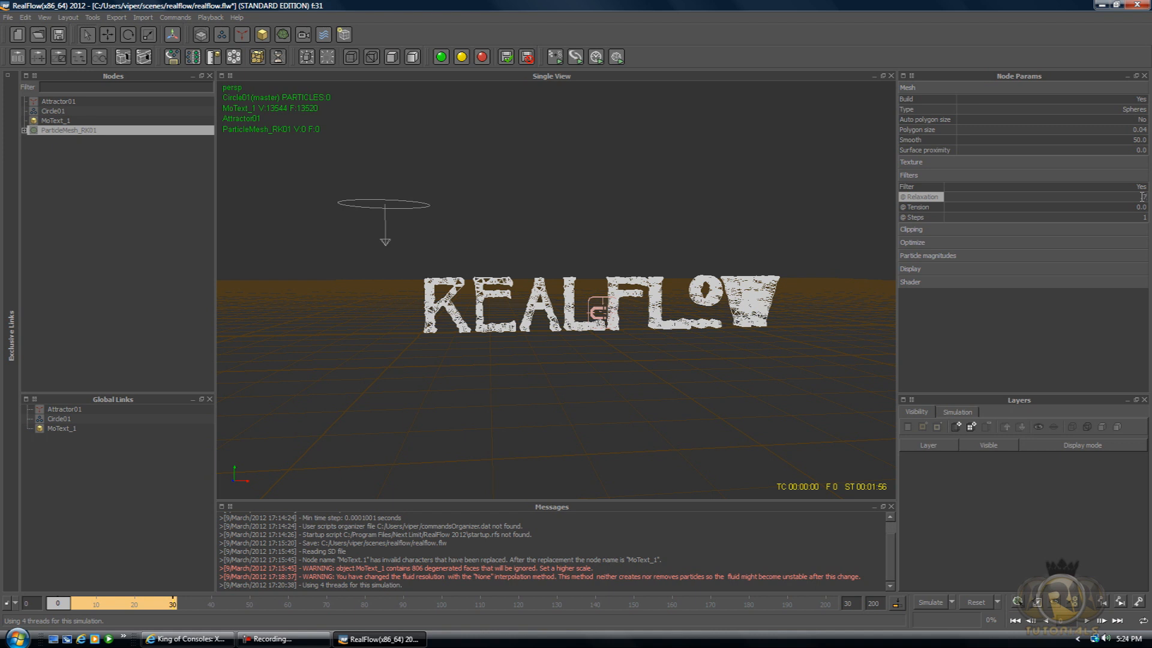
key(Return)
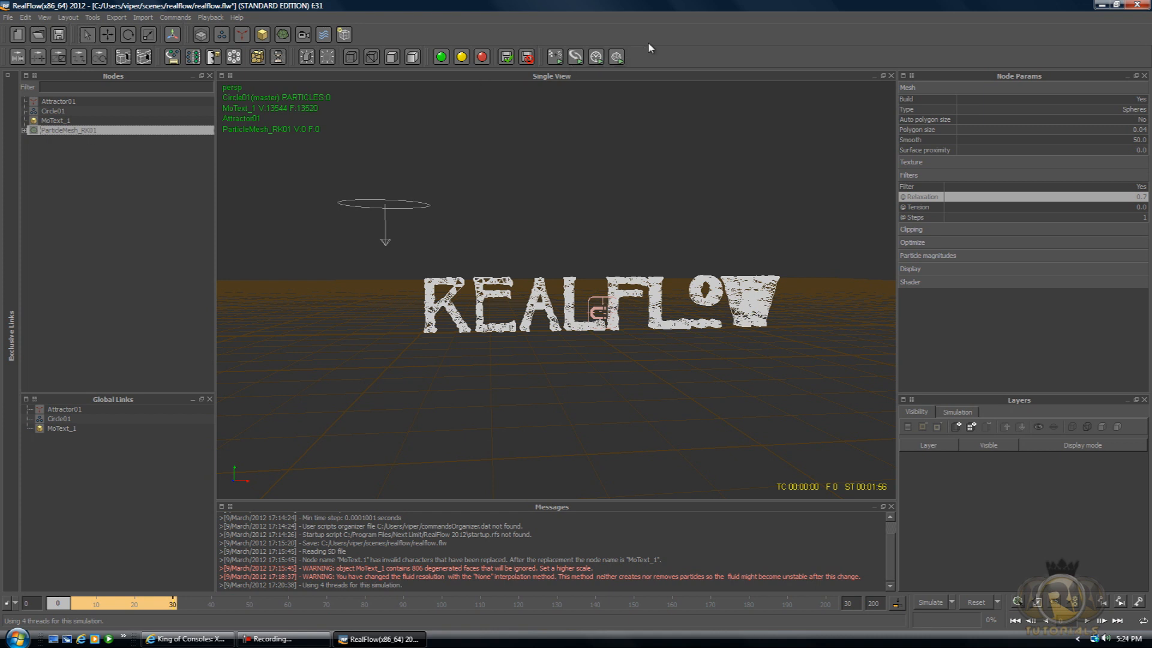
Build the particle mesh sequence through frame 200 and switch to the desktop
click(618, 57)
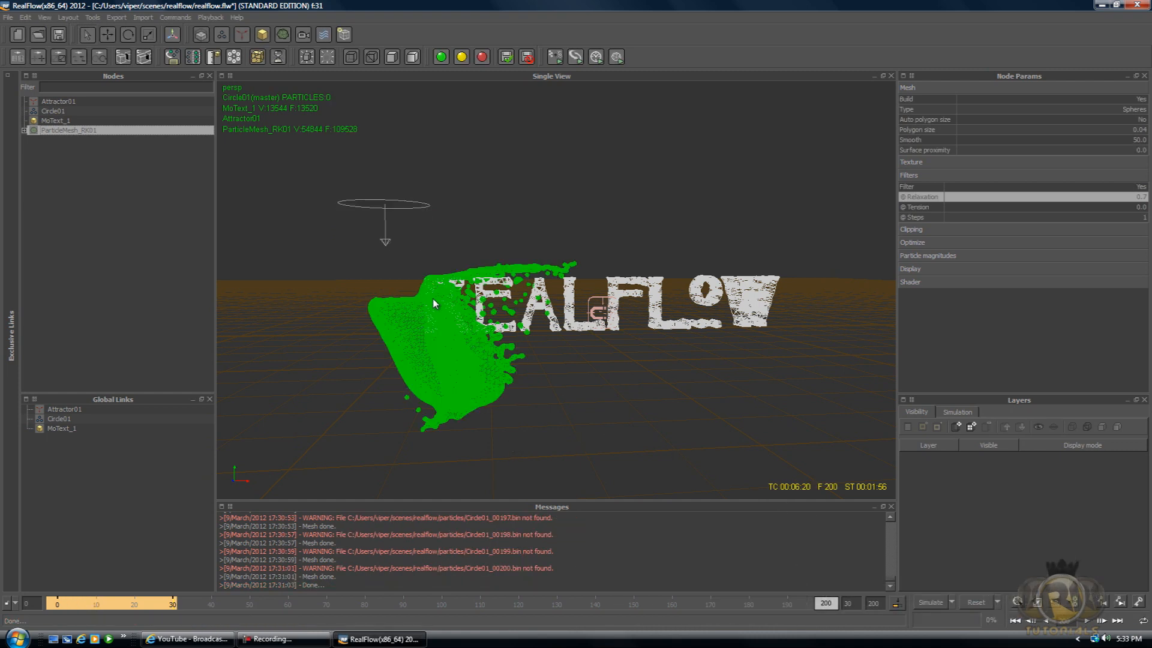
click(384, 639)
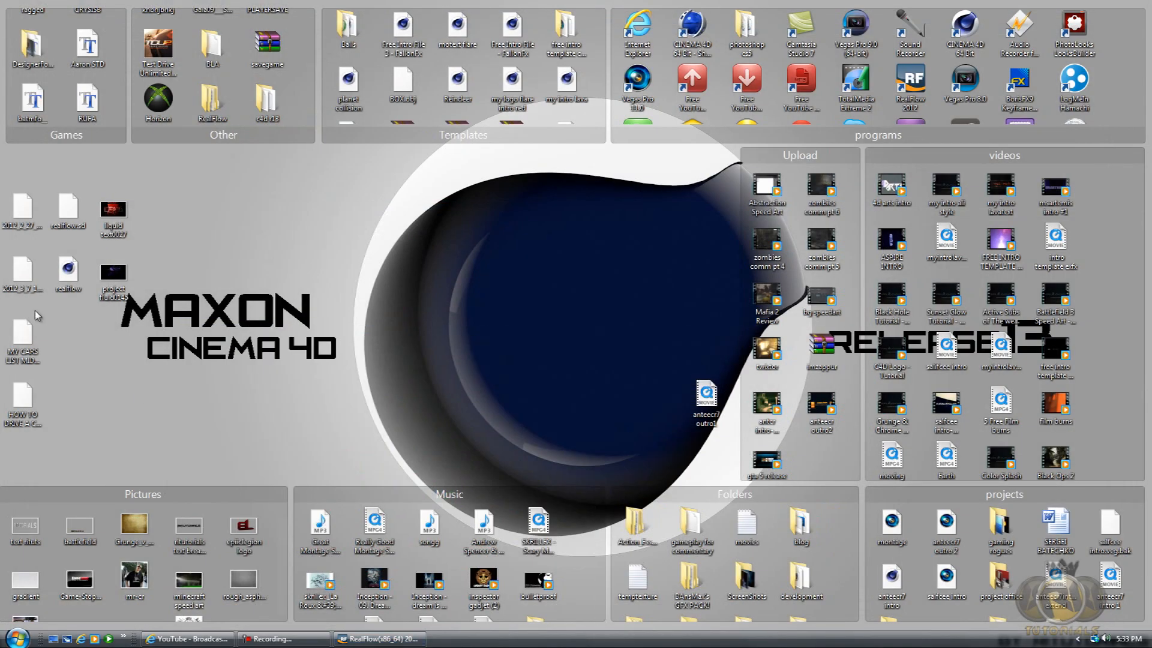
Open the realflow project from the desktop in CINEMA 4D and add a RealFlow Mesh Importer to the scene
click(70, 271)
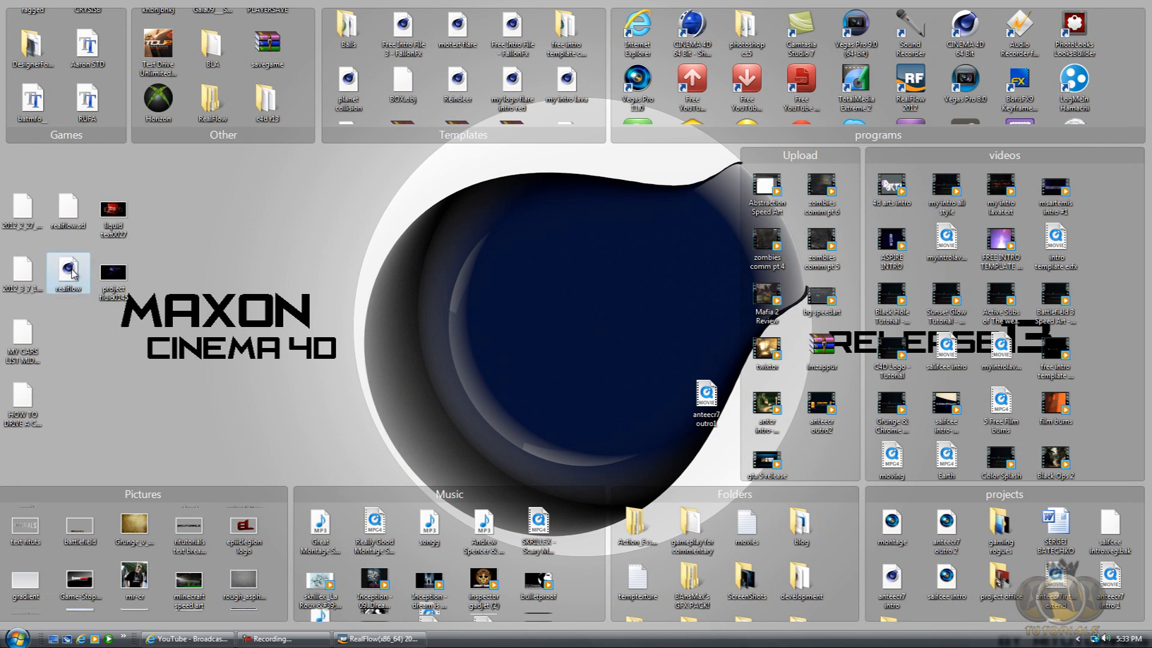
double_click(71, 271)
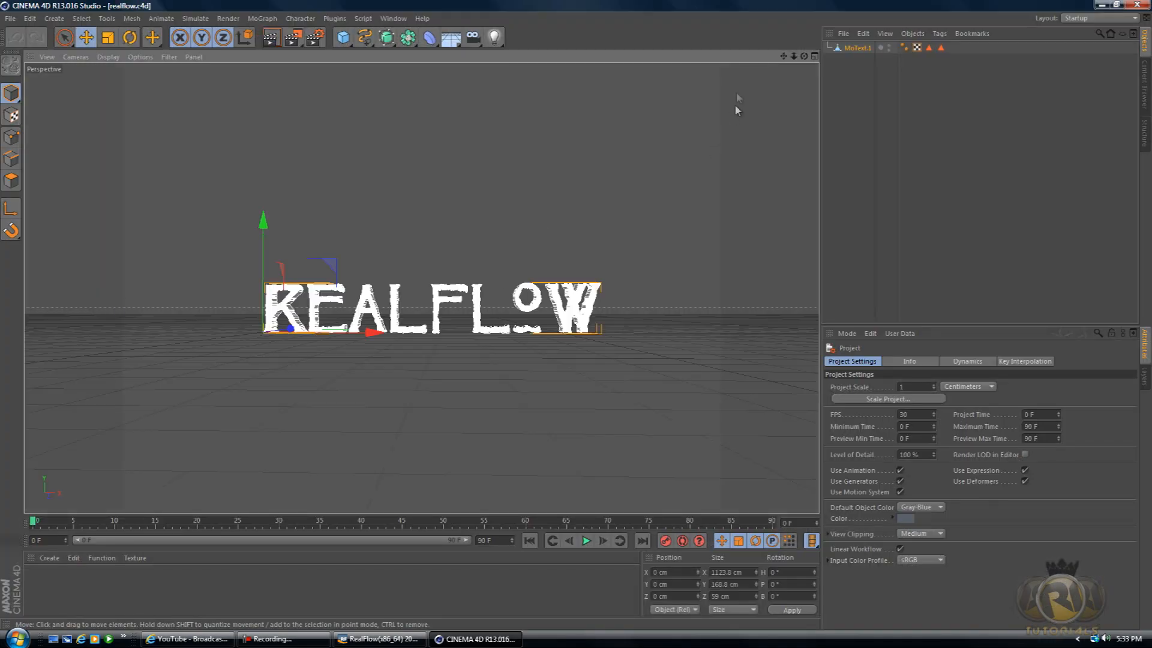
drag(804, 56, 777, 62)
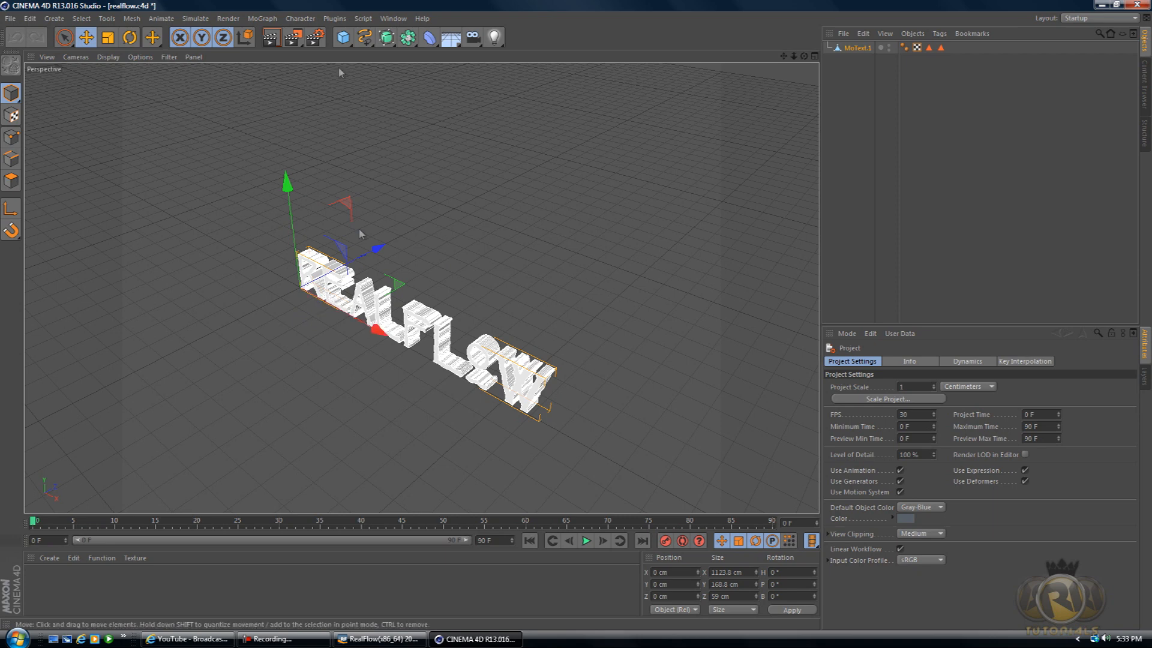
click(334, 20)
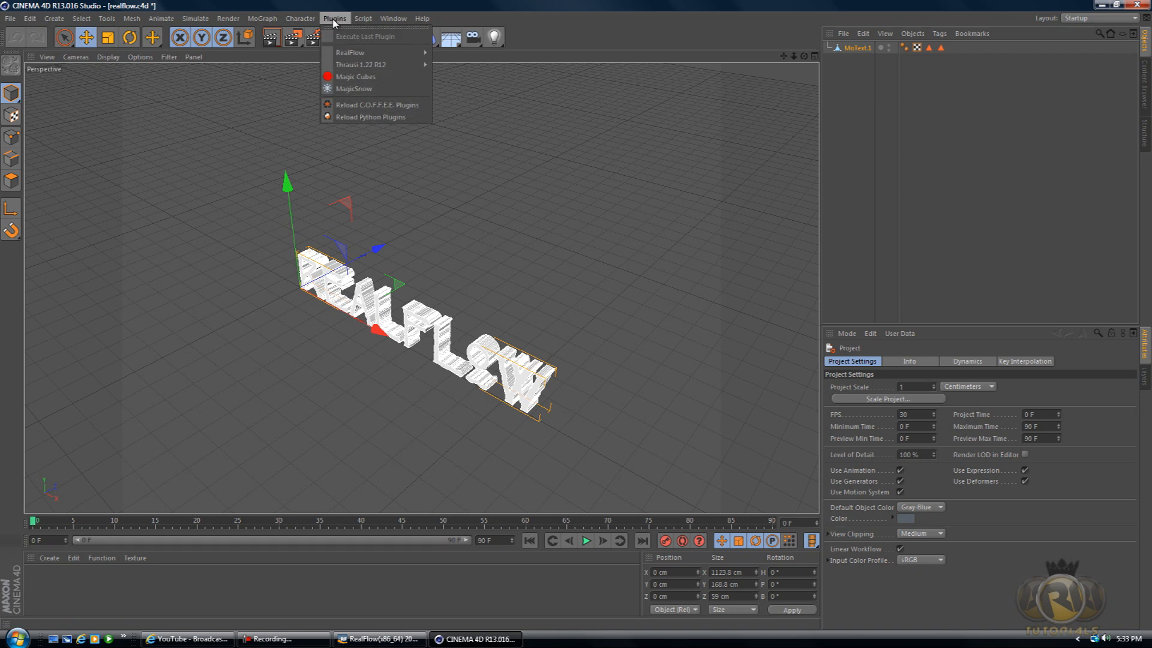
mouse_move(361, 54)
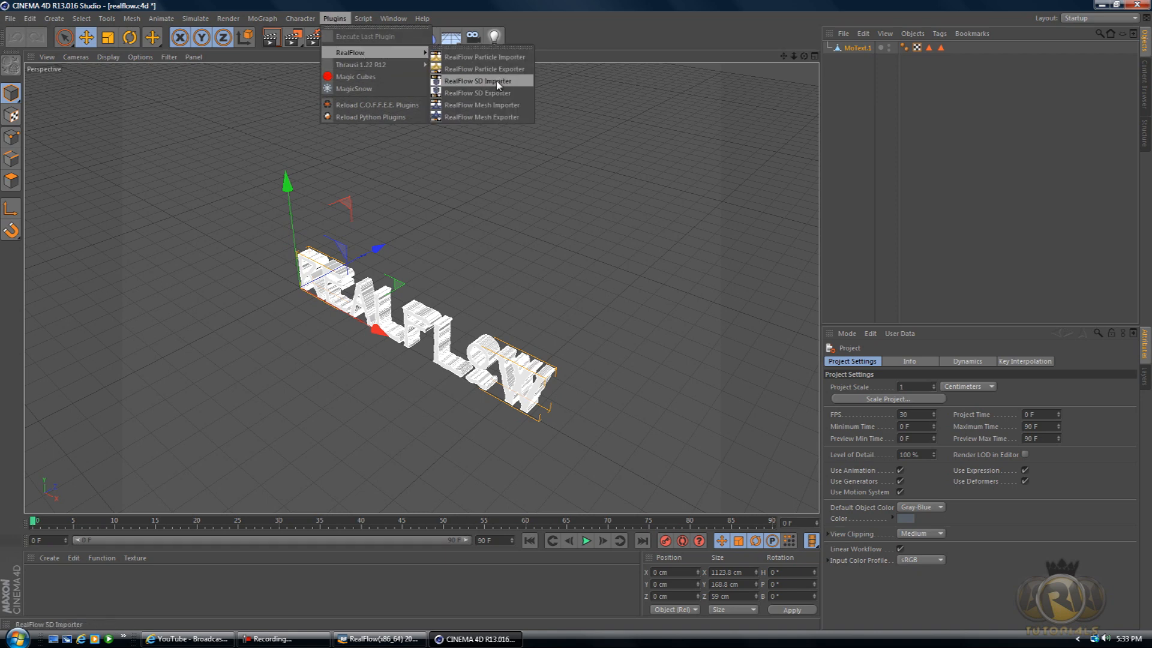
click(466, 106)
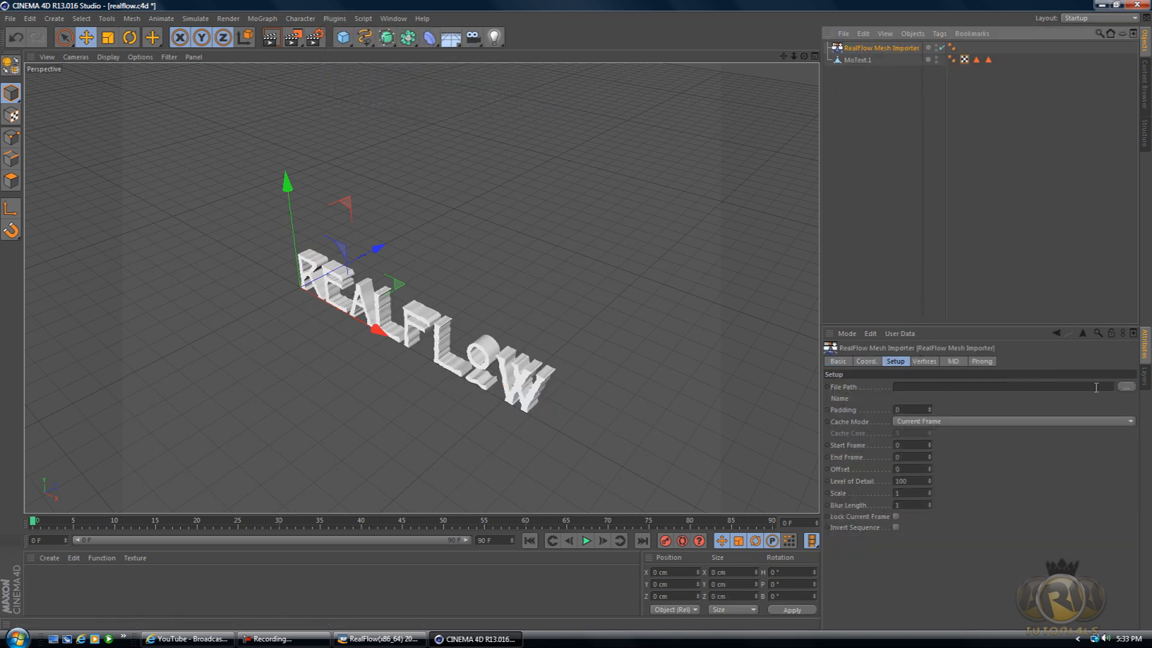
Load ParticleMesh_RK01_00001.bin from the meshes folder of the realflow scene into the mesh importer
click(1131, 388)
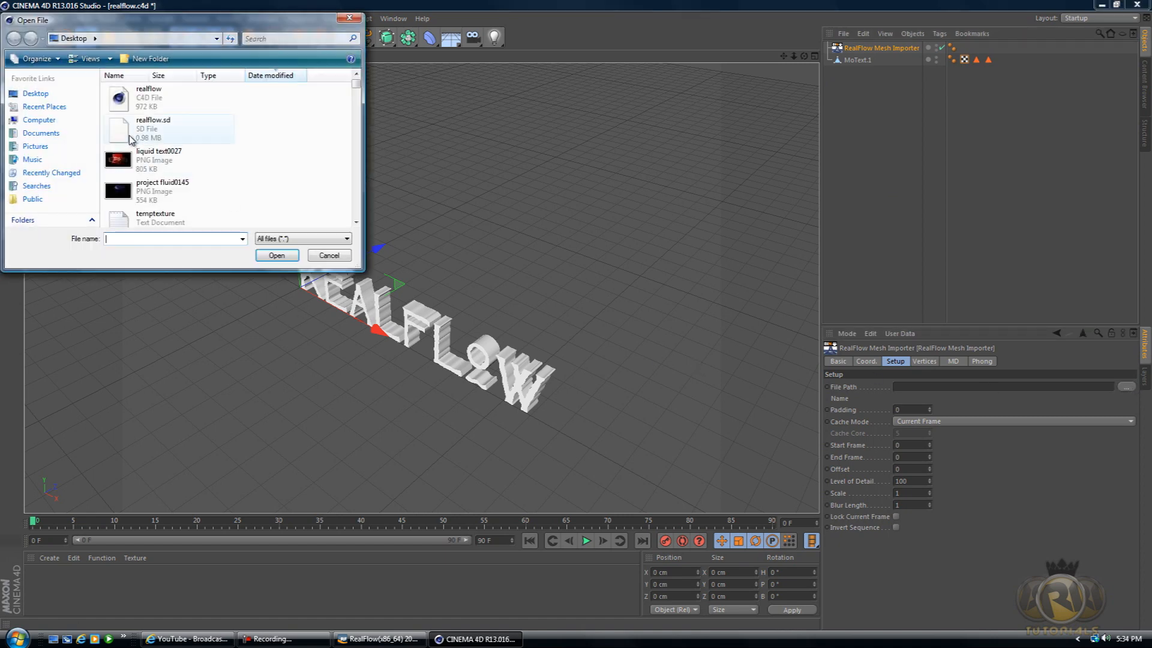
click(35, 121)
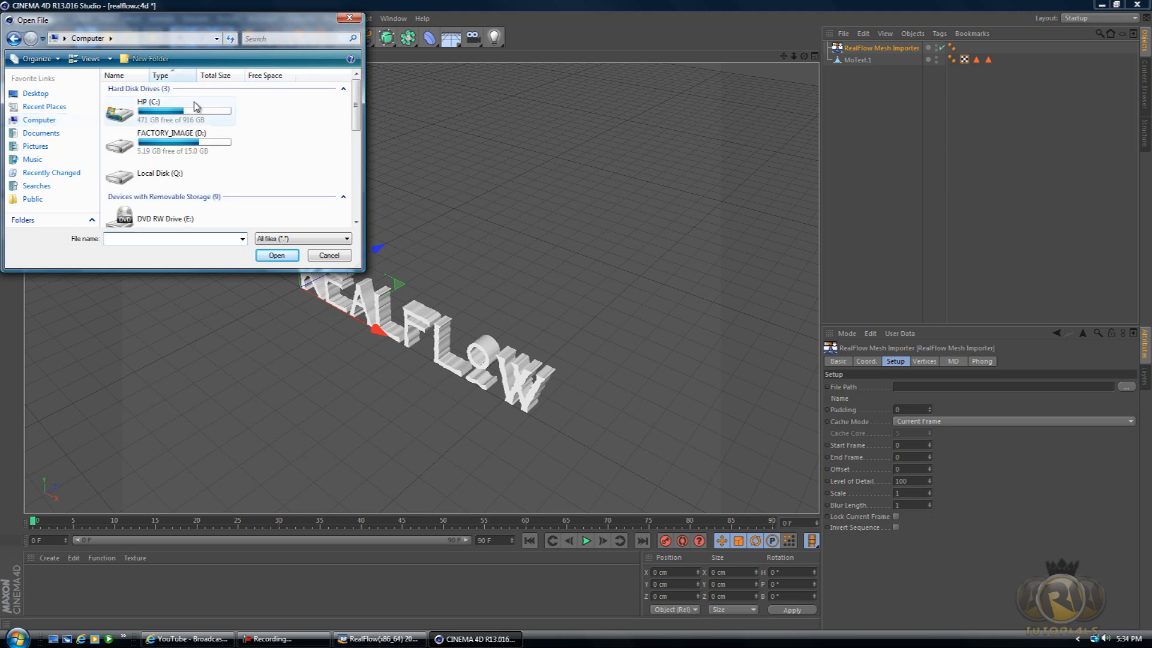
double_click(169, 116)
double_click(123, 173)
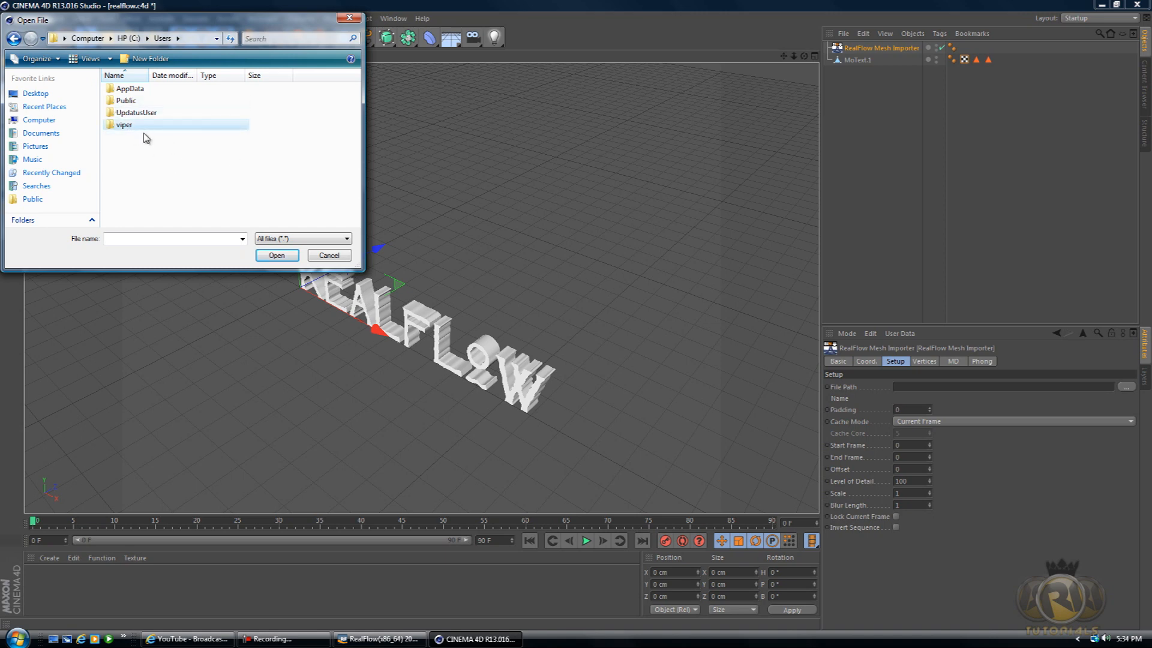
double_click(139, 125)
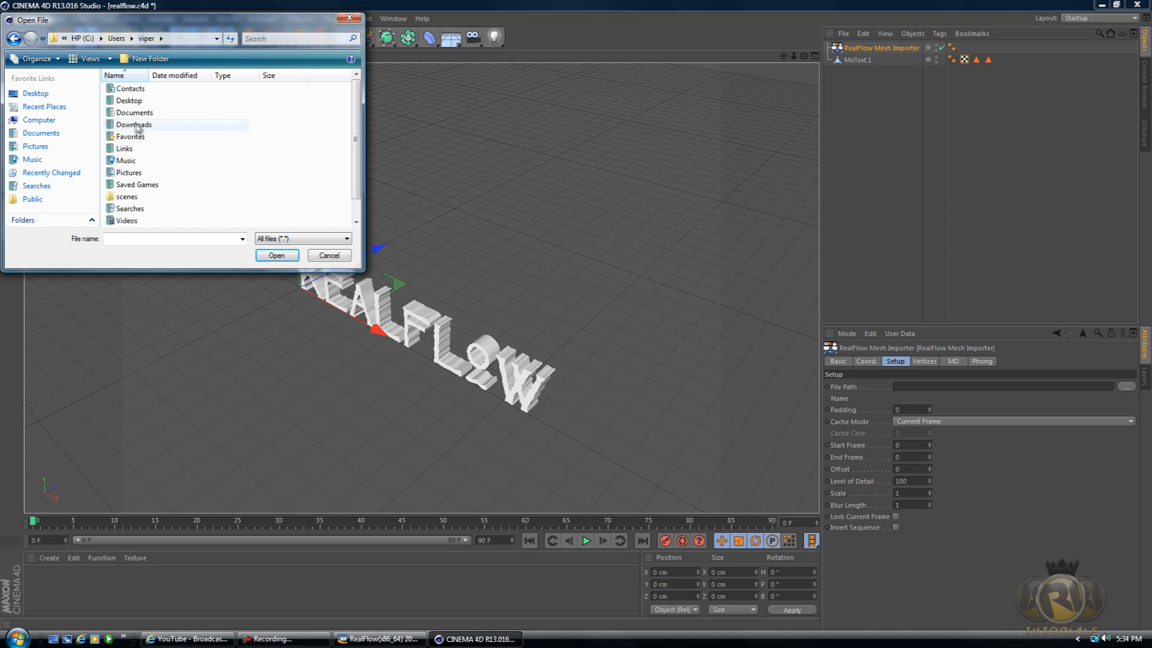
double_click(140, 198)
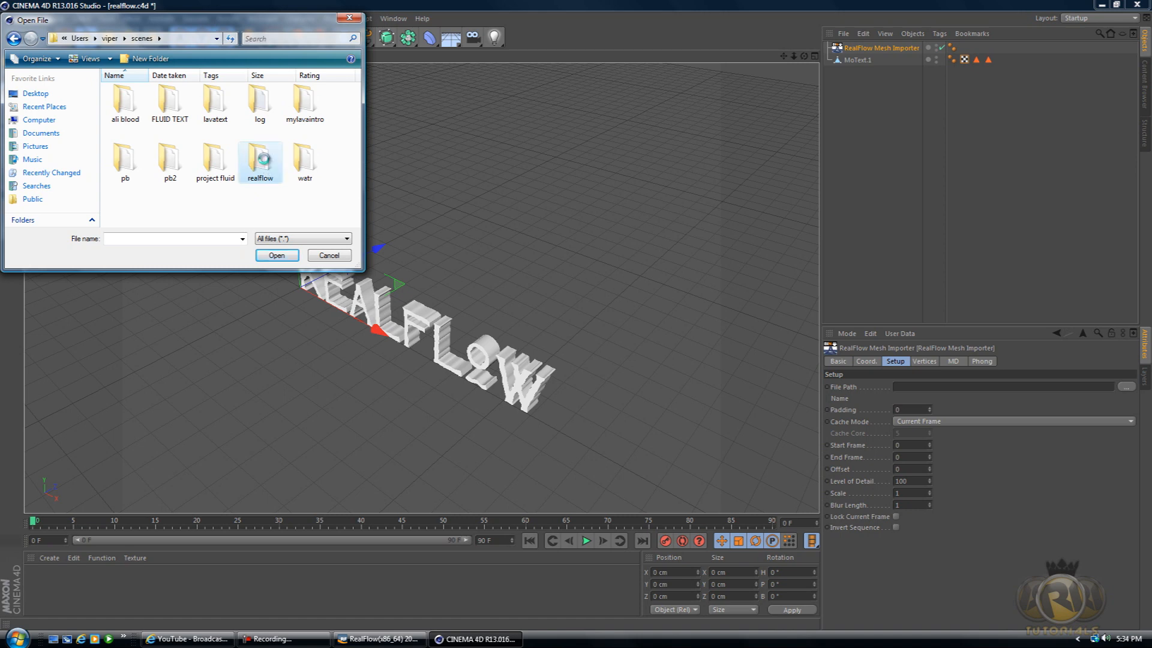
double_click(261, 159)
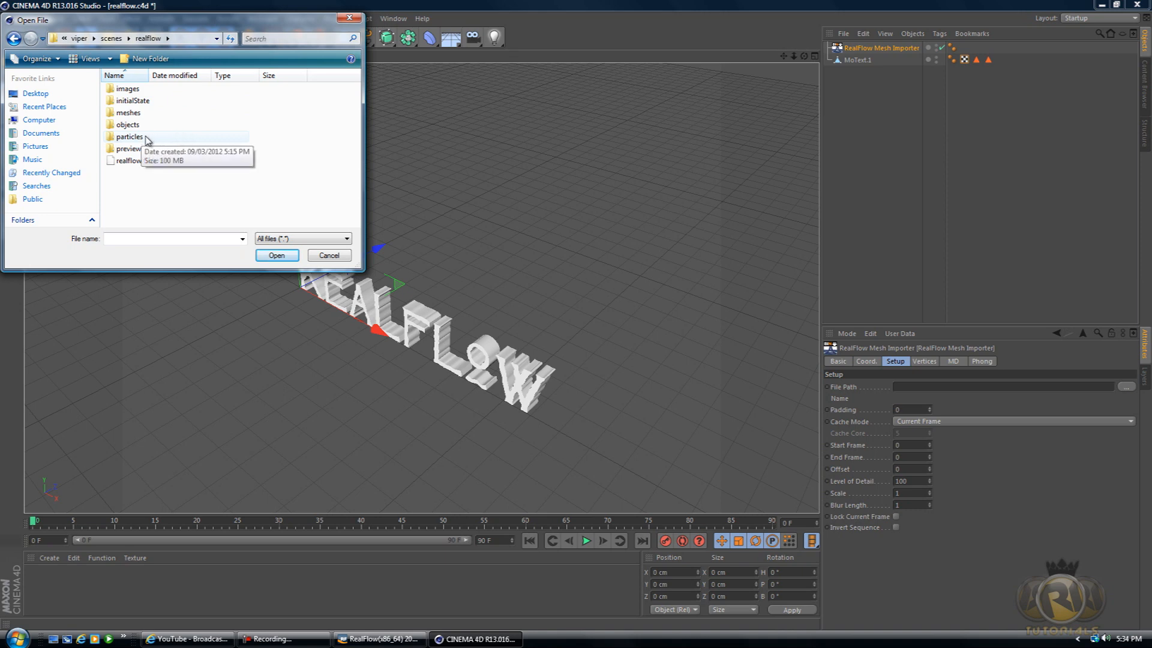
double_click(126, 114)
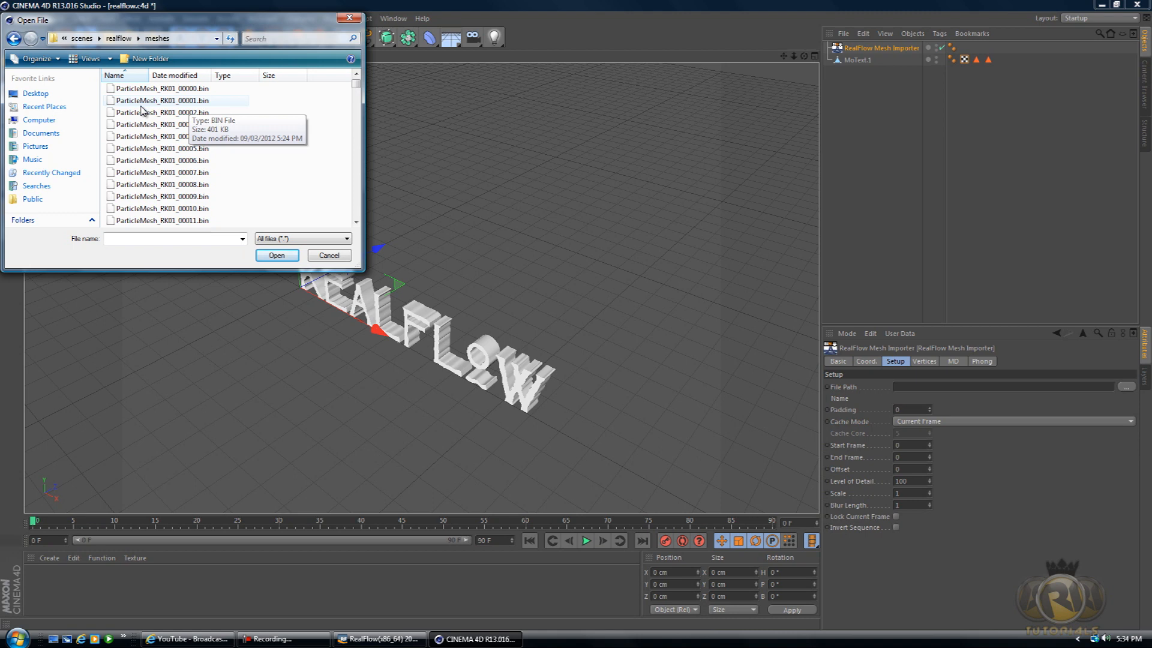
click(141, 105)
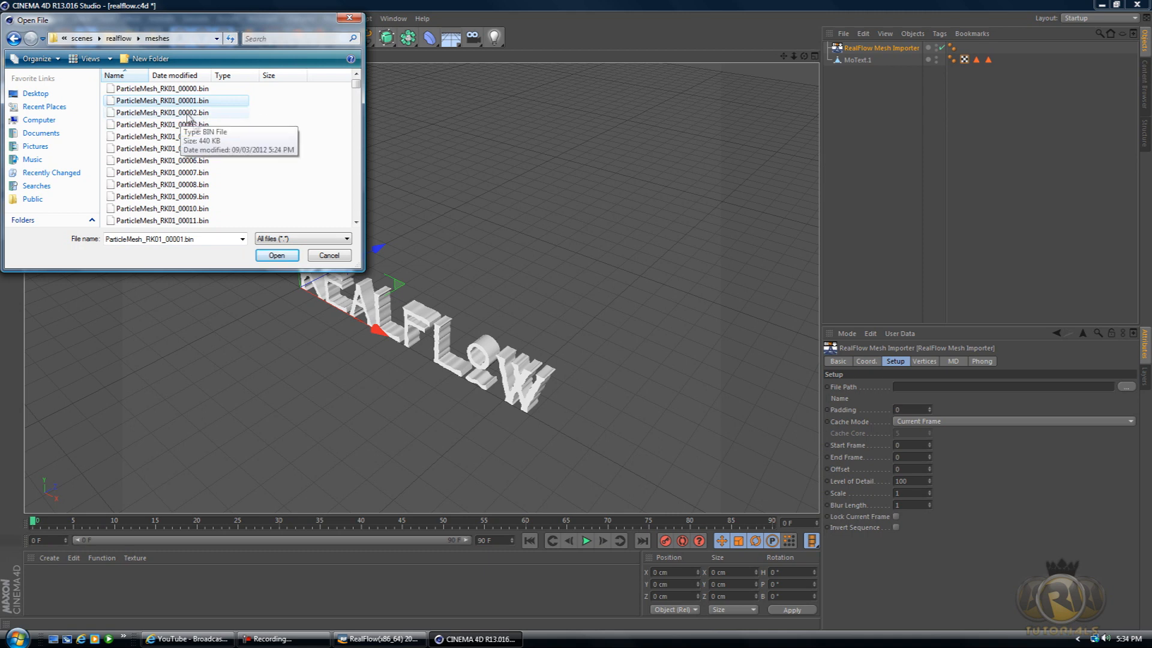
click(274, 256)
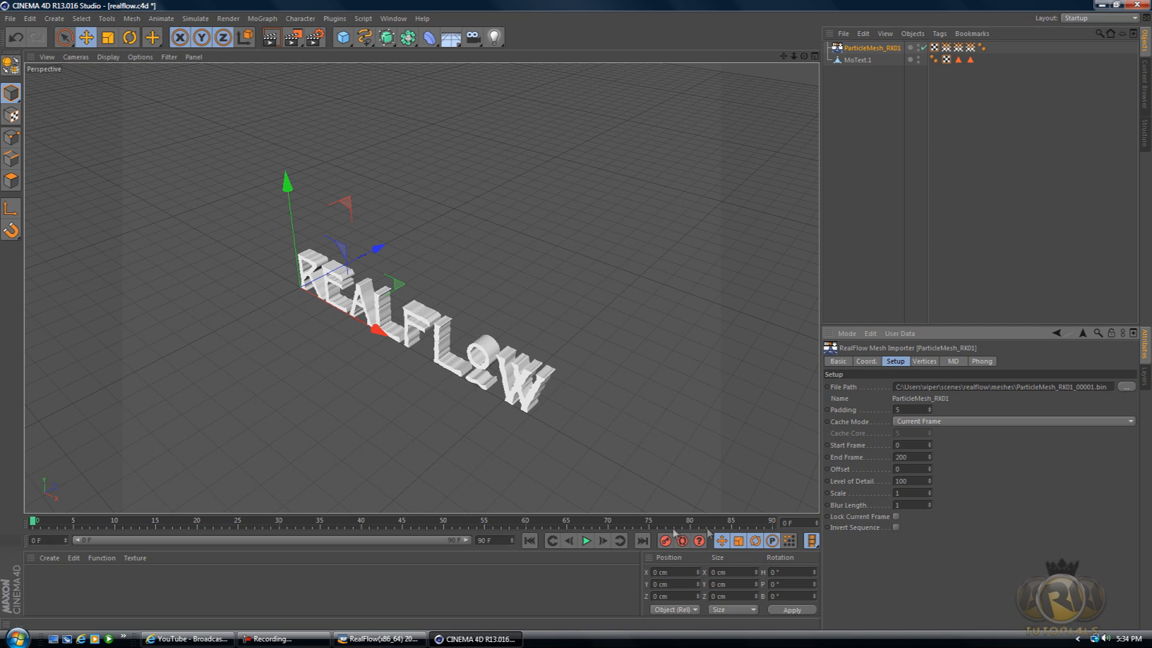
Play the imported splash animation, stop it at frame 37, and view the text from the front with nothing selected
click(586, 541)
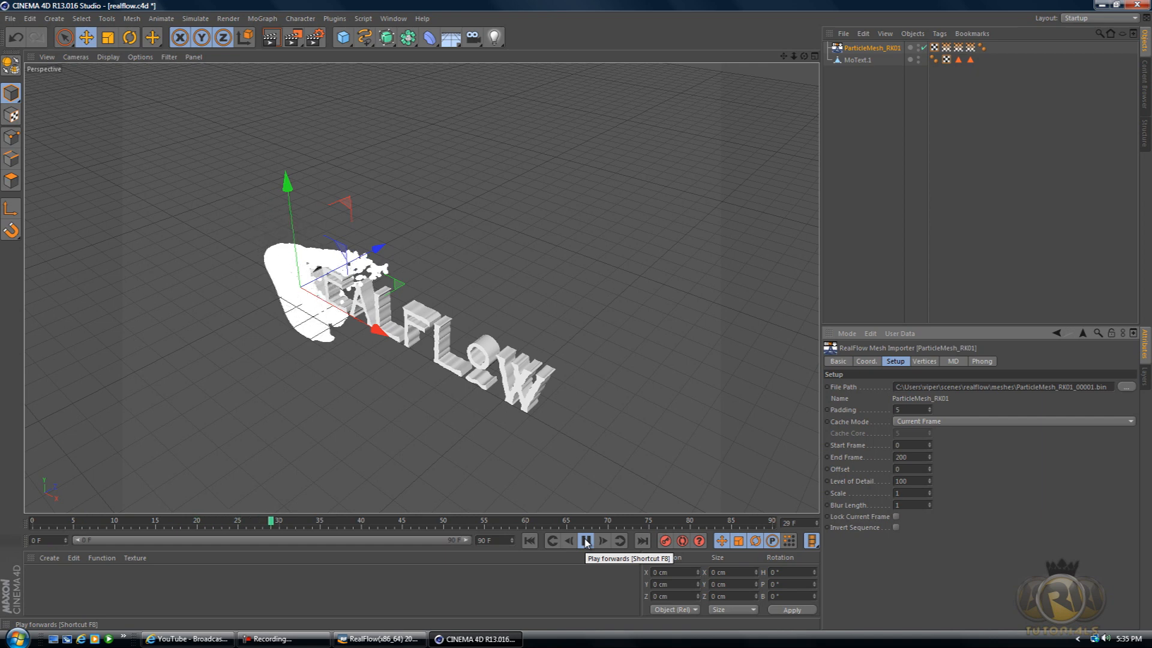
click(586, 541)
click(586, 541)
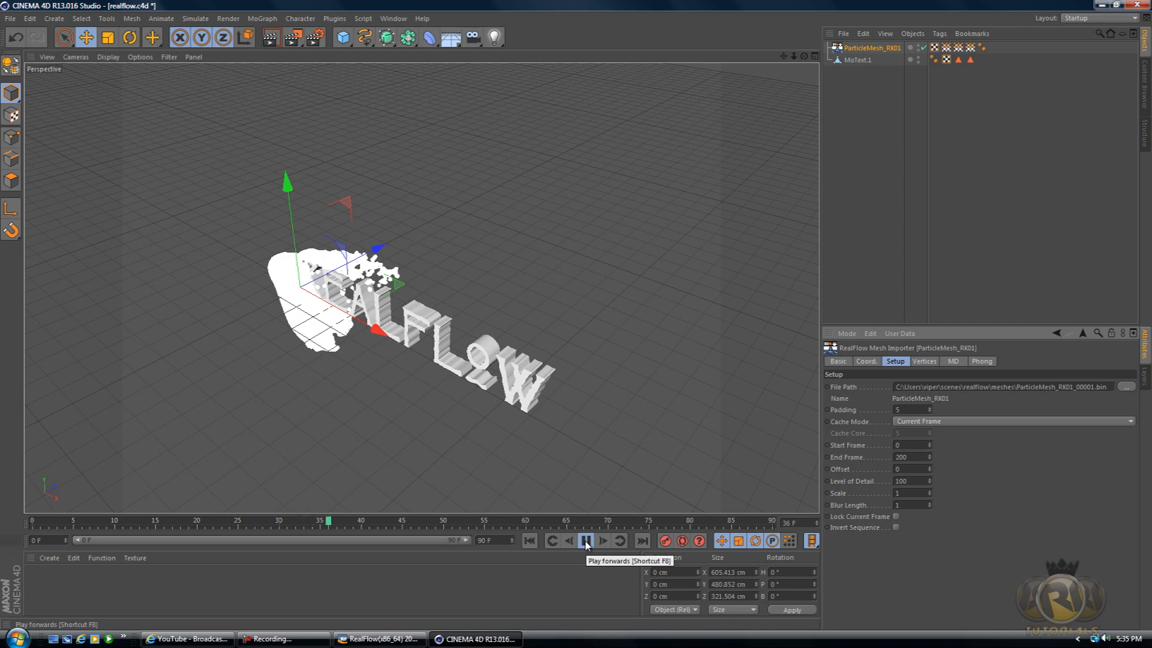
mouse_move(803, 56)
mouse_down()
mouse_move(579, 317)
mouse_move(563, 219)
mouse_up()
click(527, 221)
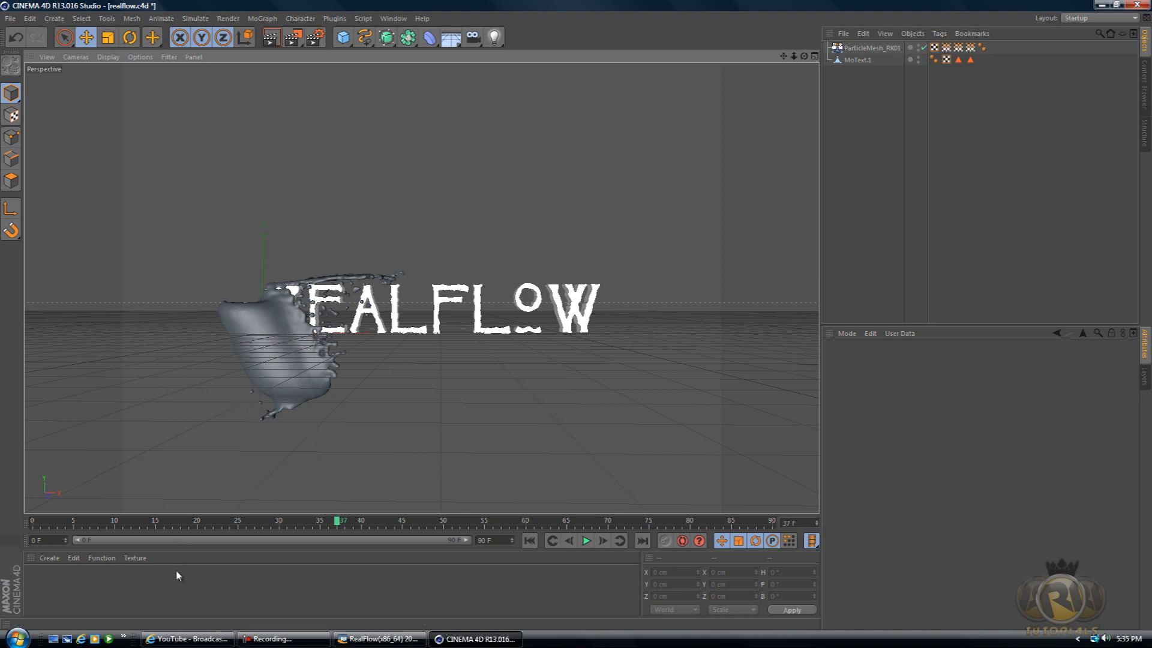
Create a new material and set its color to pure red (255, 0, 0)
double_click(140, 595)
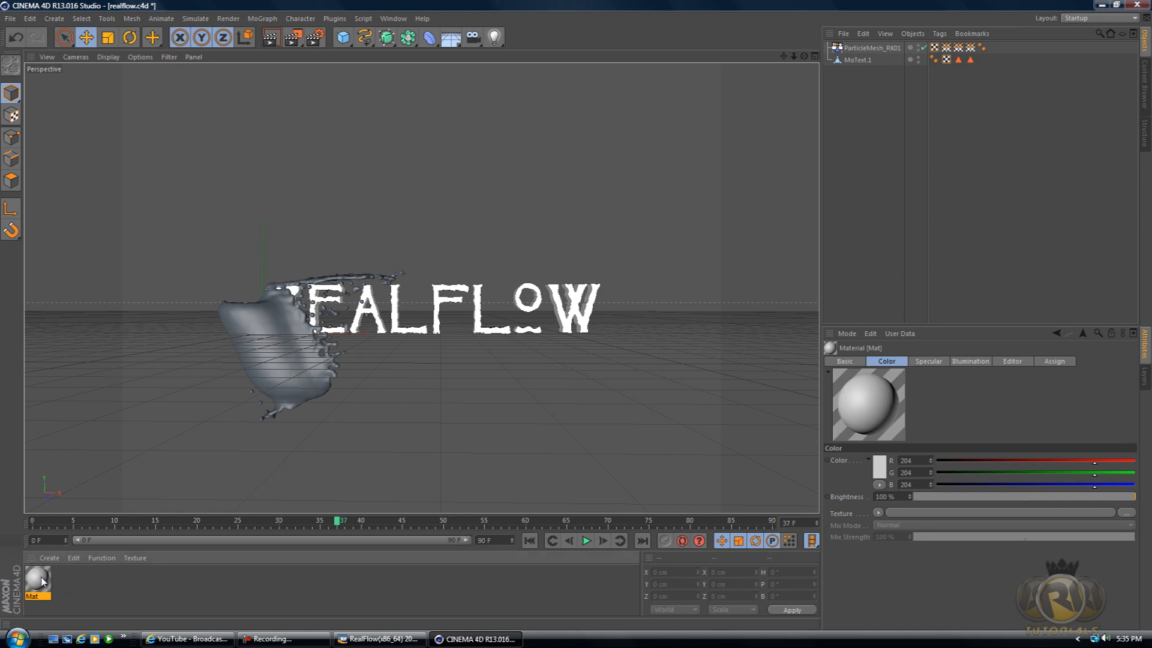
double_click(42, 581)
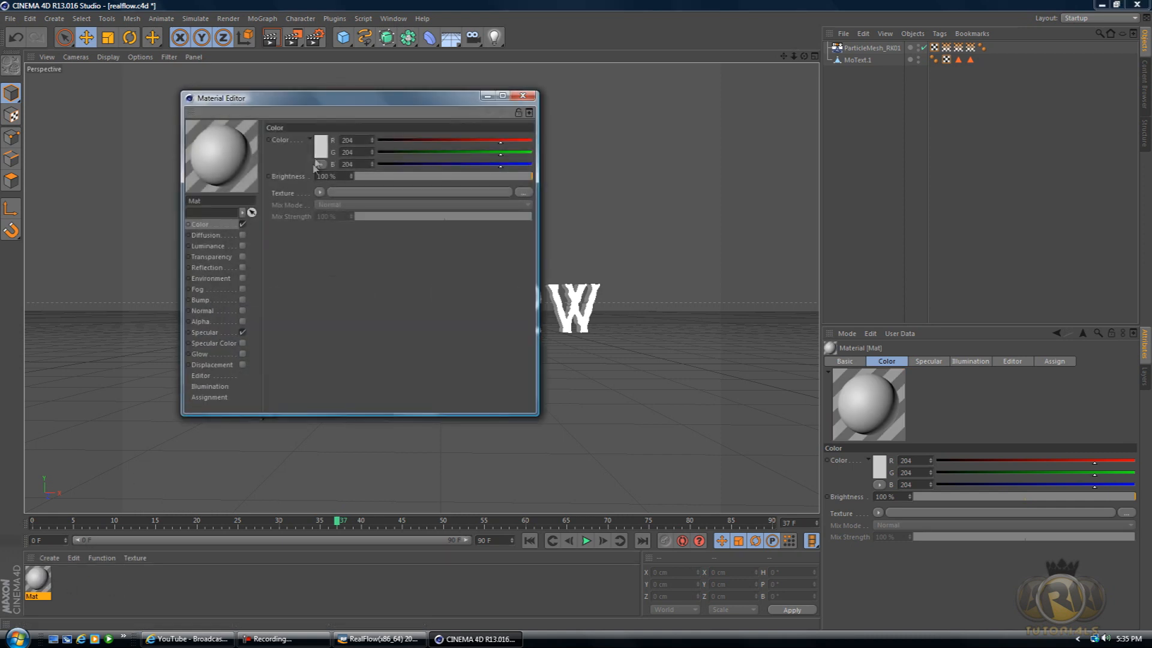
click(322, 142)
drag(319, 137, 328, 100)
click(304, 199)
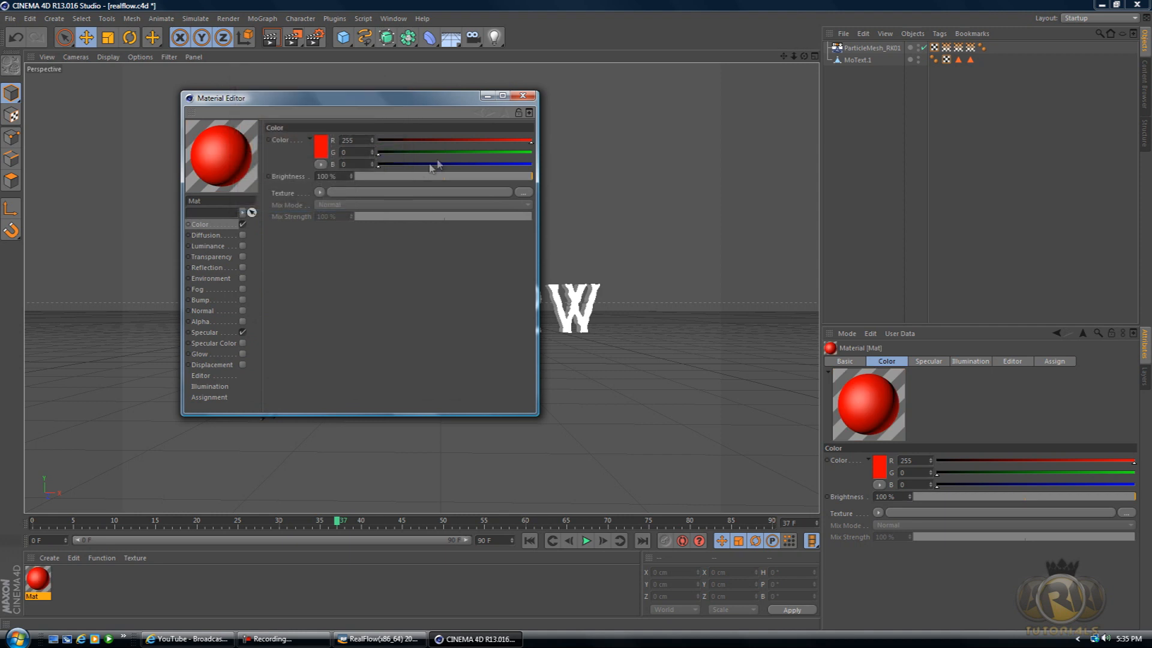
Enable reflection with a Fresnel texture on the red material and apply it to the particle mesh
click(242, 268)
click(320, 204)
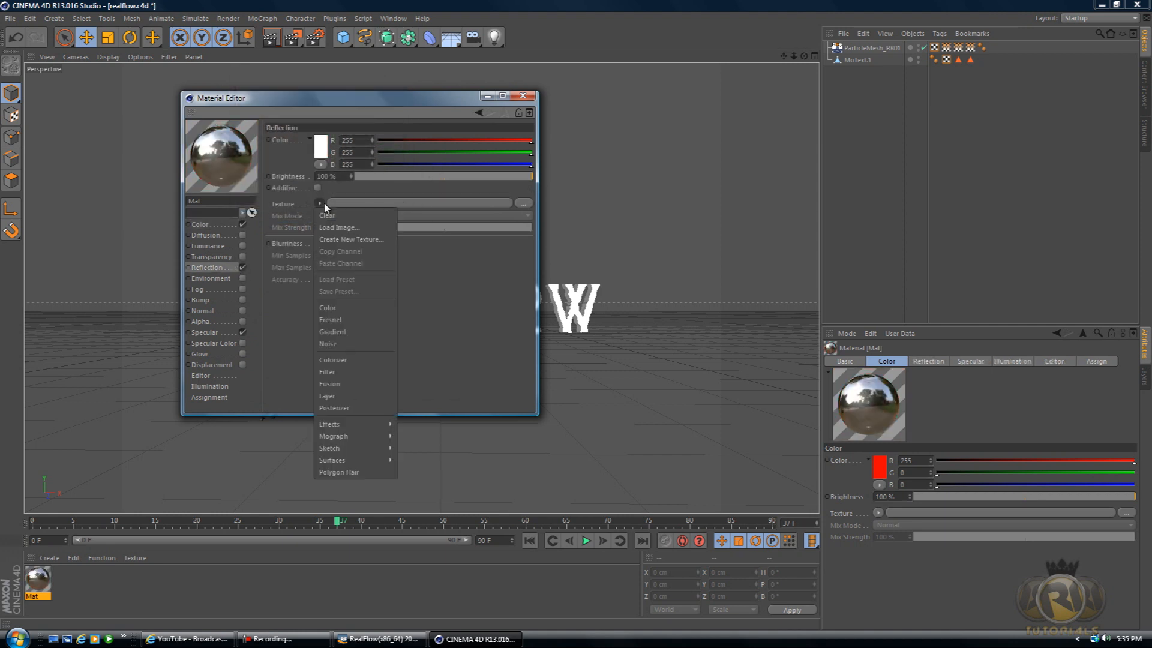
click(336, 319)
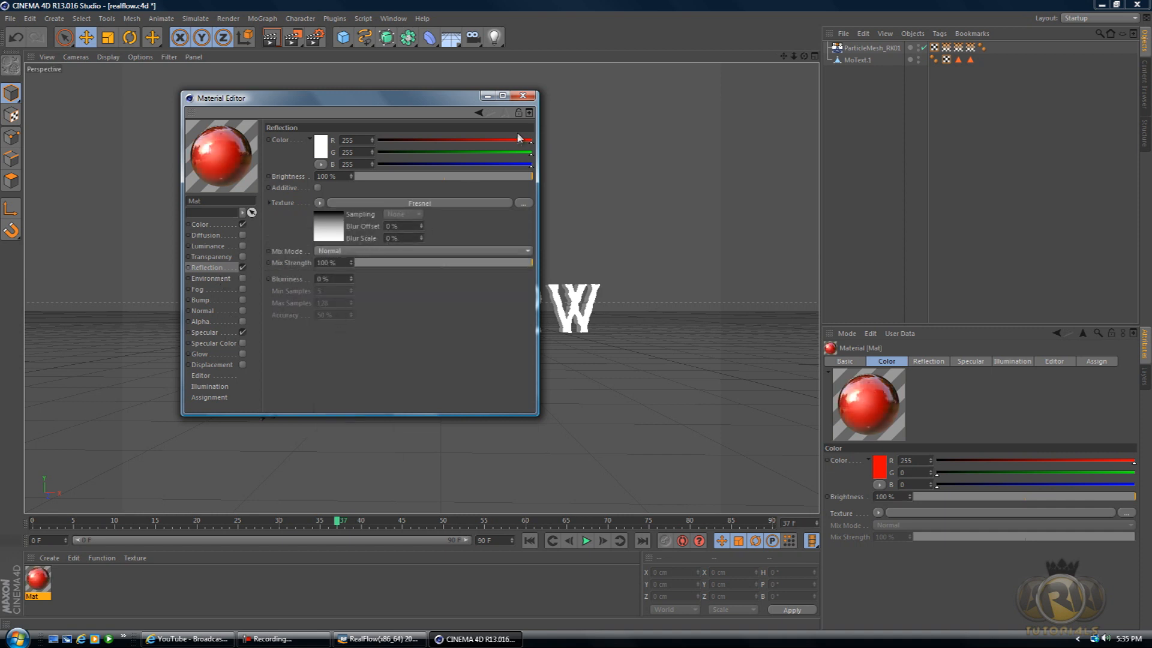
click(522, 95)
drag(39, 581, 257, 341)
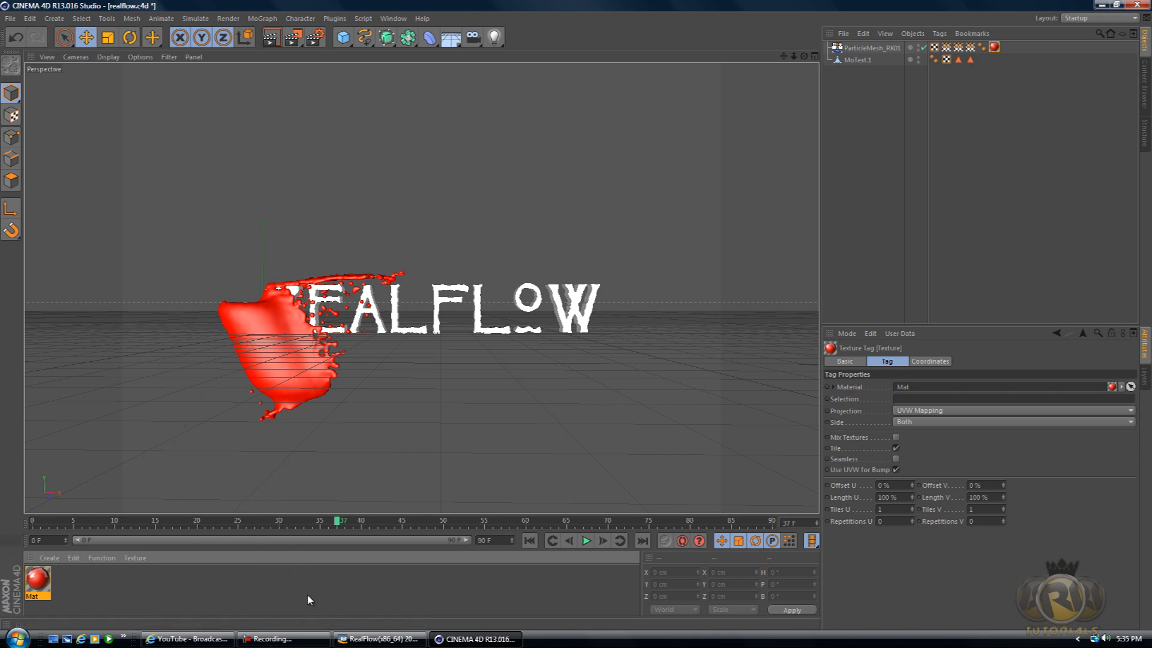
Create a second material in the default grey with a Fresnel reflection and apply it to the realflow text
double_click(330, 579)
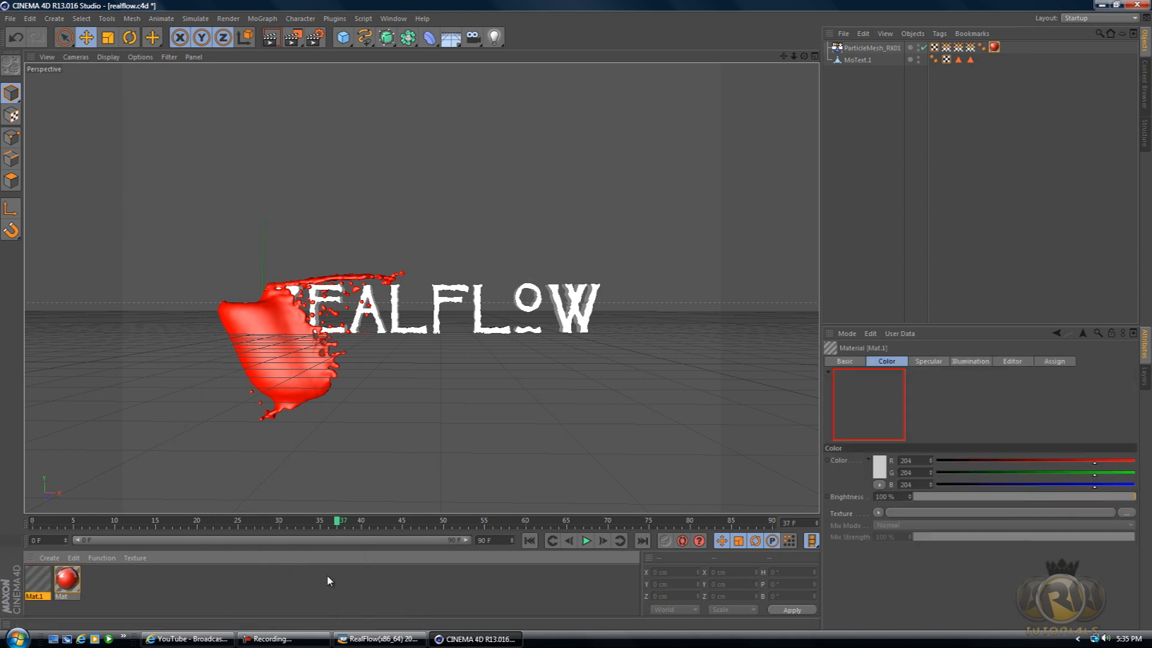
double_click(38, 581)
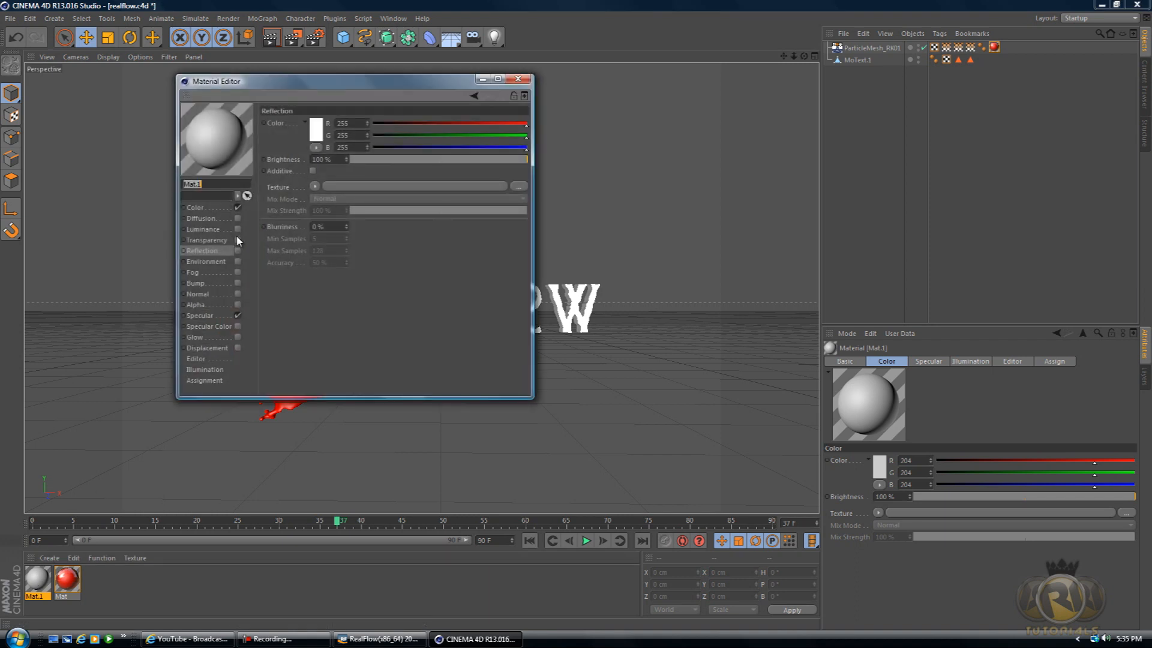
click(237, 251)
click(314, 186)
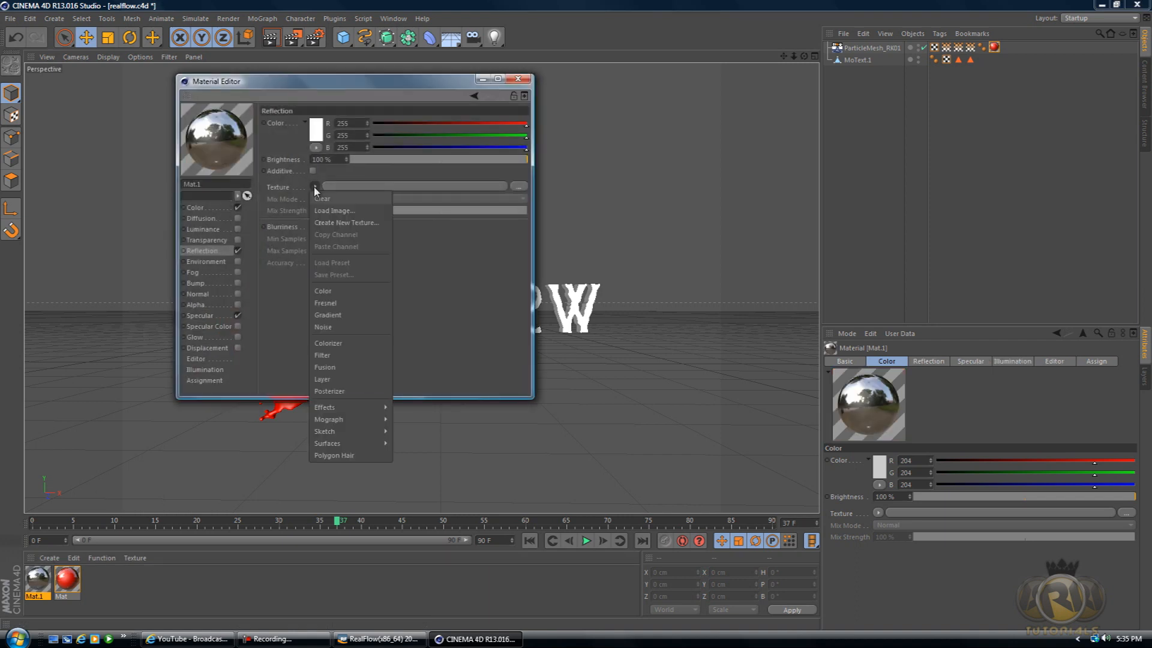
click(339, 321)
click(519, 79)
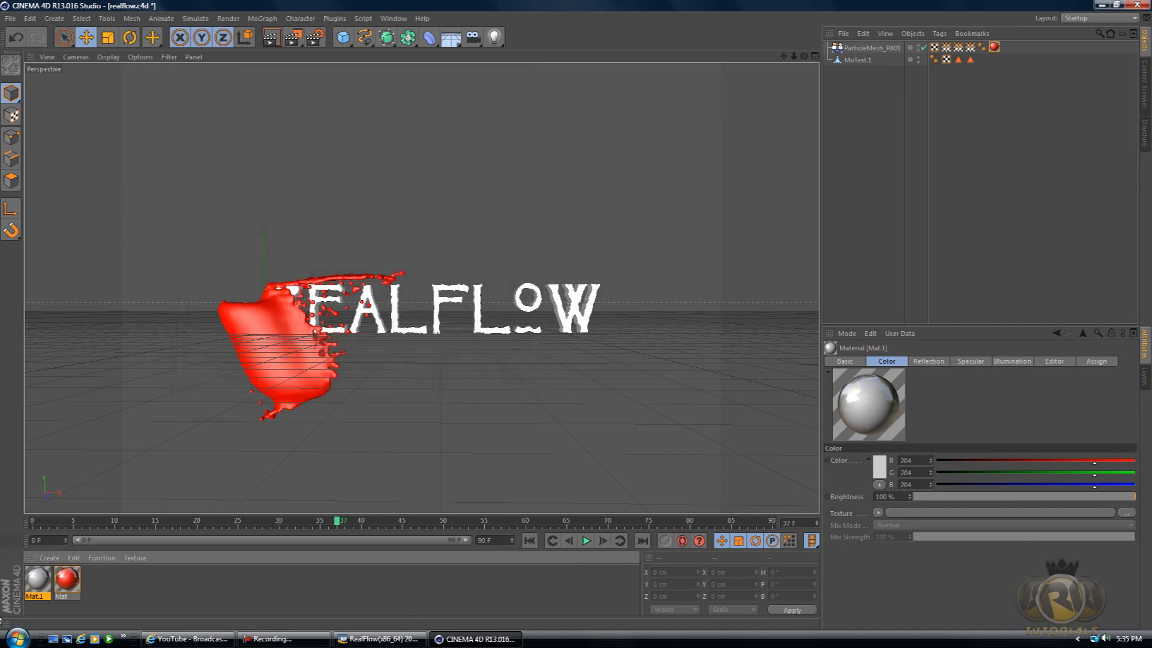
drag(33, 589, 396, 303)
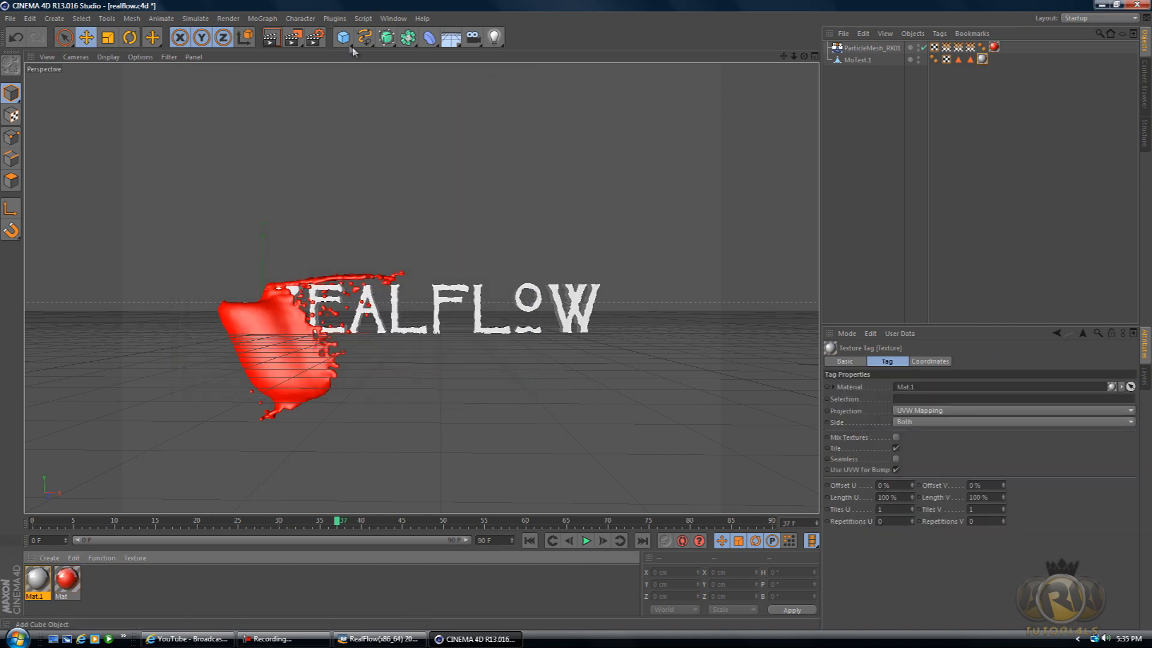
Add a plane and enlarge it to a width of about 1396 cm and a height of about 740 cm
drag(345, 39, 438, 69)
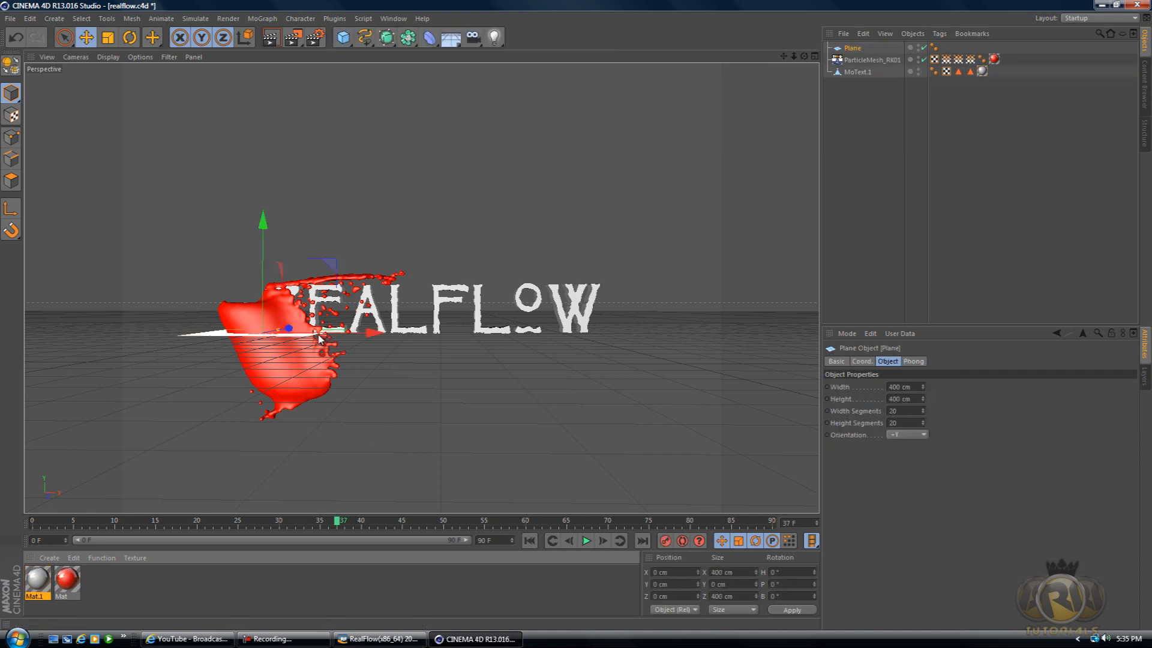
drag(323, 338, 469, 340)
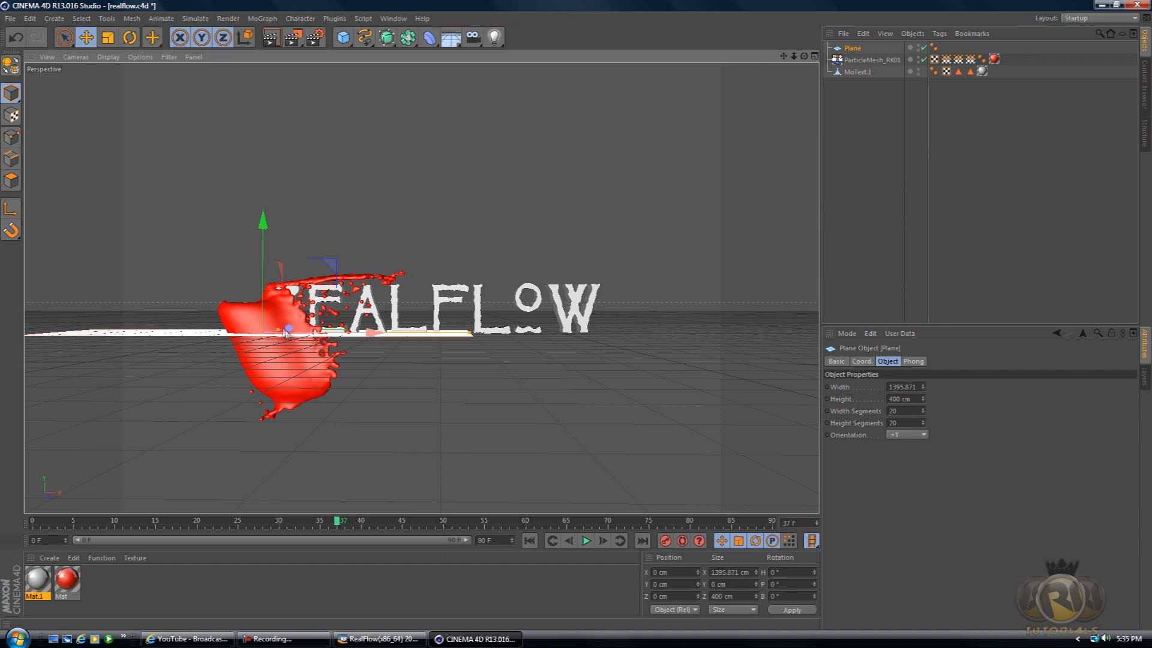
drag(280, 333, 289, 310)
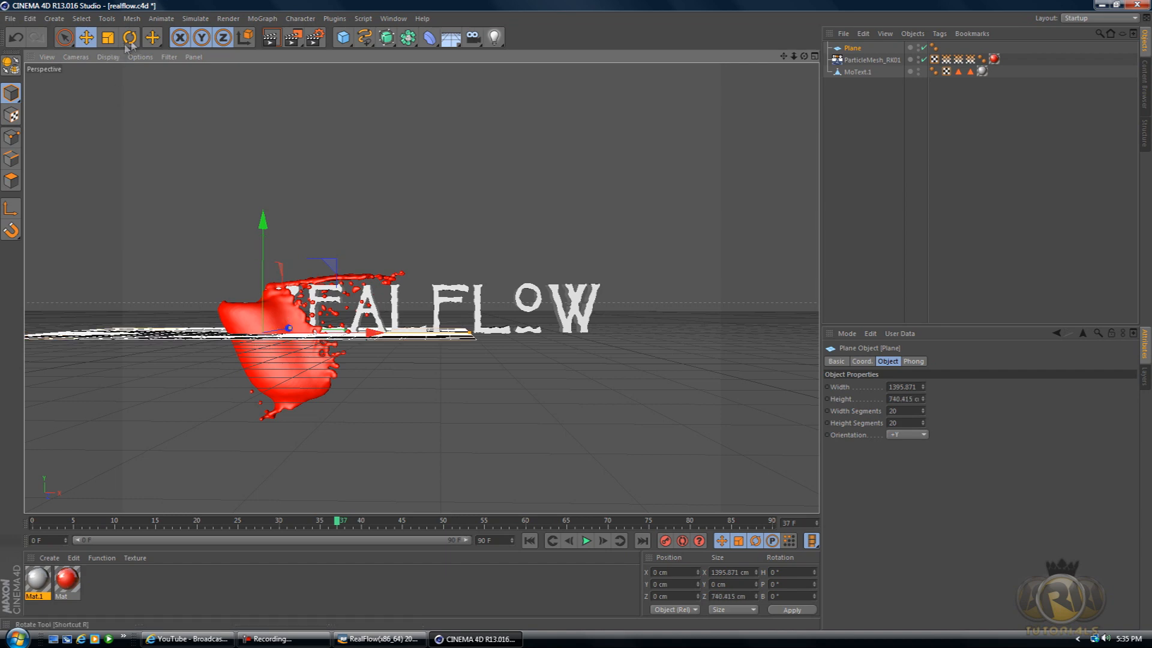
Tilt the plane to about 26.8° pitch and -6.9° bank, and move it above the text to about Y 393 cm
key(r)
drag(247, 279, 242, 312)
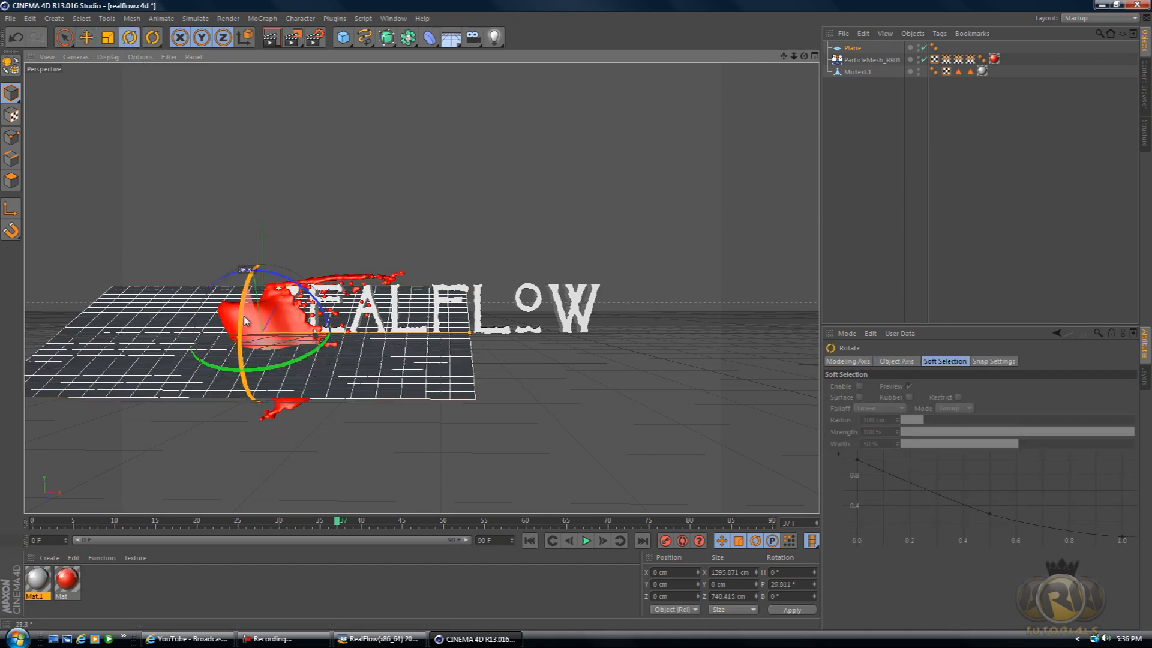
drag(313, 298, 307, 290)
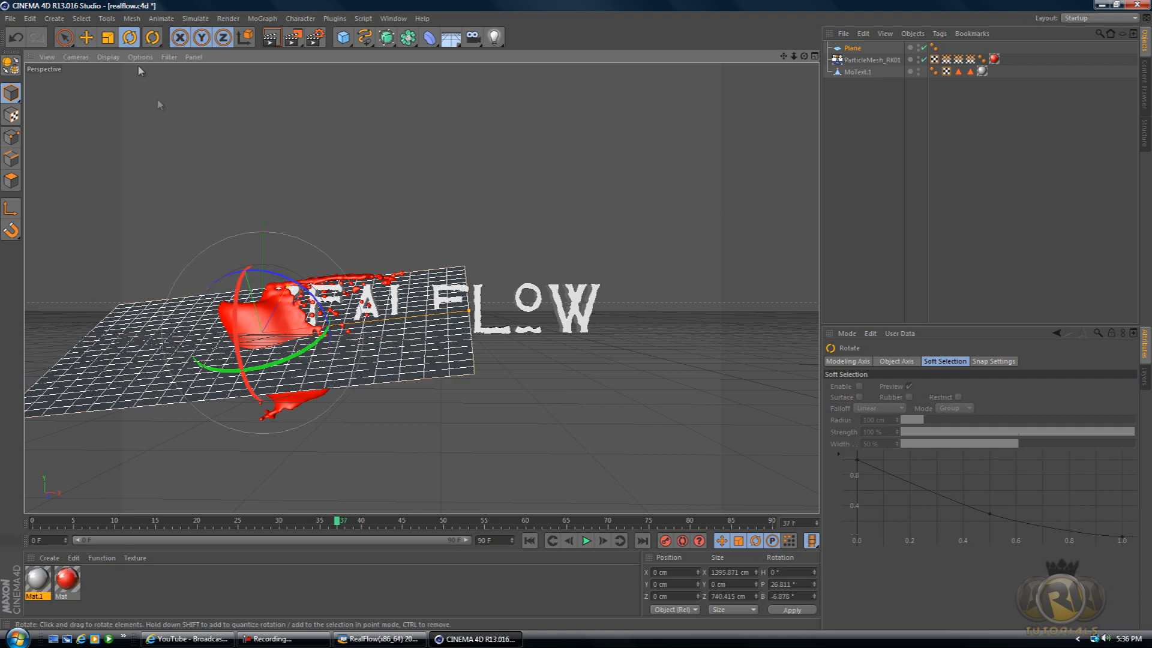
click(92, 38)
drag(234, 231, 195, 96)
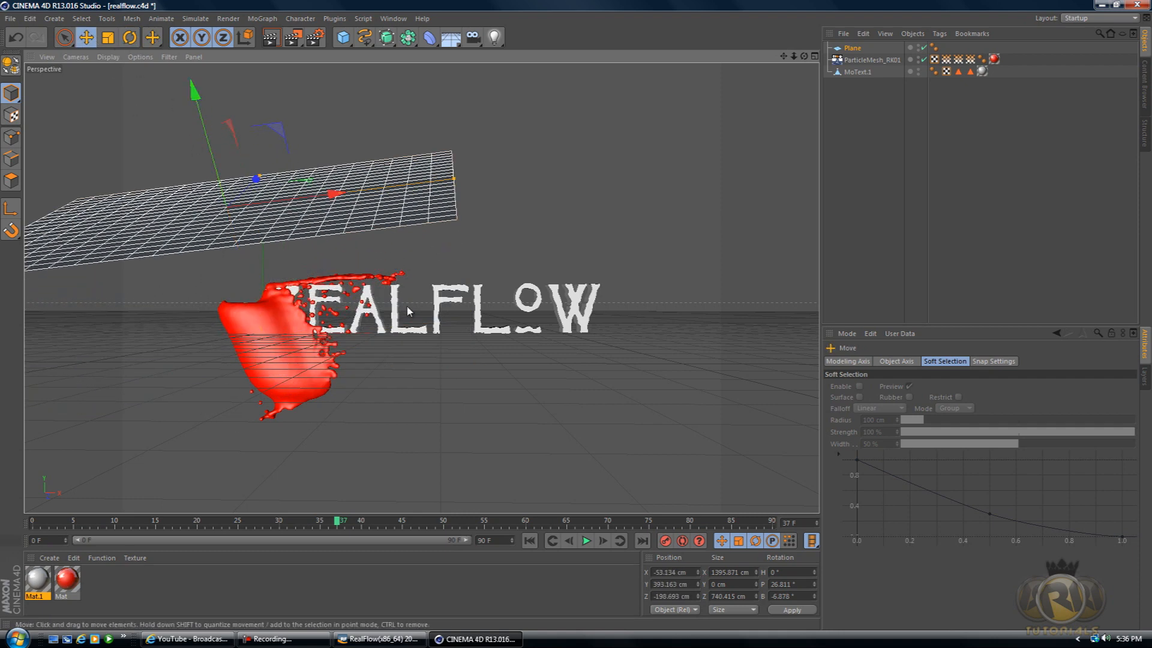
Create a new material with Luminance enabled and apply it to the tilted plane above the text
double_click(164, 577)
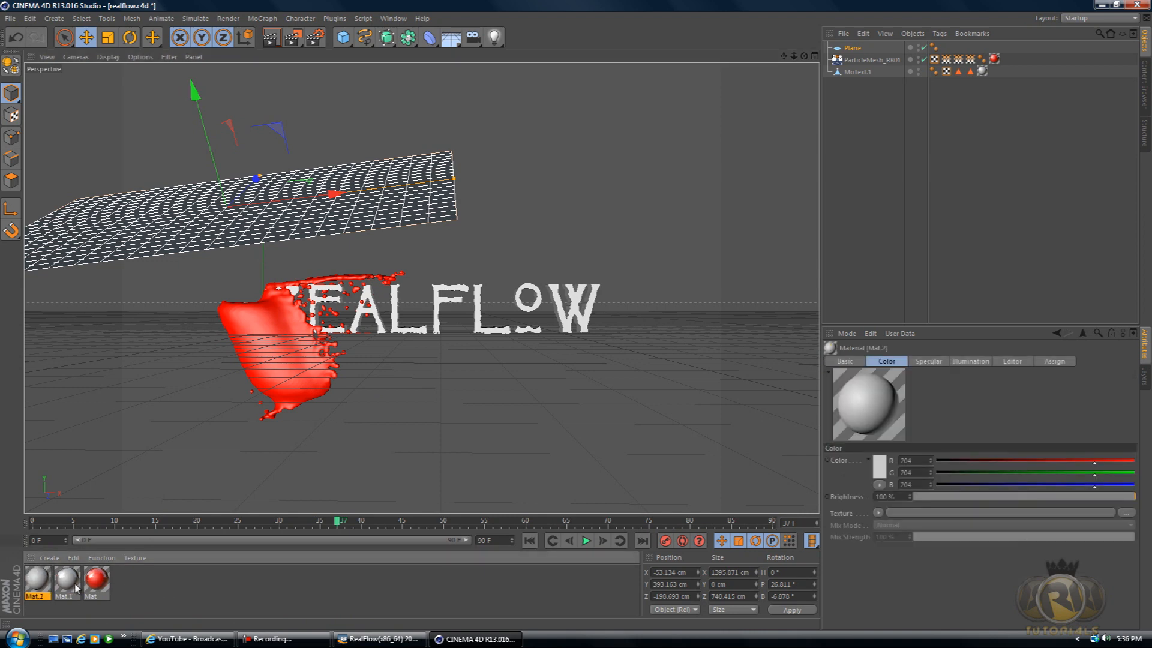
double_click(37, 581)
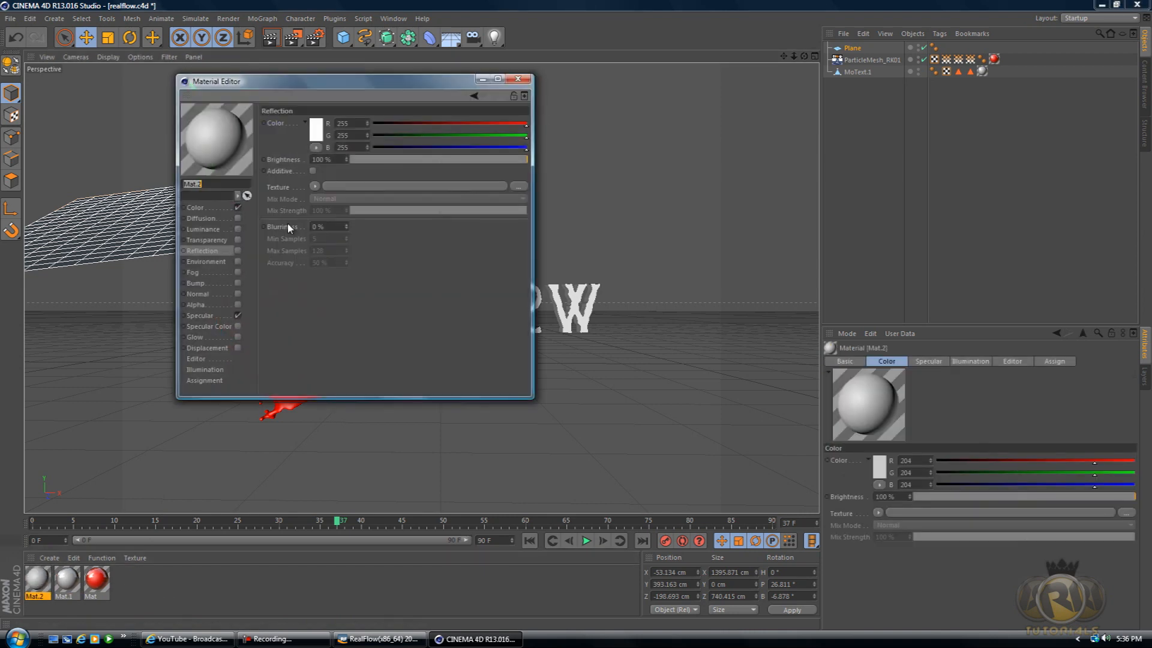
click(237, 229)
click(518, 79)
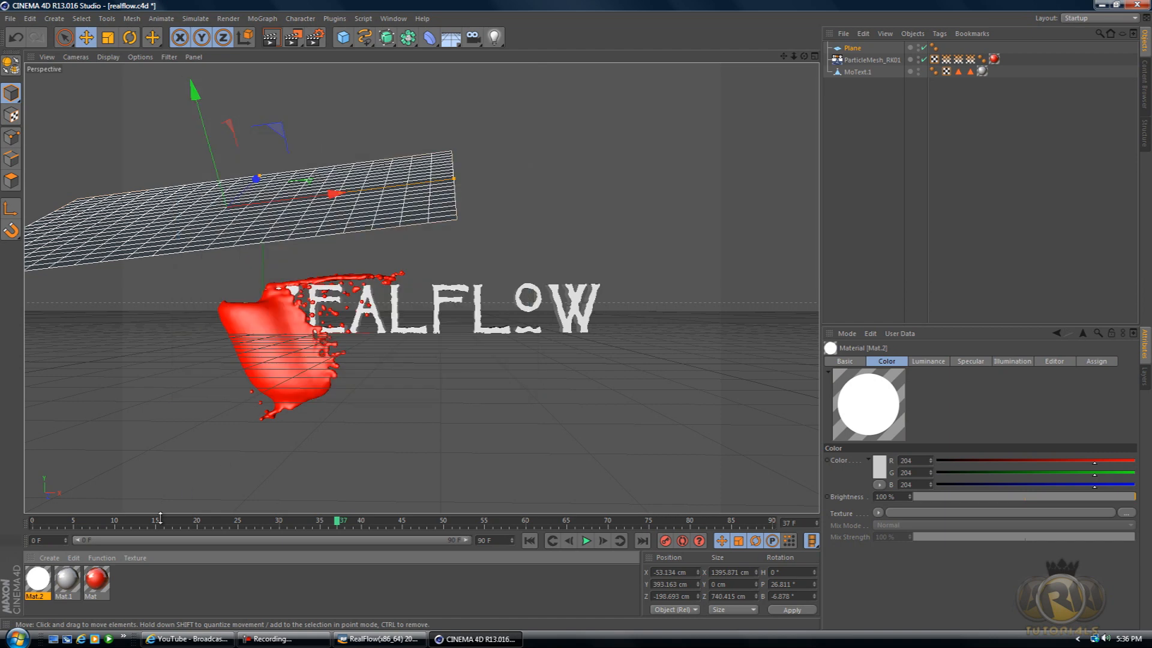
drag(42, 582, 41, 567)
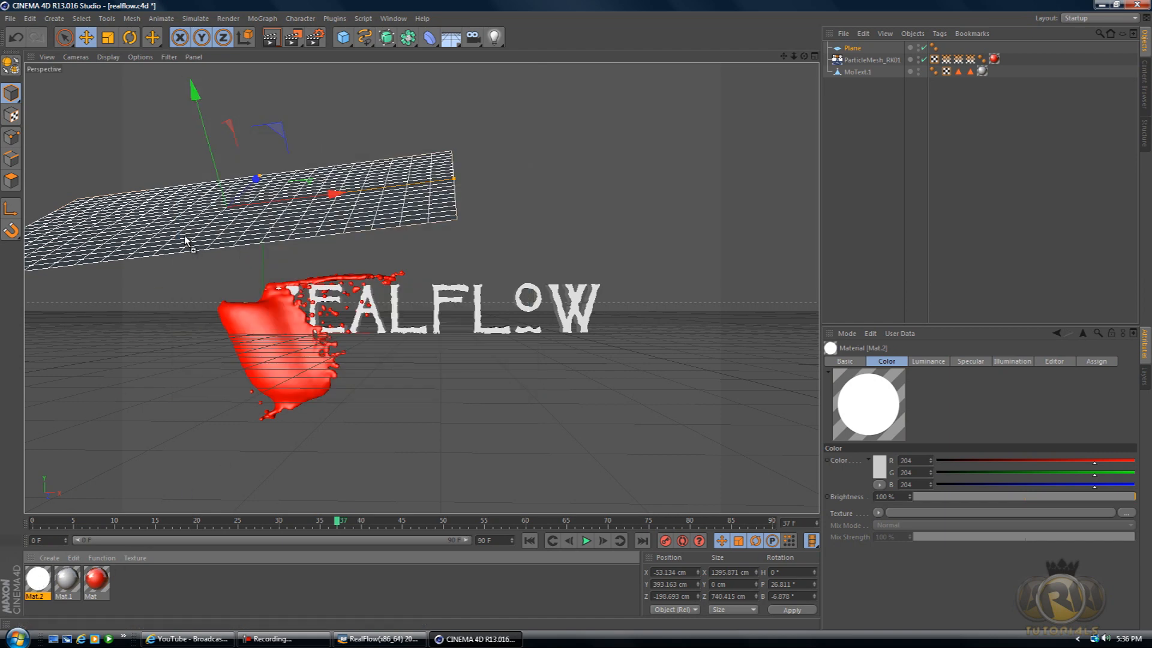
drag(158, 227, 180, 214)
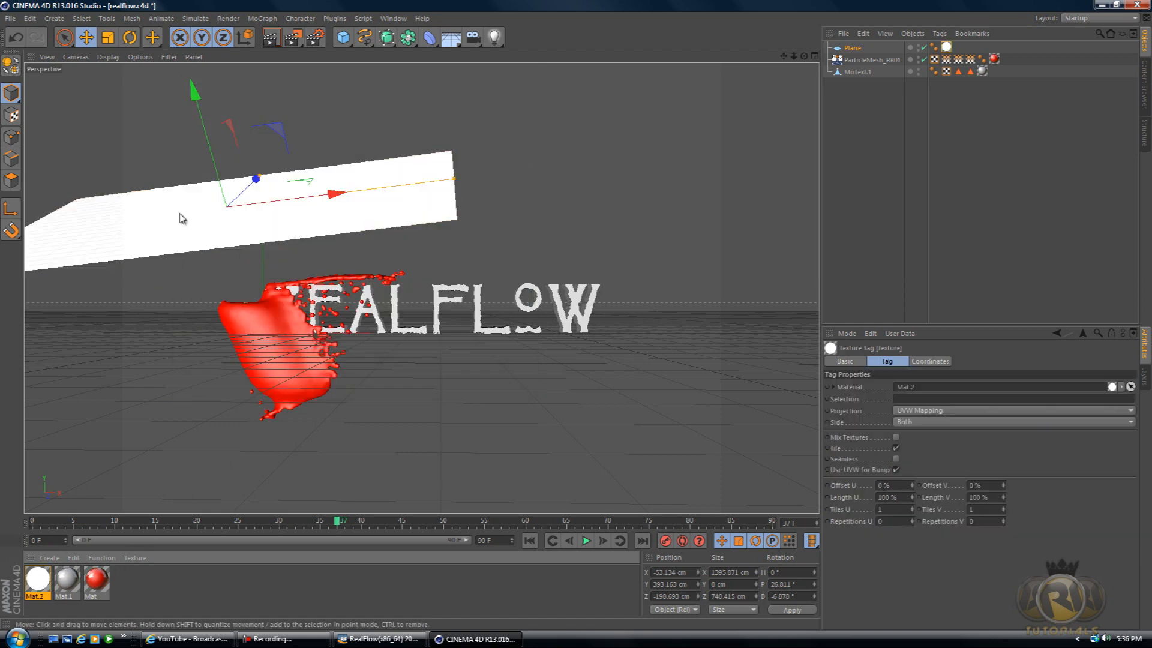
Add a Compositing tag to the plane and disable its Receive Shadows and Seen by Camera options
click(852, 48)
right_click(851, 52)
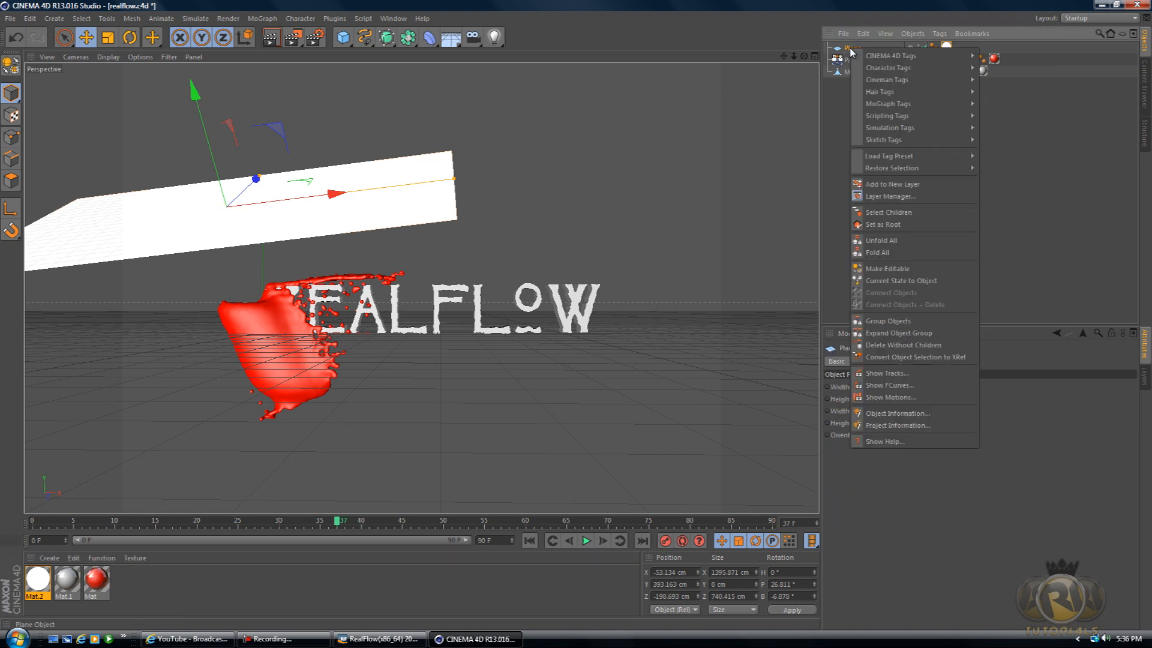
mouse_move(878, 56)
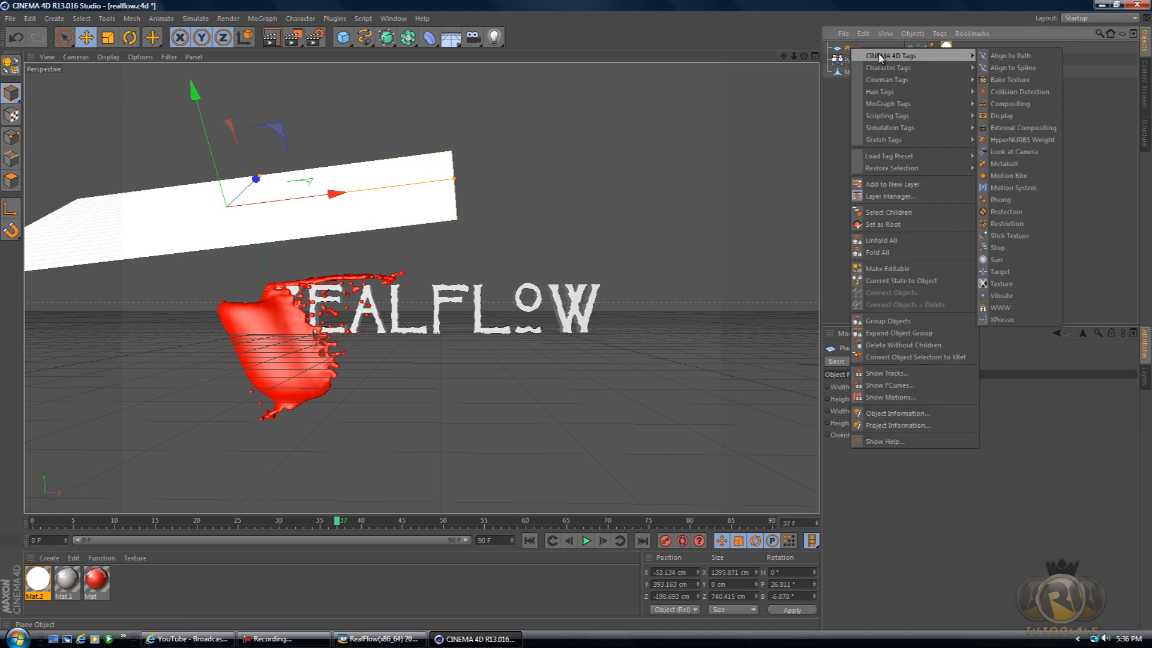
click(1008, 104)
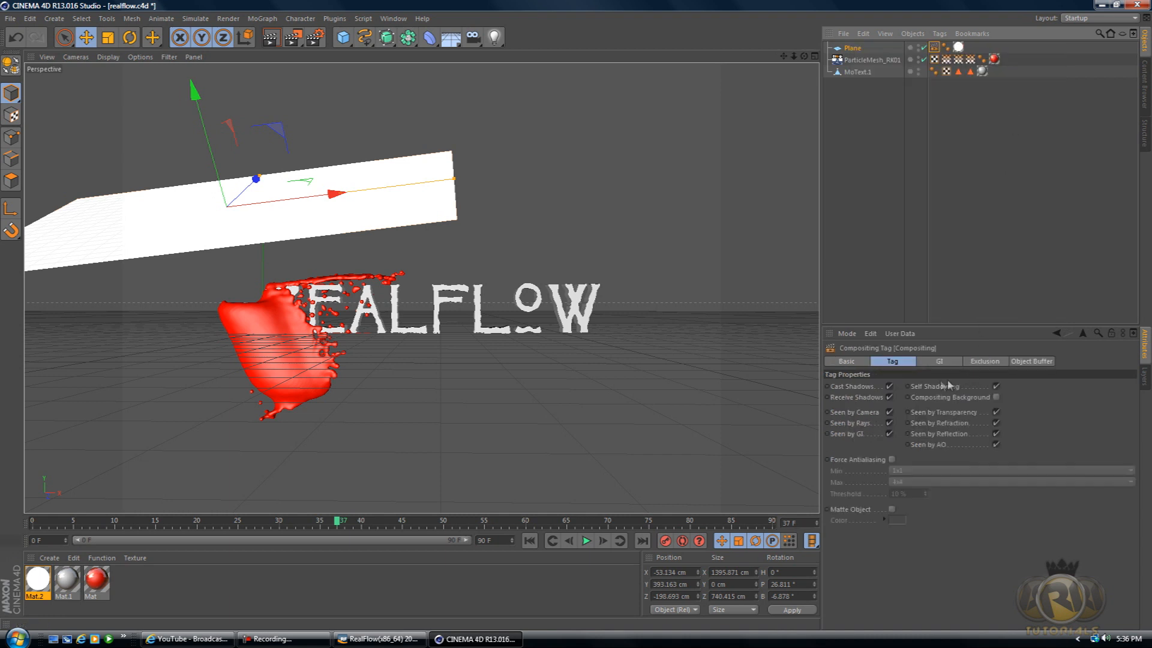
click(889, 398)
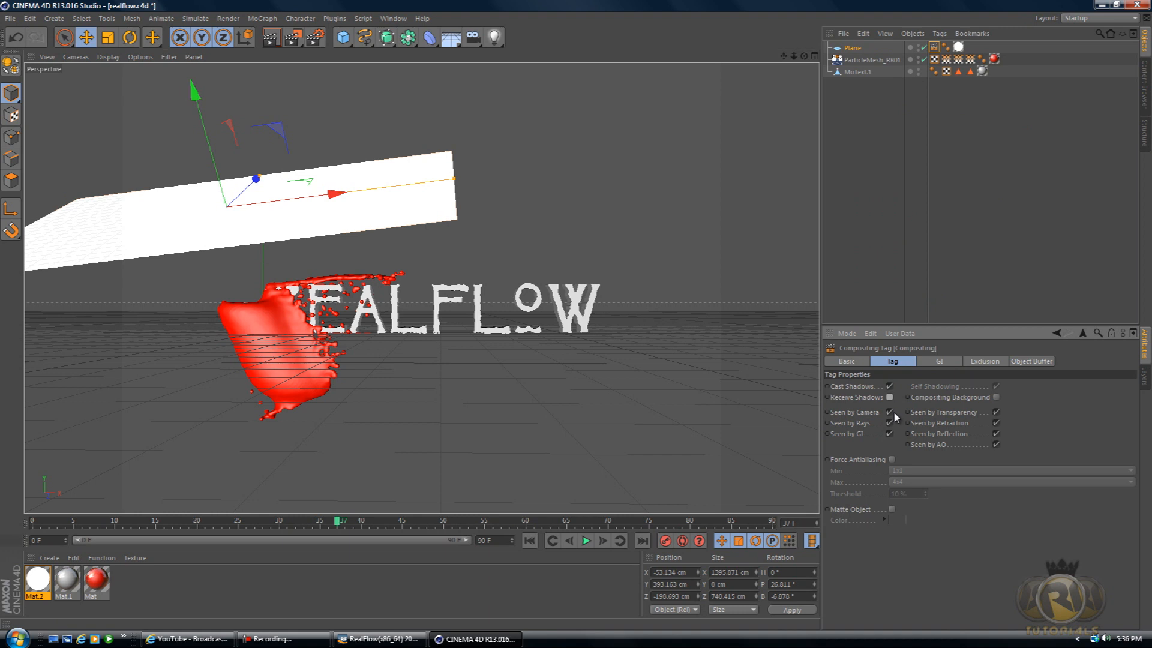
click(890, 413)
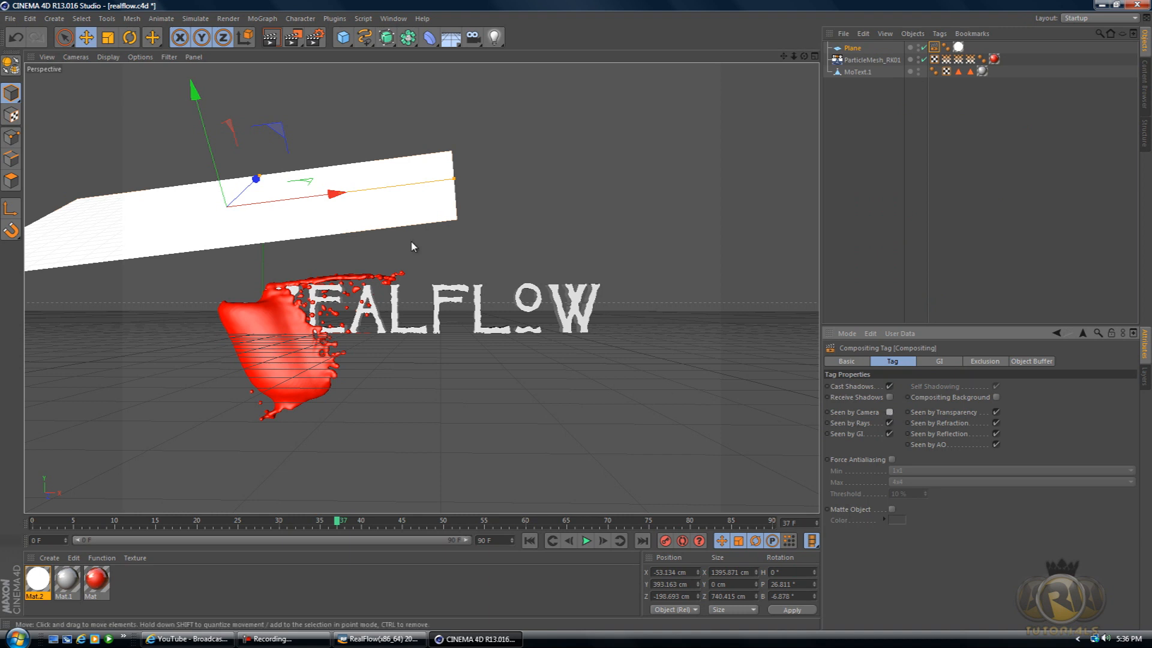
Add the Ambient Occlusion and Global Illumination effects to the render settings
click(315, 39)
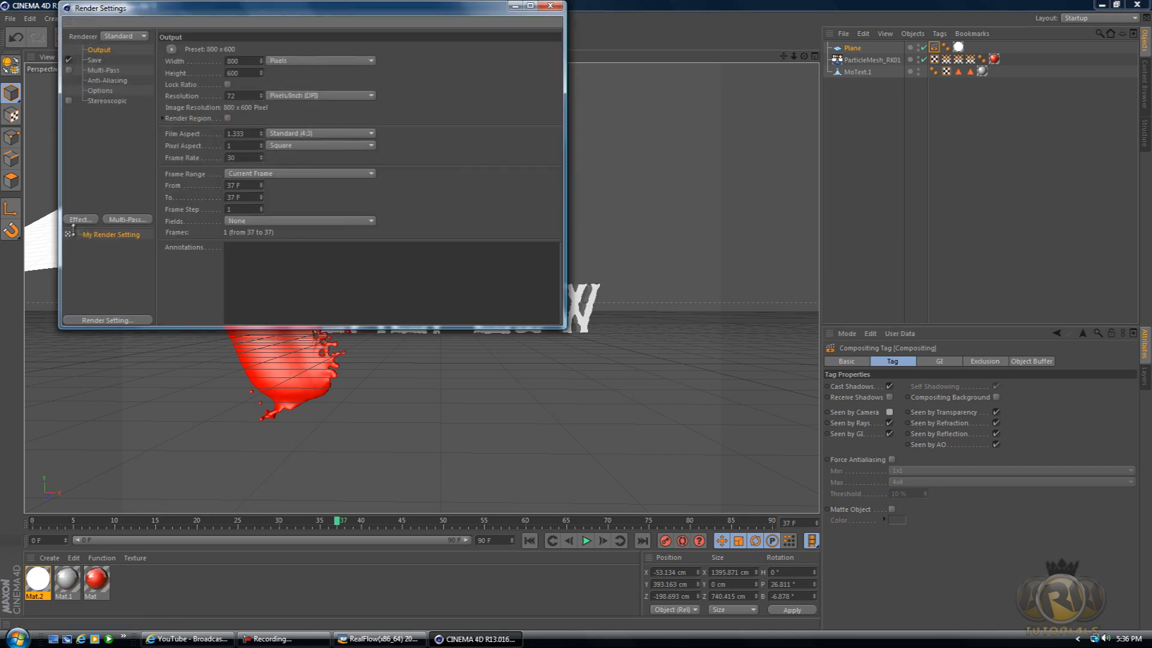
click(81, 219)
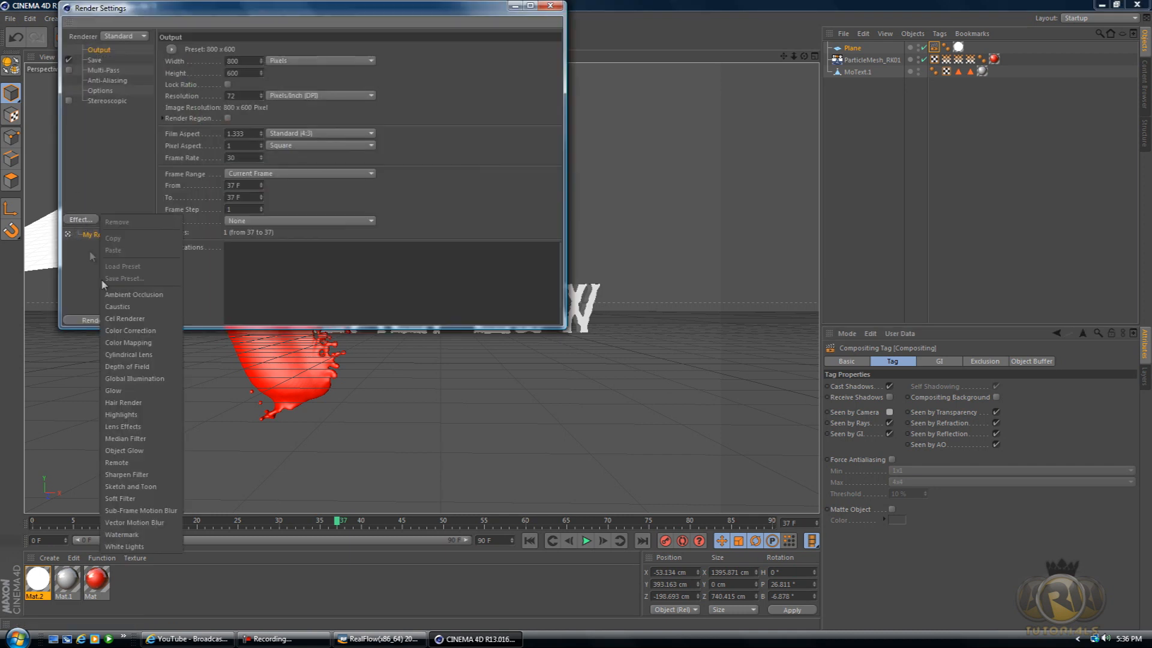
click(123, 294)
click(81, 220)
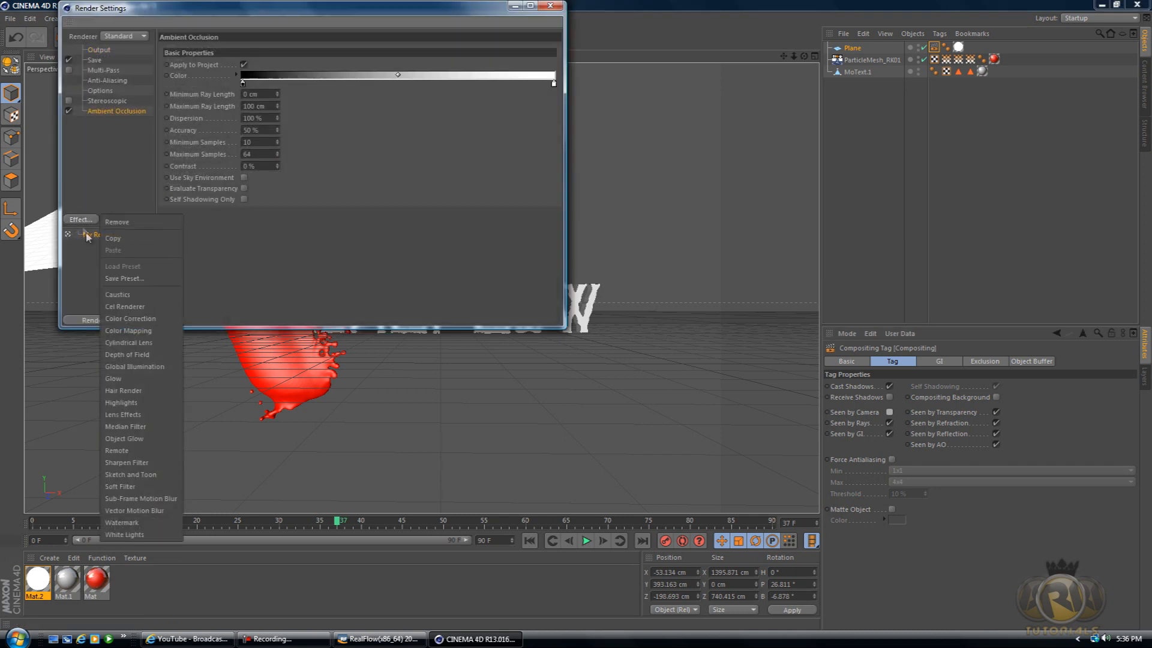
click(145, 367)
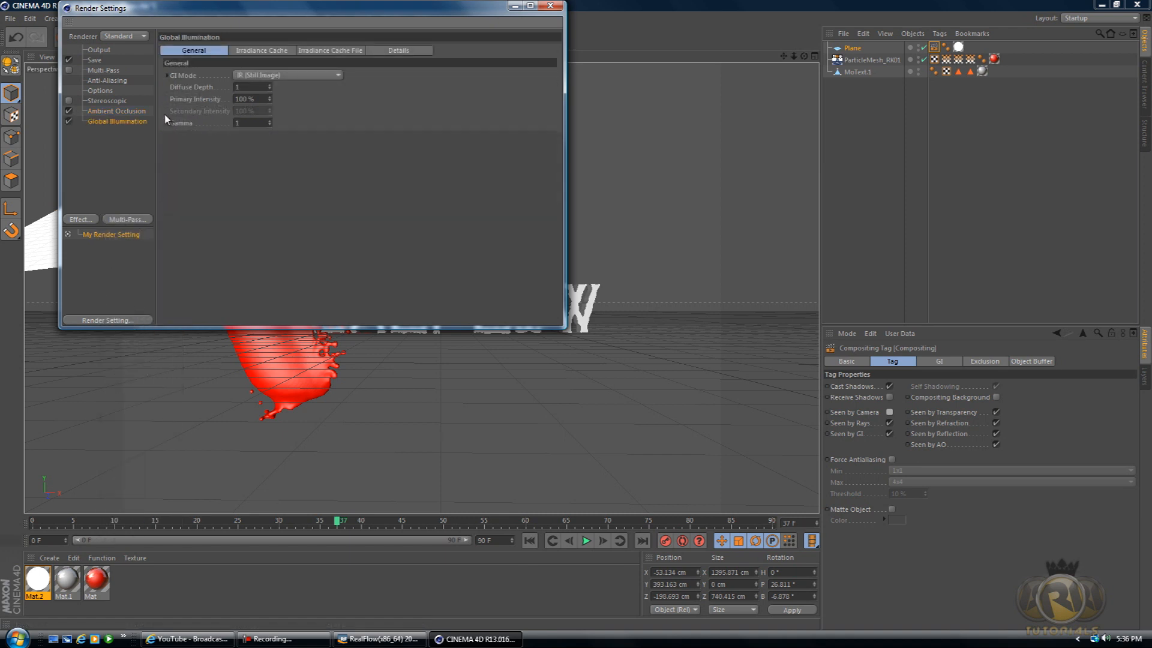
Set the Global Illumination irradiance cache to Low stochastic samples and Low record density, and close the render settings
click(250, 52)
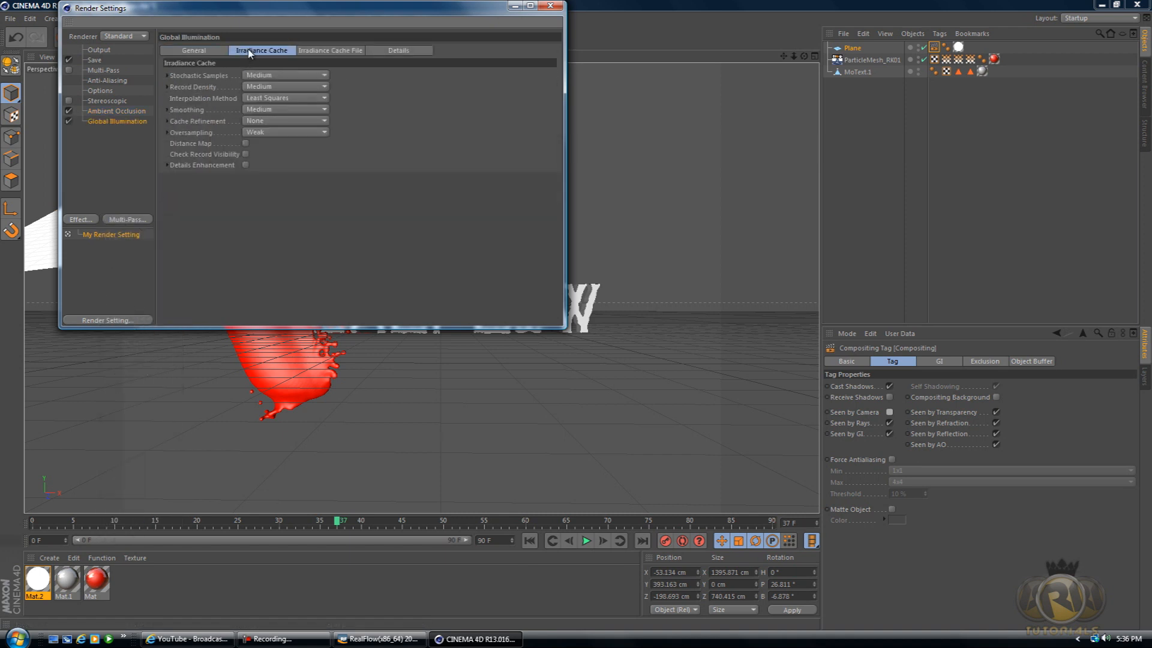
click(258, 77)
click(258, 98)
click(260, 89)
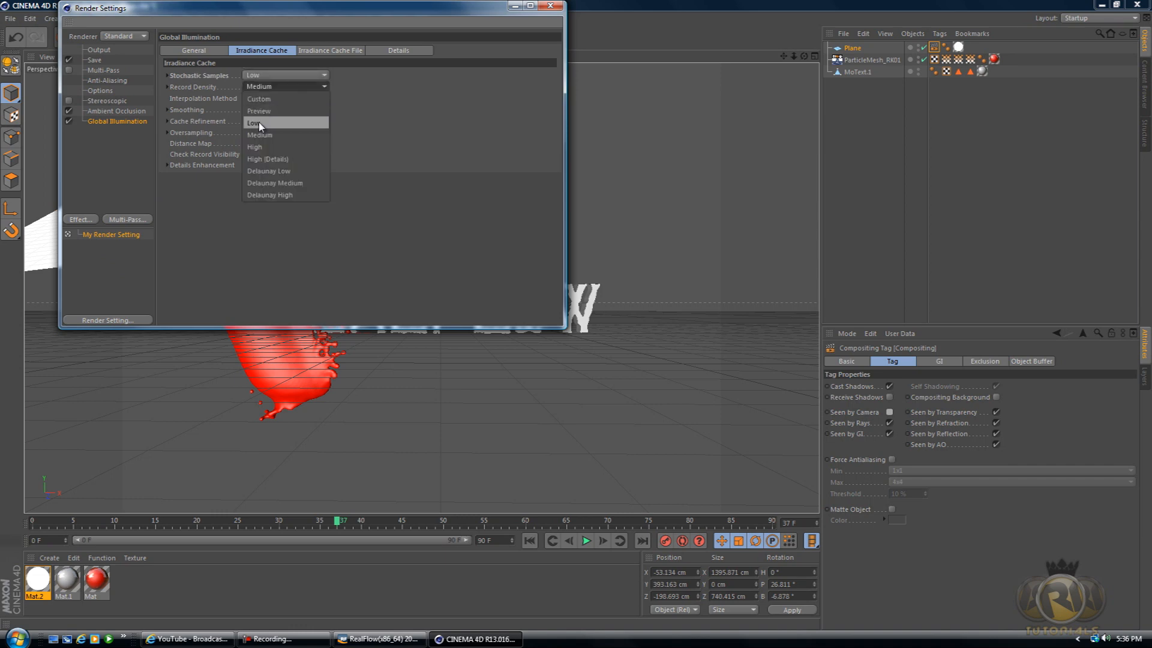
click(257, 121)
click(555, 7)
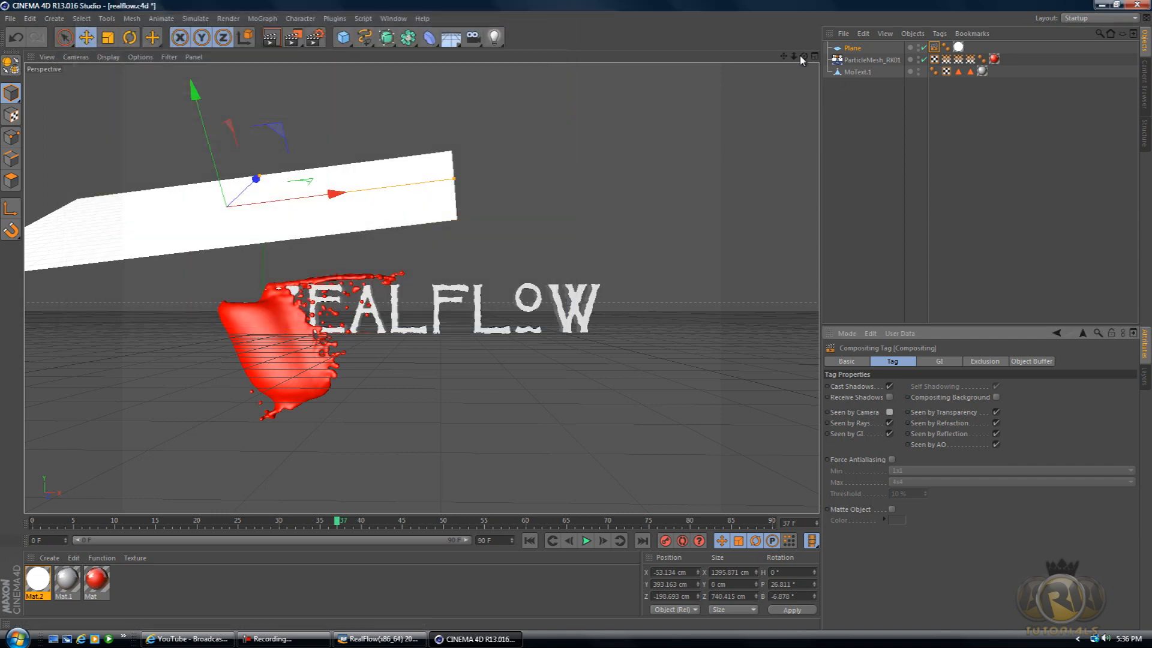
Render a close view of the liquid and the realflow text at frame 37 to check the lighting
drag(793, 57, 858, 45)
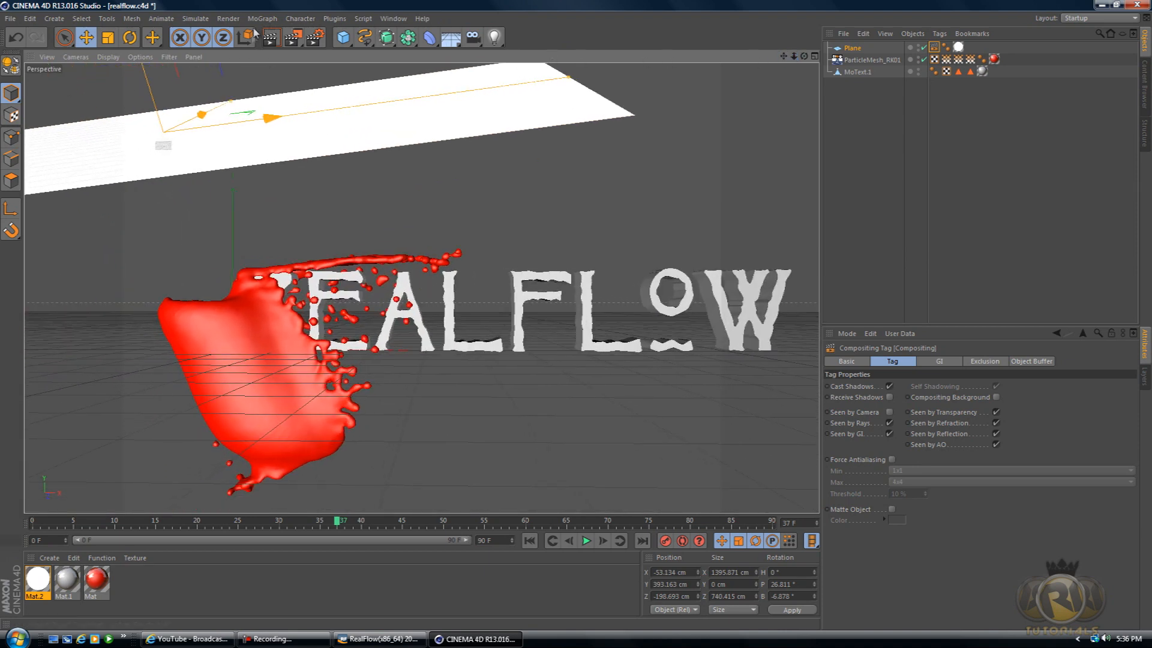
click(270, 36)
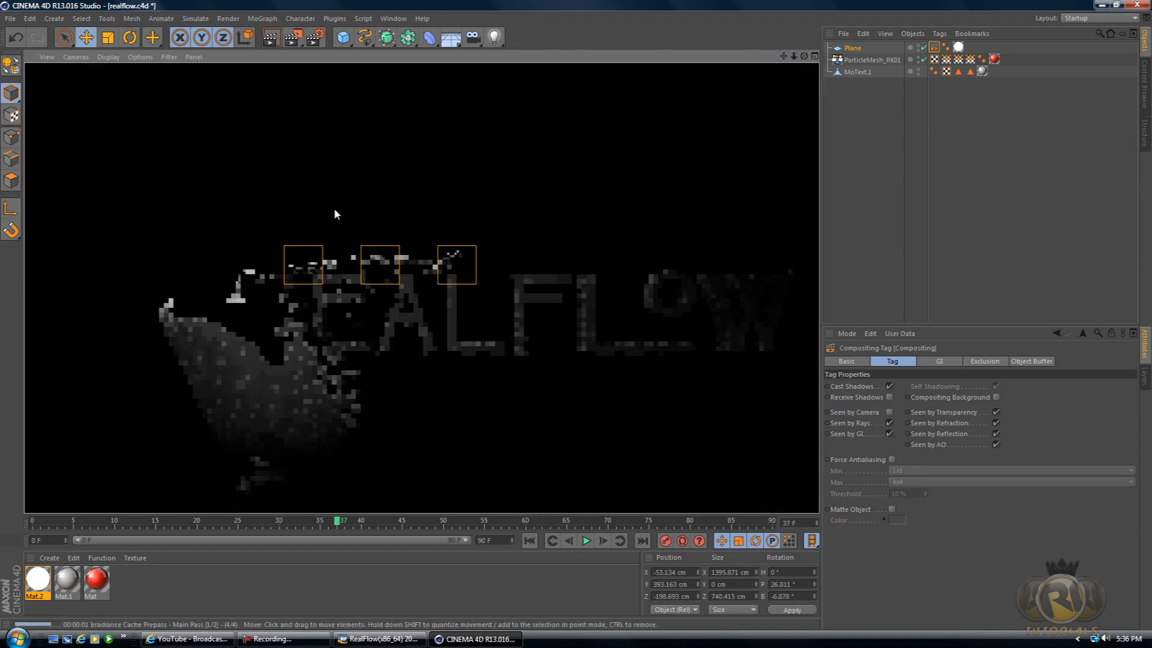
mouse_move(384, 641)
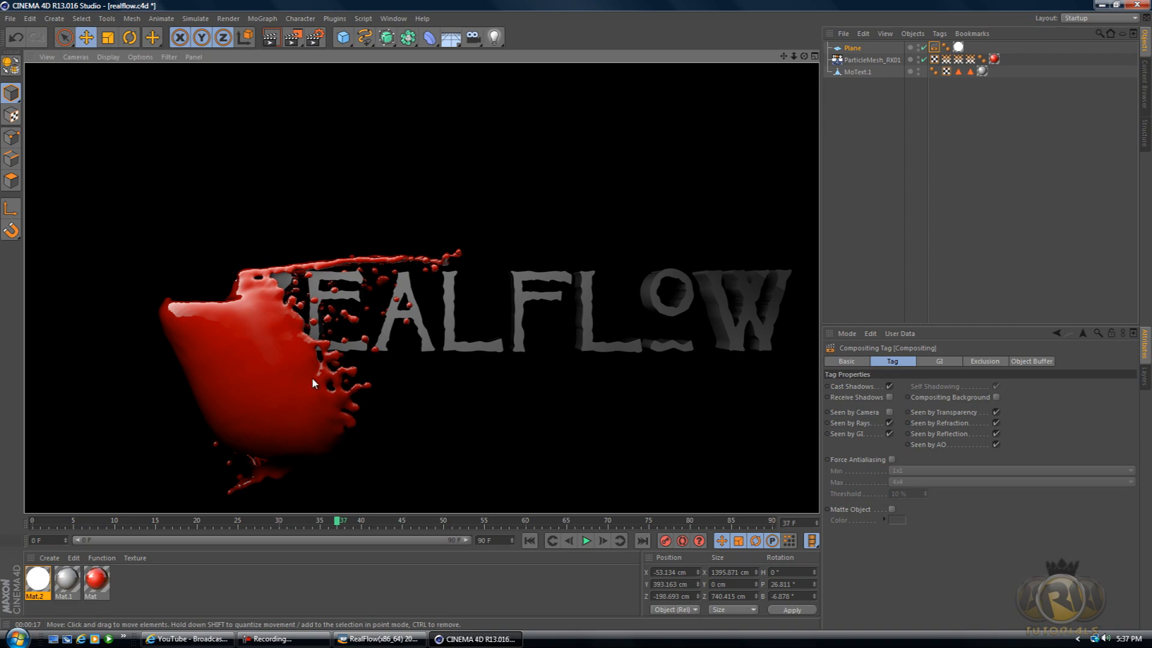
drag(804, 56, 579, 320)
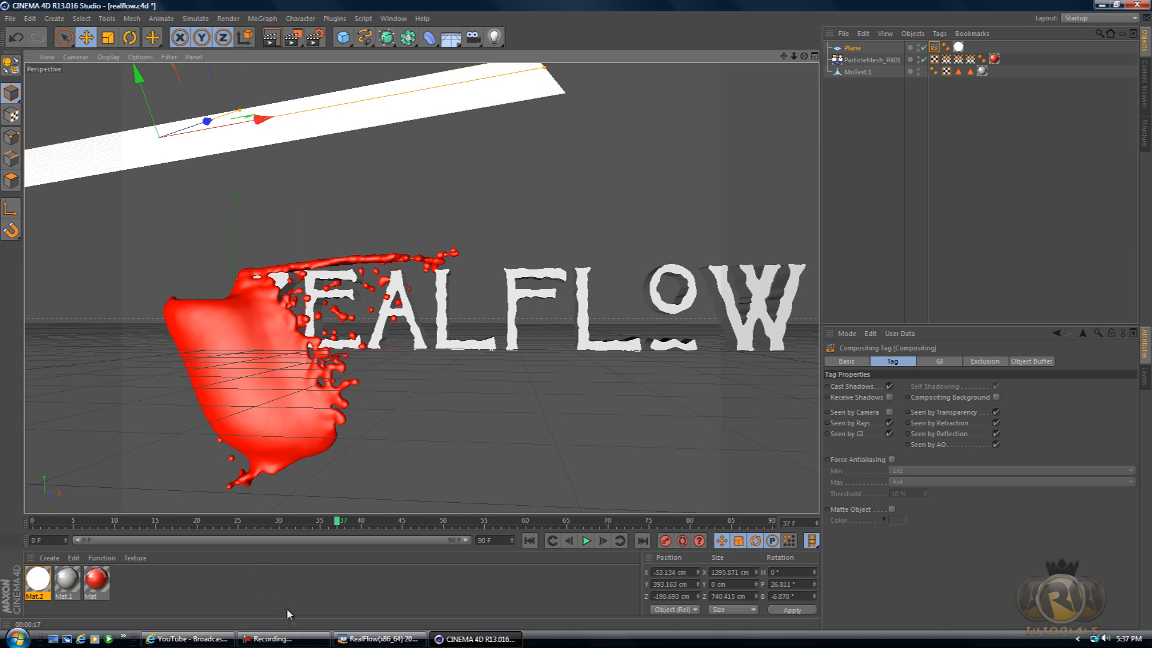
mouse_move(288, 641)
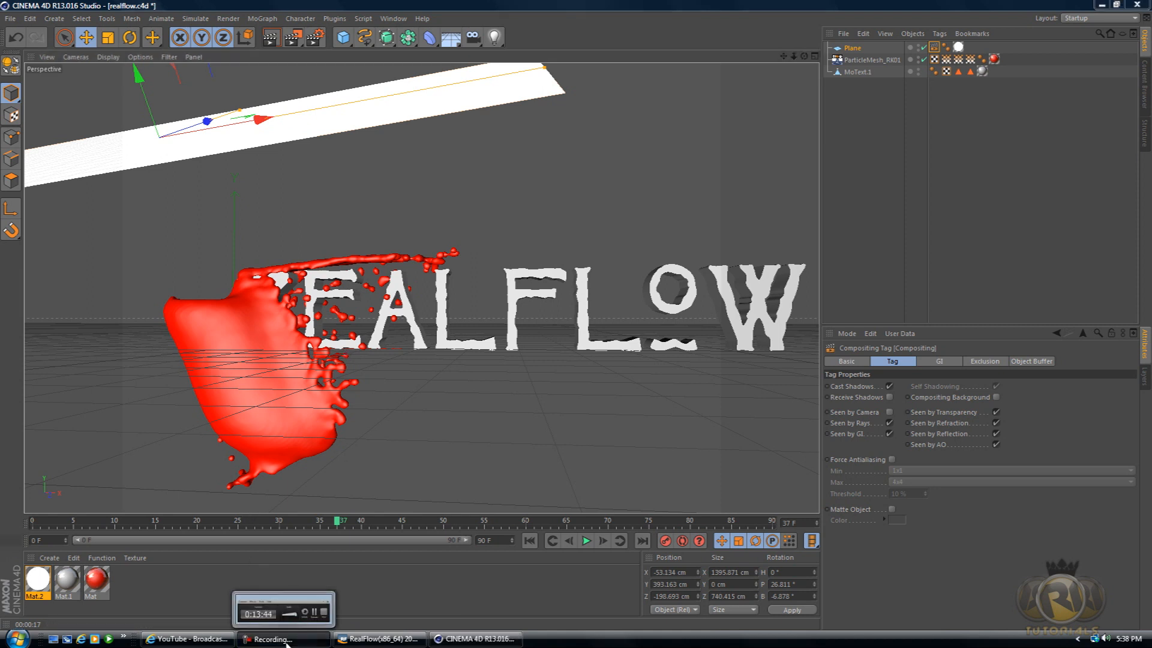
click(288, 641)
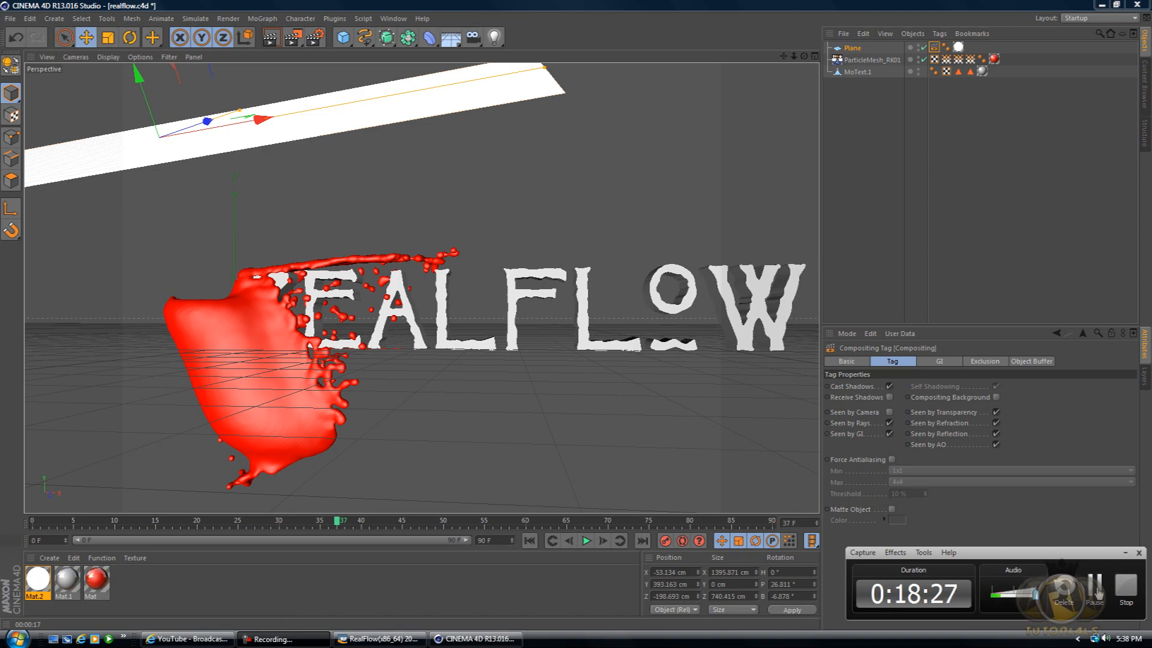